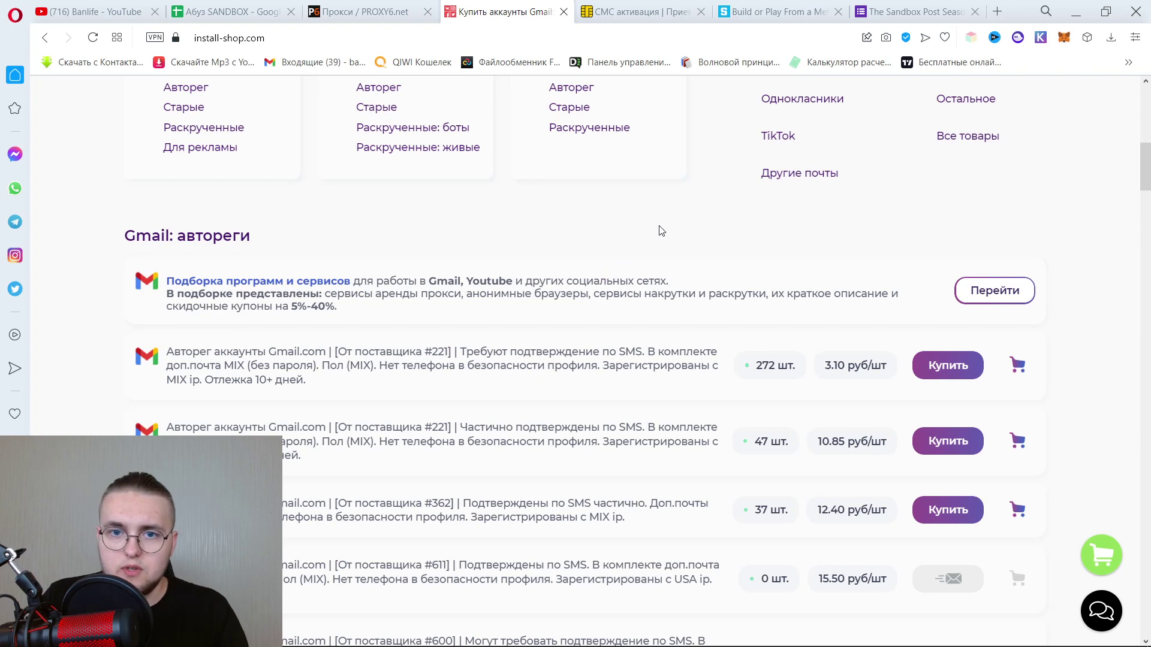
Find the 6.5₽ Google number on 5SIM and try buying it, which triggers the log-in warning.
click(647, 11)
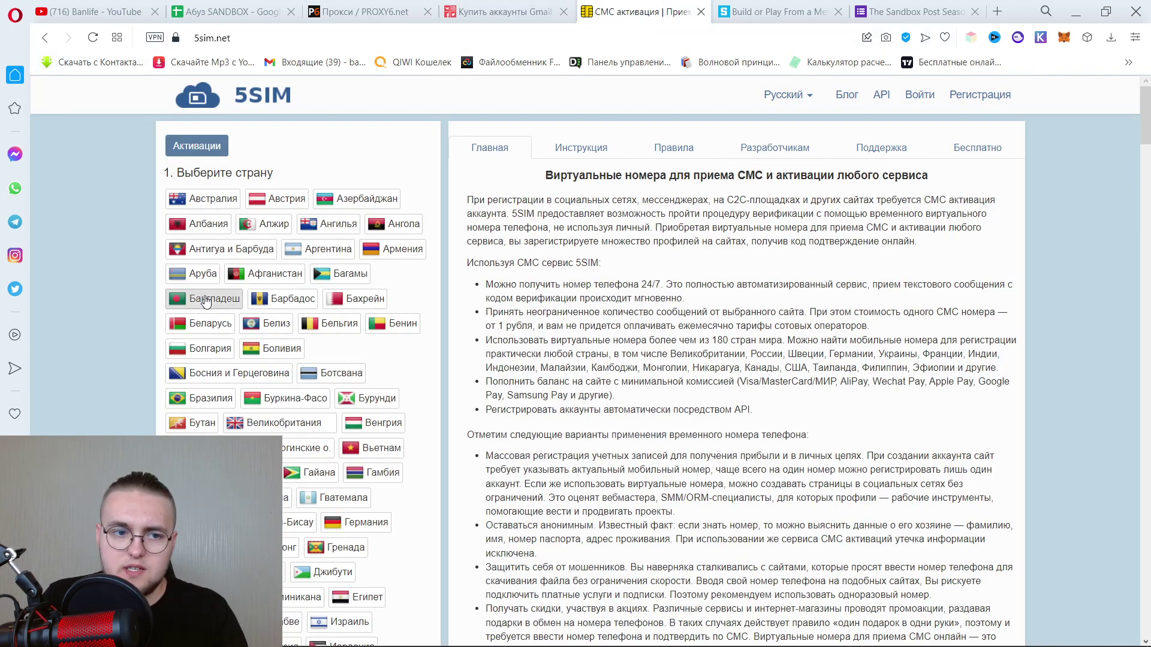
scroll(281, 336, down, 8)
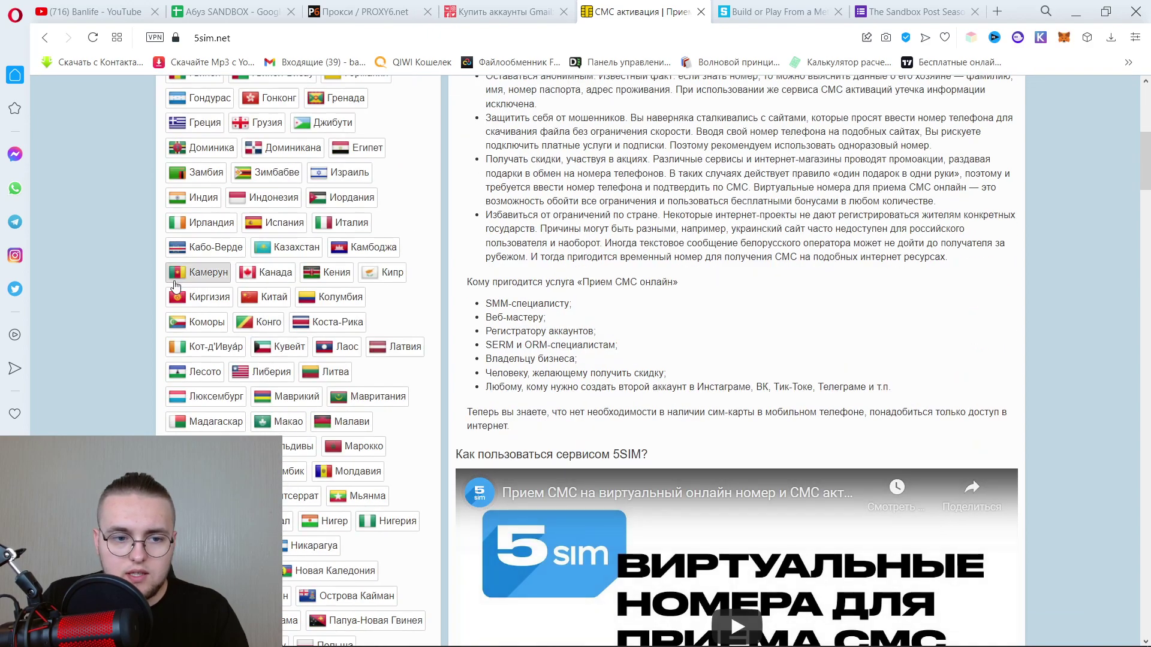
scroll(318, 318, down, 3)
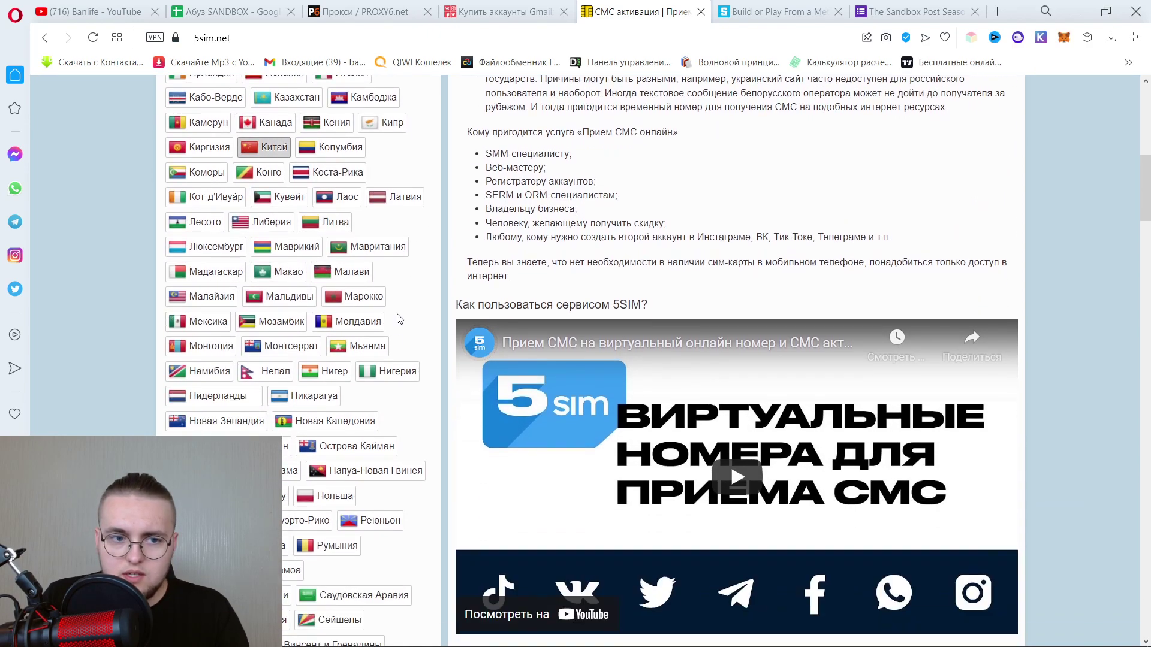
scroll(447, 175, down, 15)
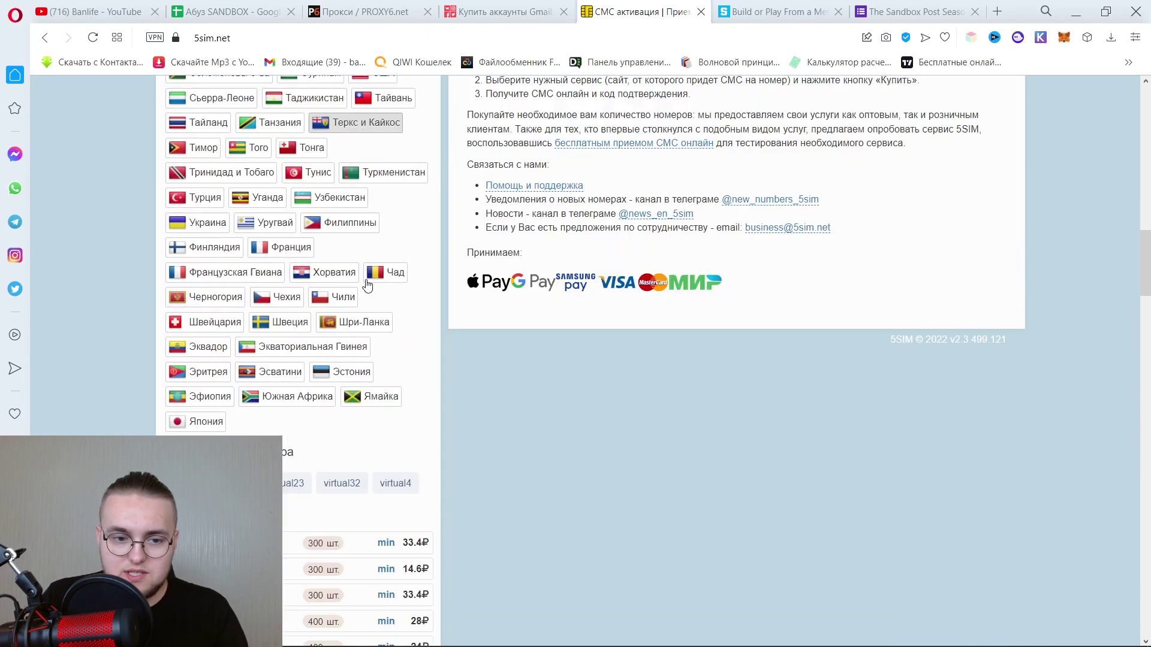
scroll(330, 279, down, 3)
scroll(335, 282, down, 6)
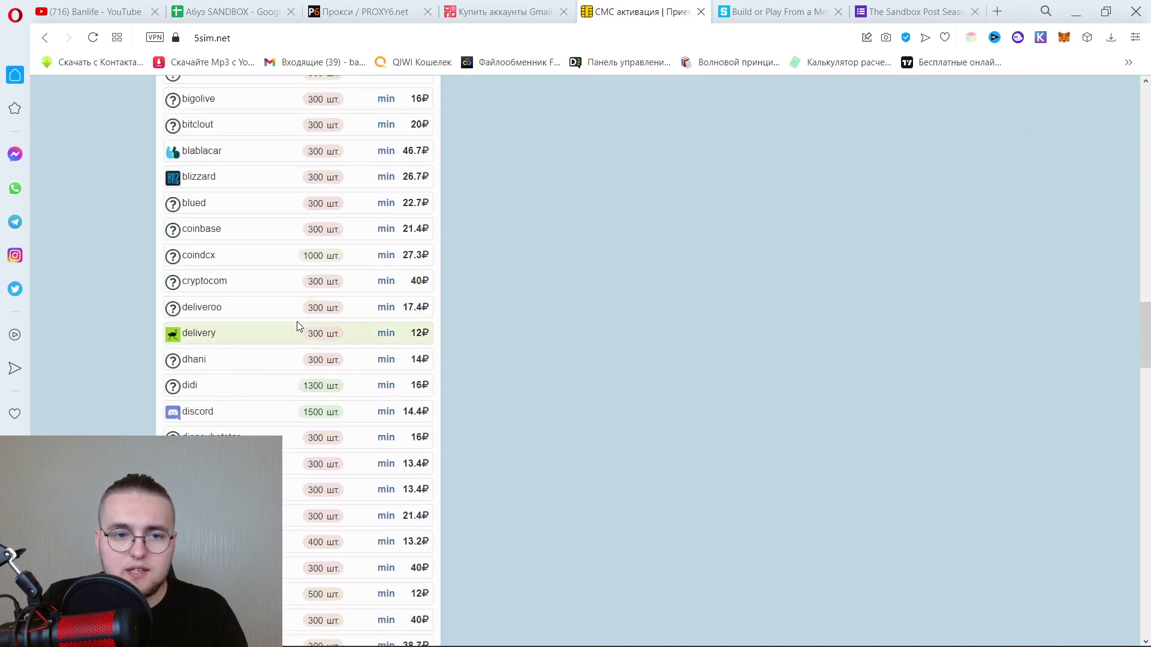
scroll(297, 322, up, 10)
scroll(282, 373, down, 15)
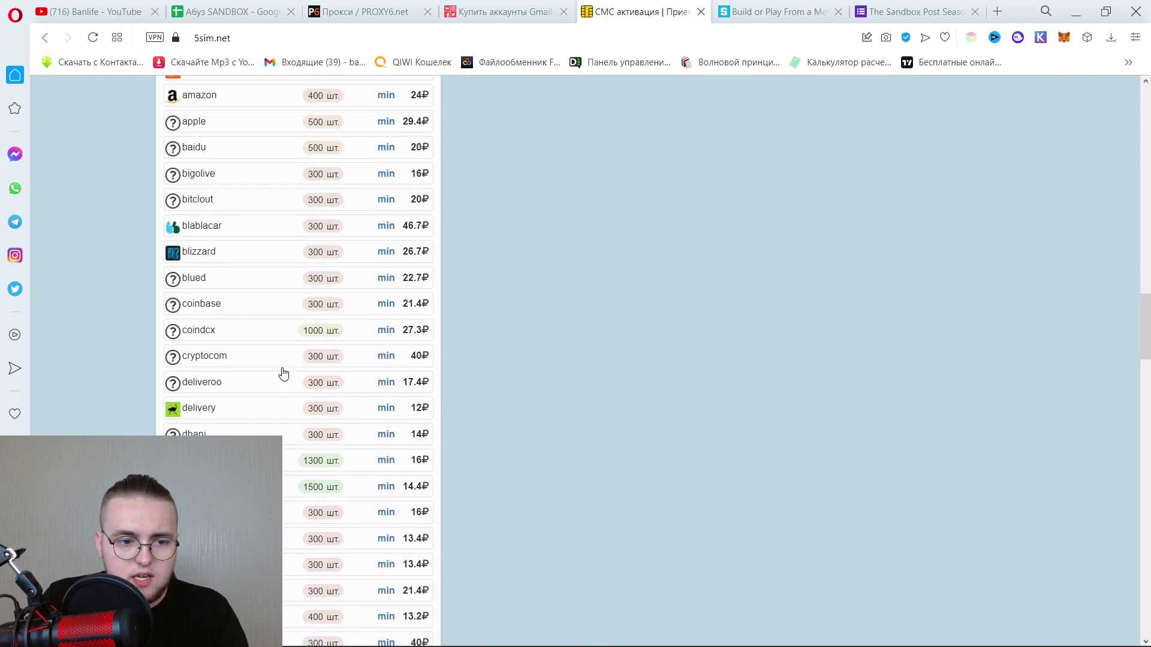
scroll(283, 372, down, 5)
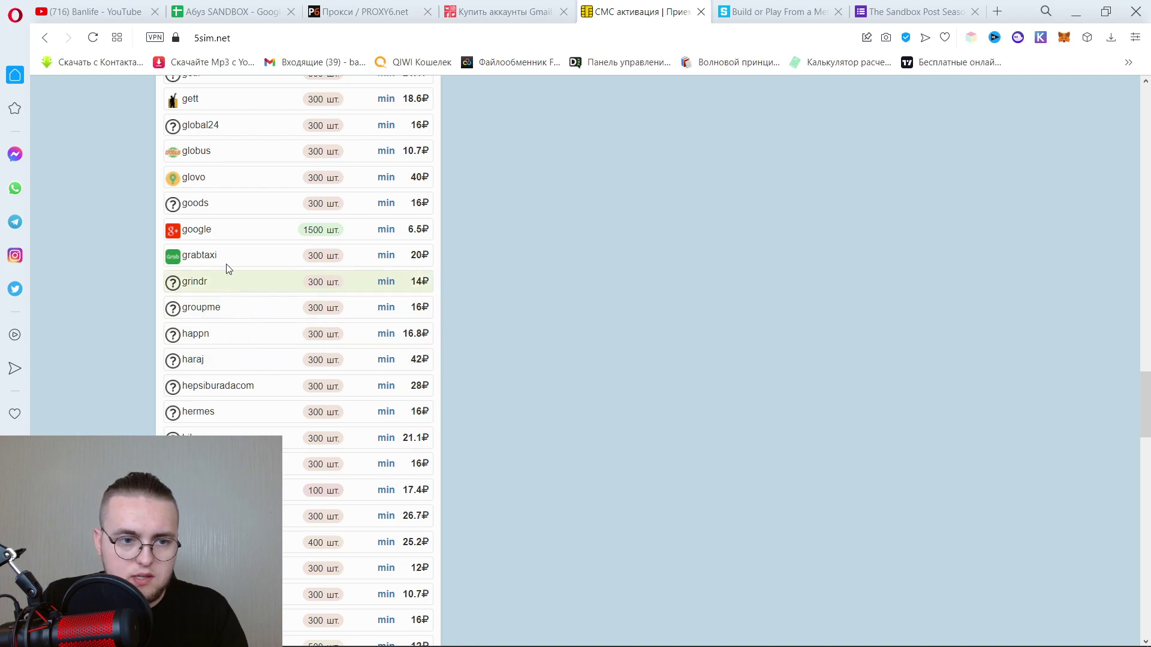
click(345, 229)
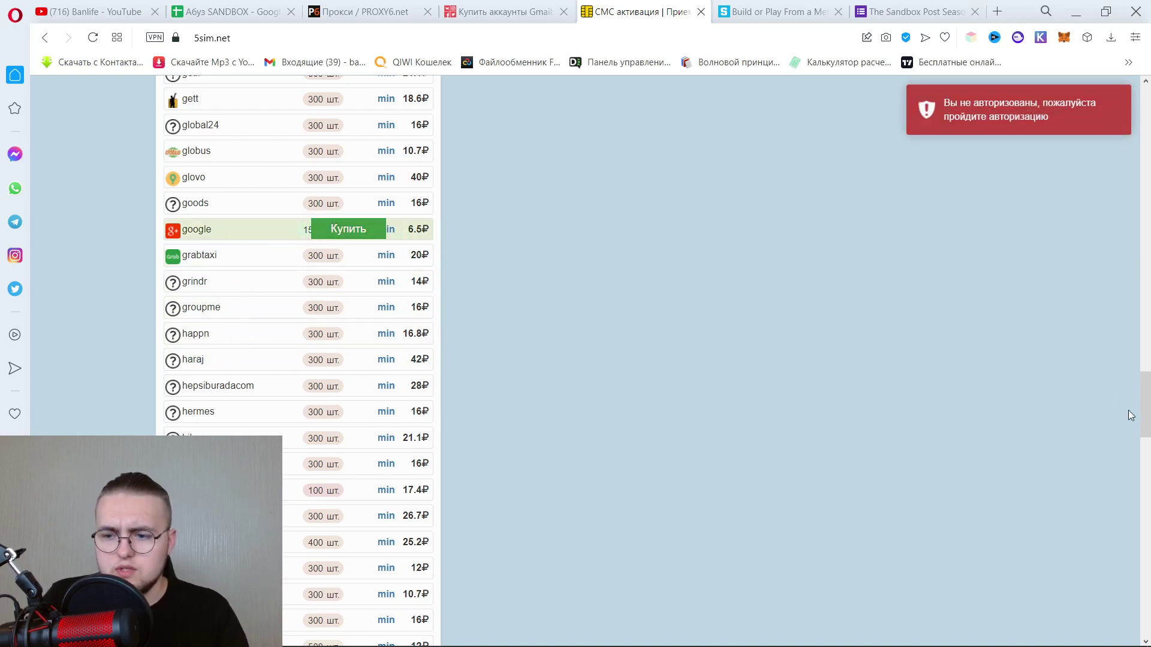
scroll(1128, 411, up, 20)
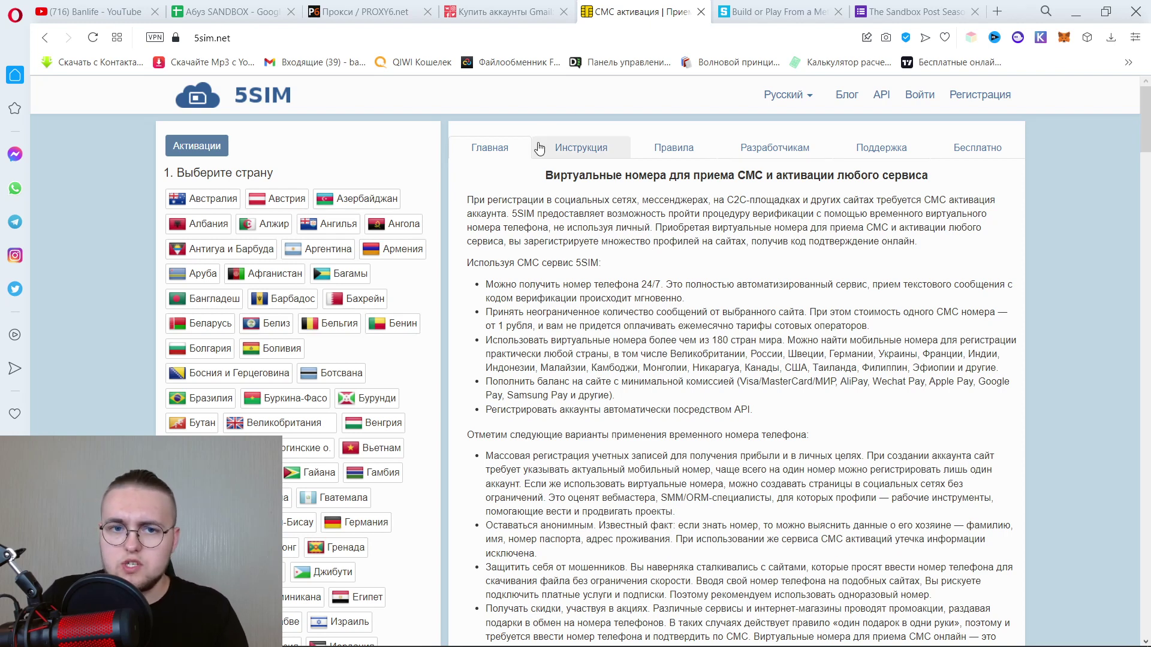
Bring the unsaved «Не забыть» Notepad note with the eight-step setup plan to the front.
mouse_move(487, 640)
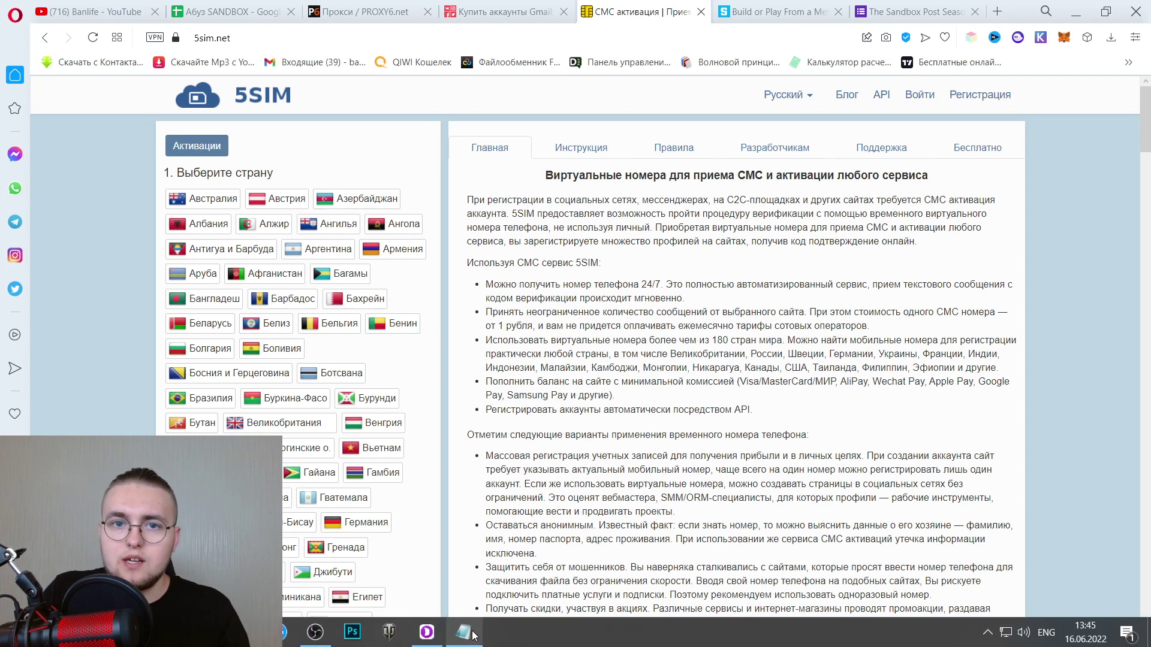
click(474, 636)
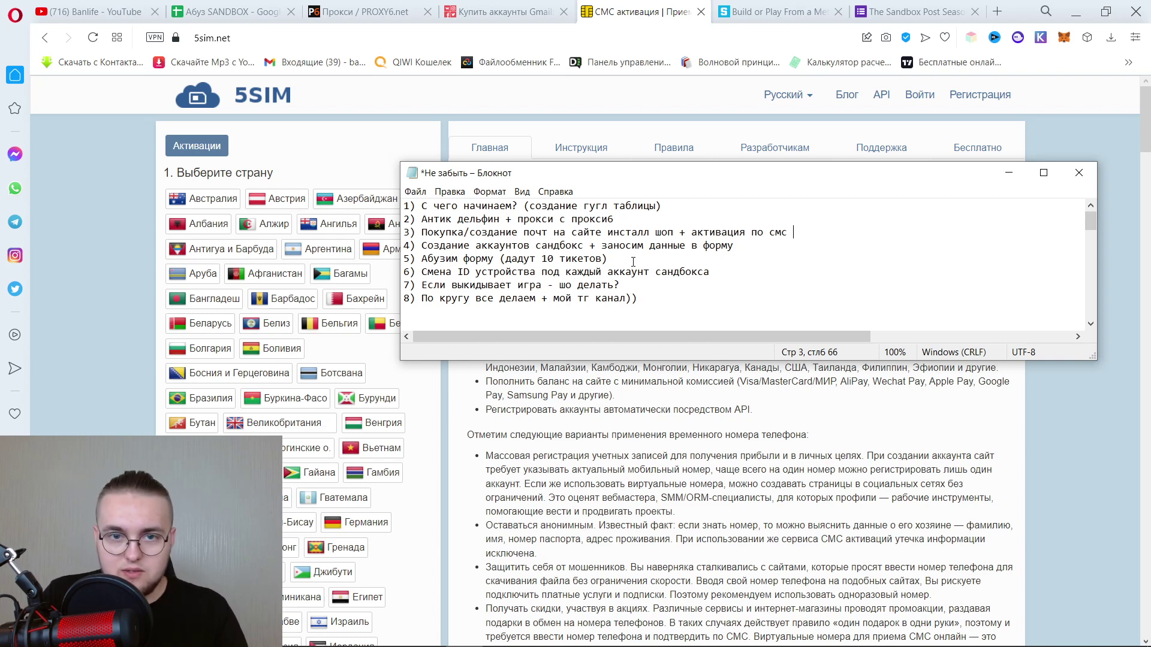
mouse_move(443, 628)
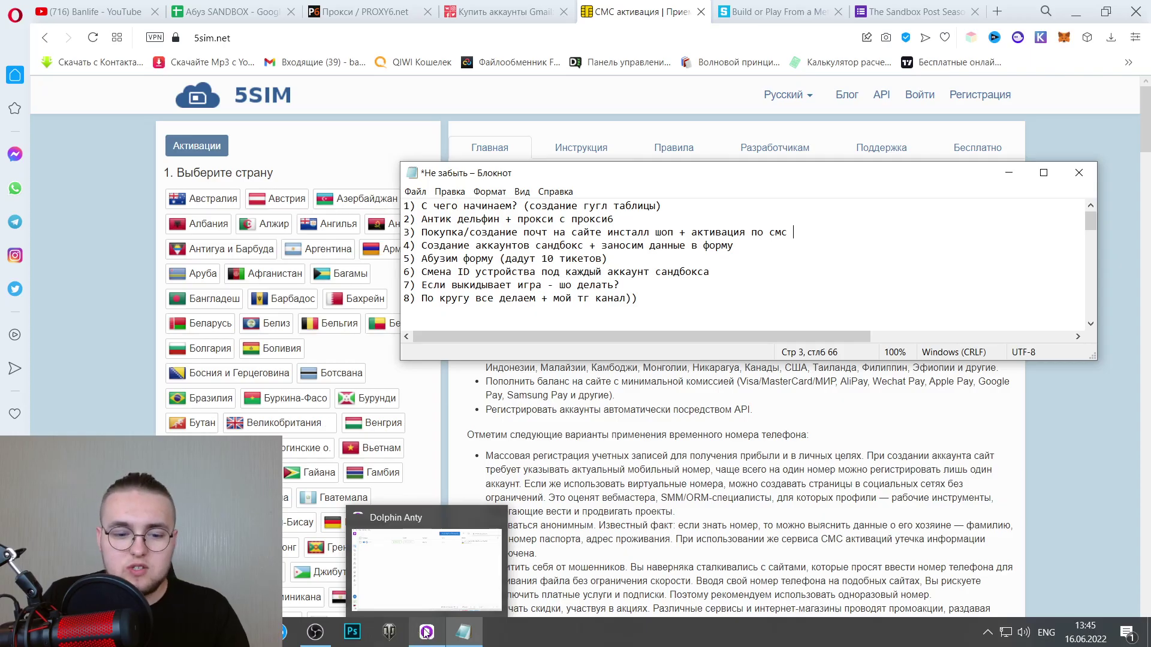
Launch Dolphin Anty browser profile 1 and maximize its window before hiding it.
click(426, 632)
click(351, 119)
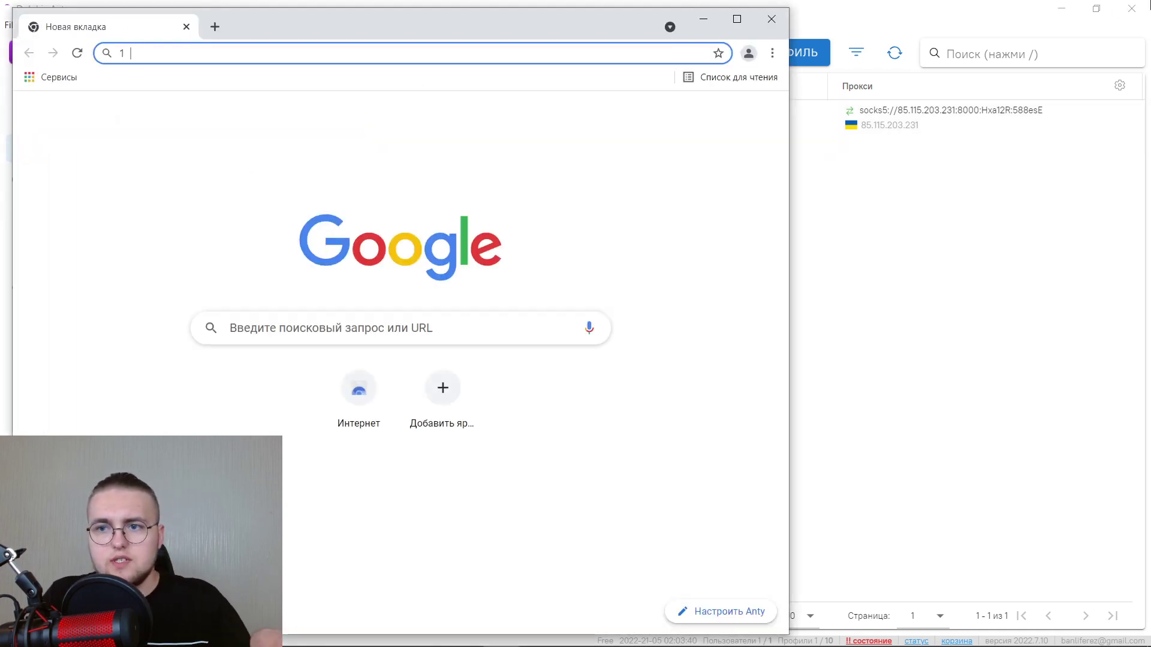
click(736, 18)
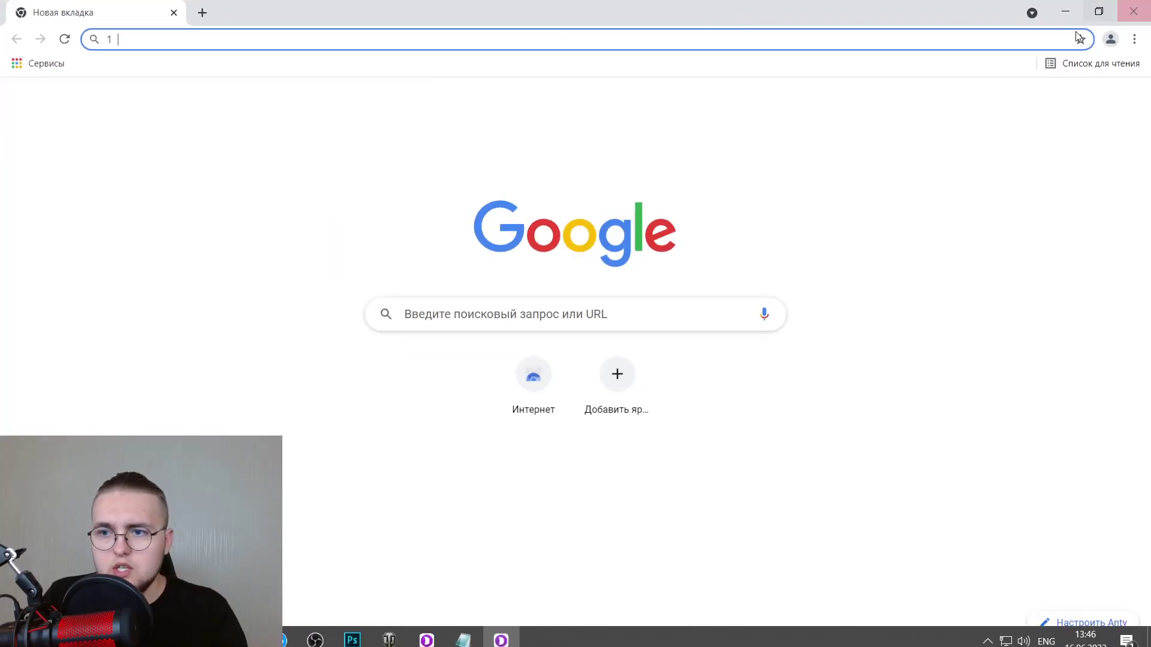
click(1065, 11)
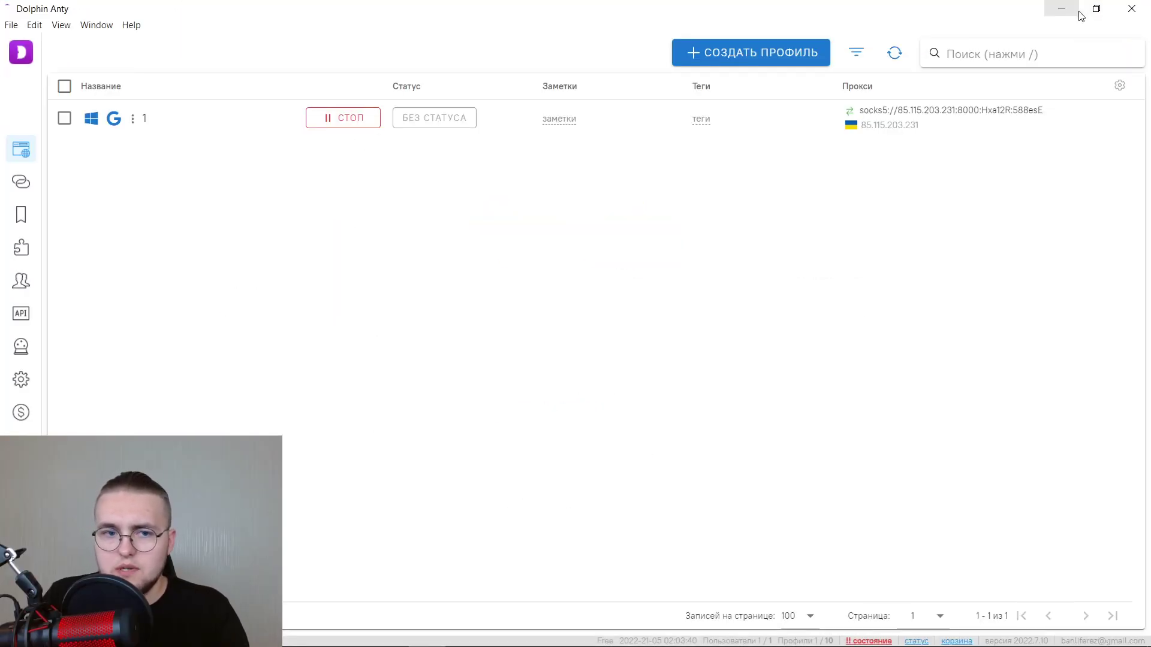
Save the Dolphin Anty settings, then return to profile 1's browser window.
click(21, 380)
scroll(503, 294, down, 1)
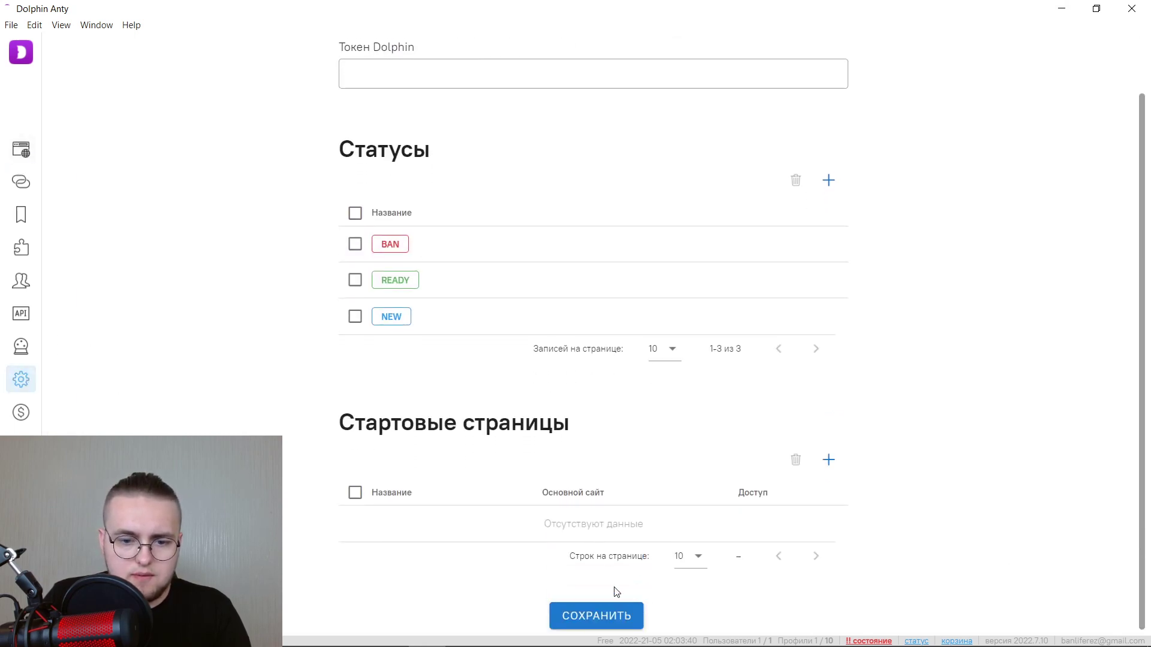
click(612, 616)
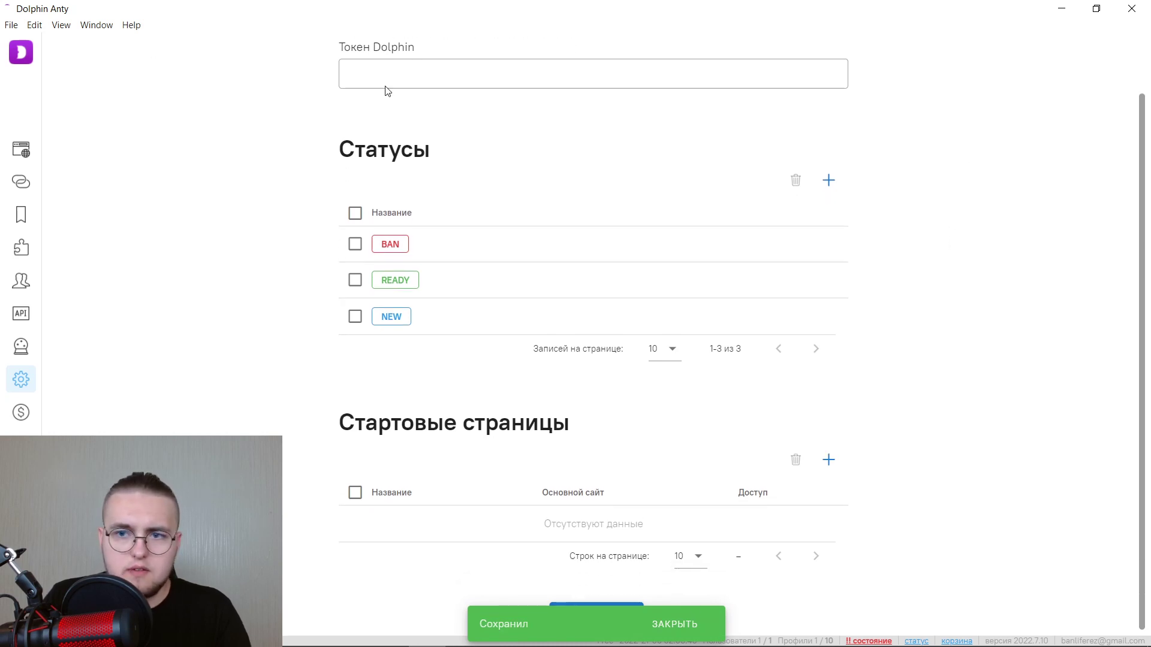
click(688, 624)
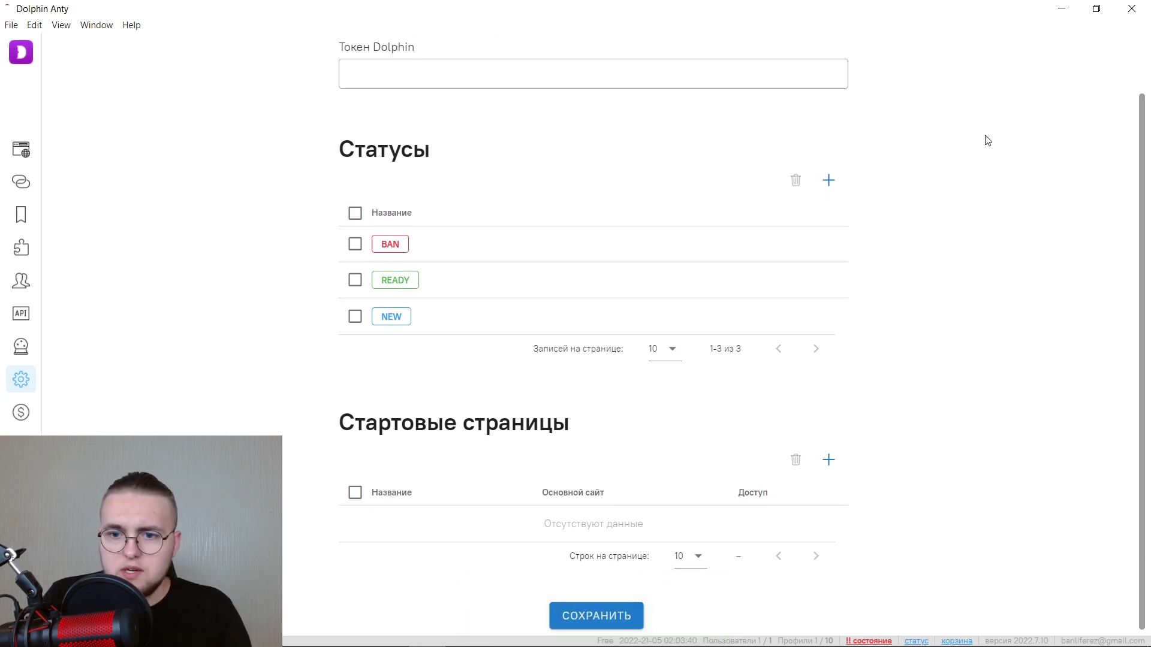
scroll(542, 167, up, 1)
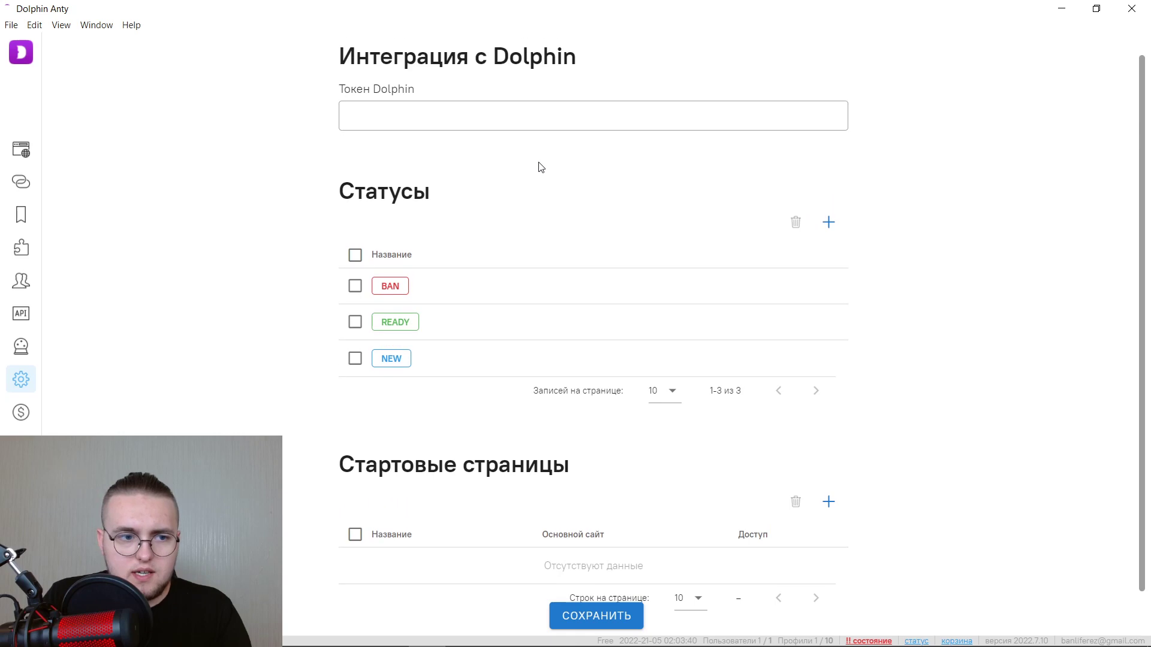
click(19, 149)
click(1061, 8)
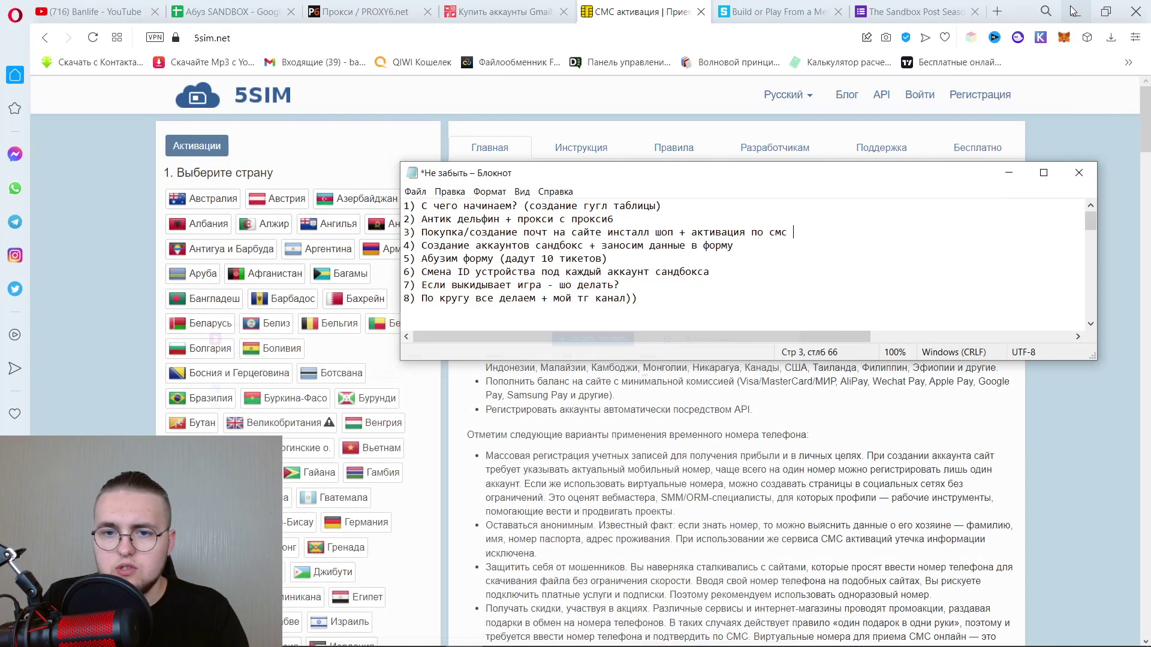
click(501, 633)
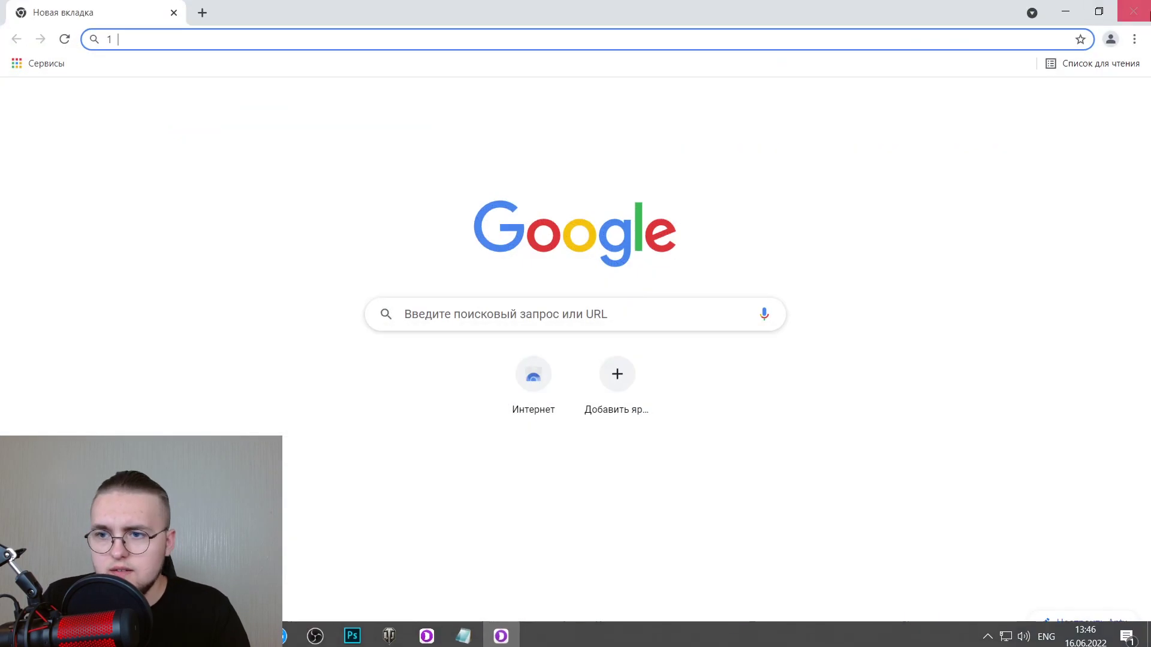
Open the Chrome Web Store from the profile browser's Extensions settings.
click(1134, 39)
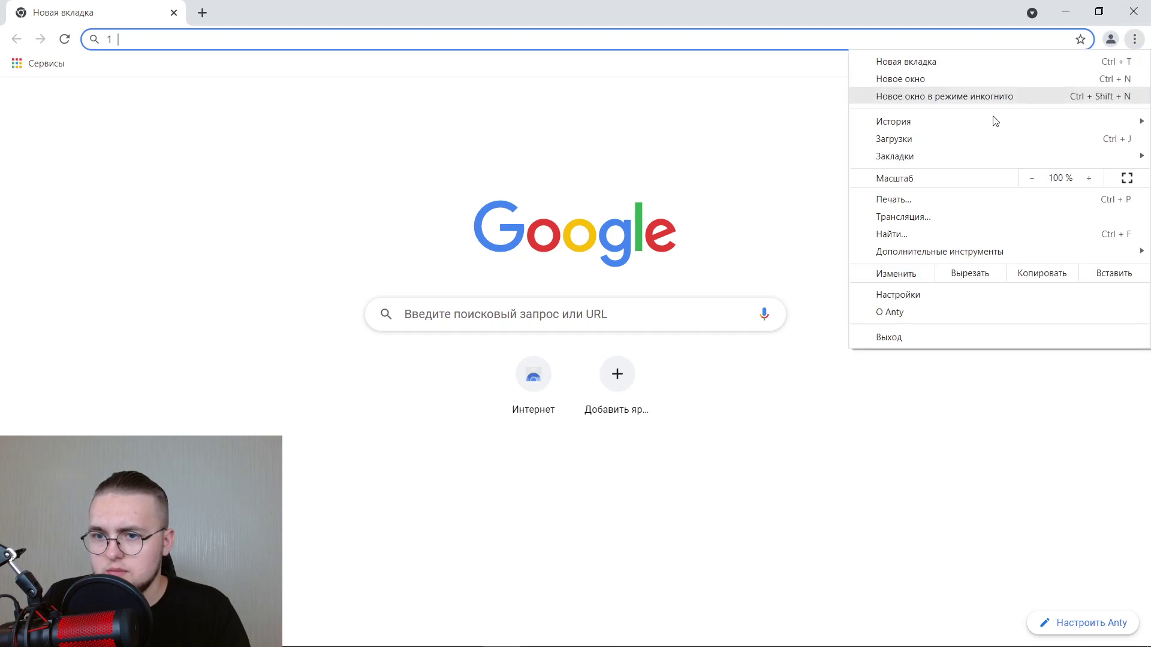
click(909, 294)
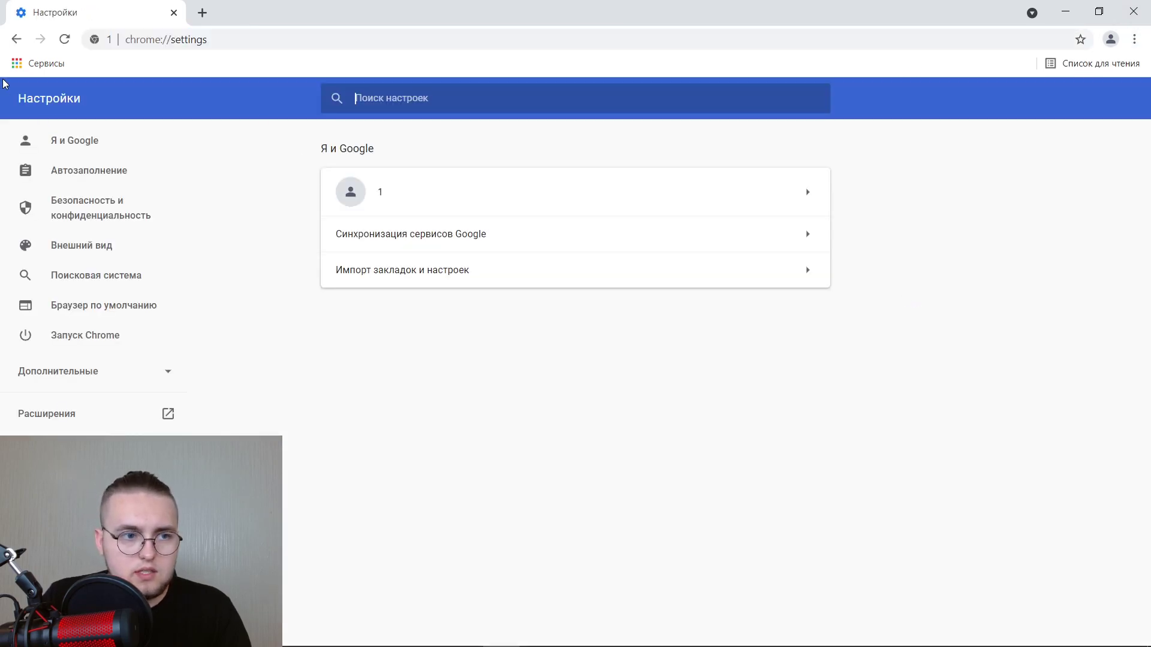
click(66, 420)
click(25, 99)
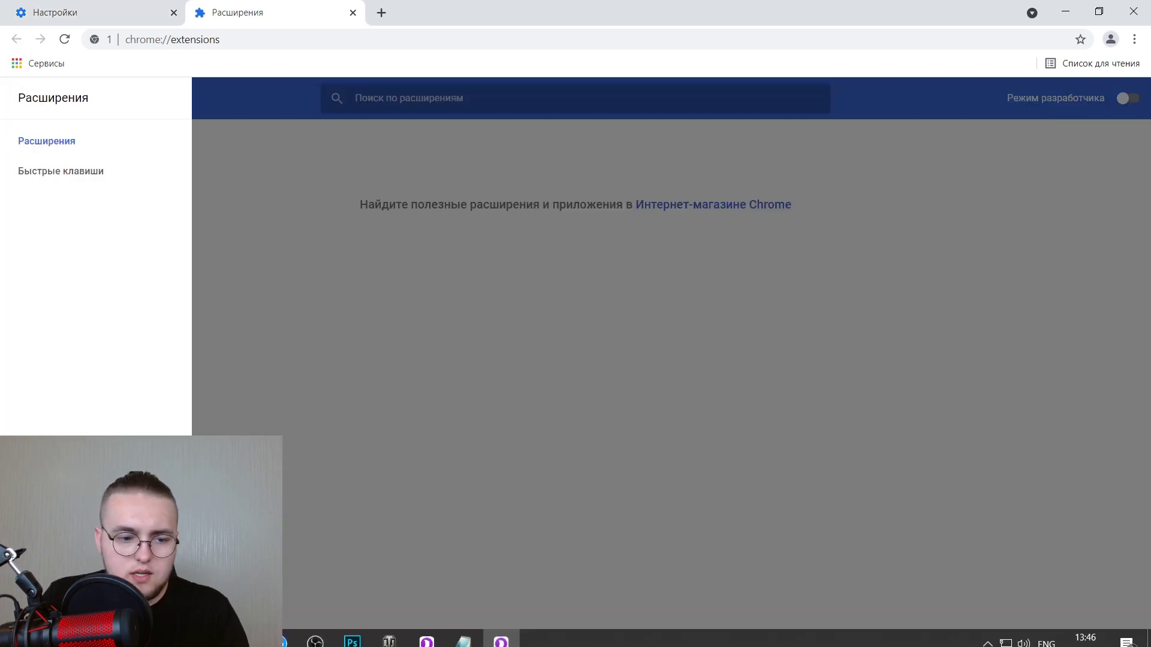
click(728, 205)
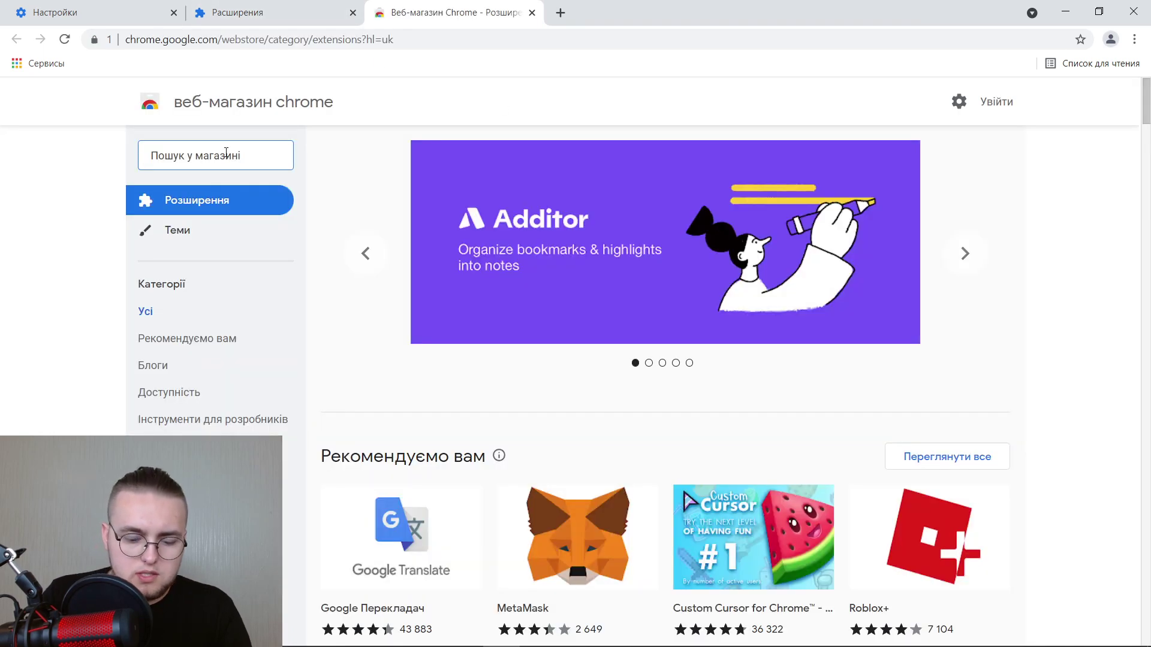
Search 'metamask' and install the MetaMask extension, then go back to 5SIM in Opera.
click(226, 152)
text(metamask)
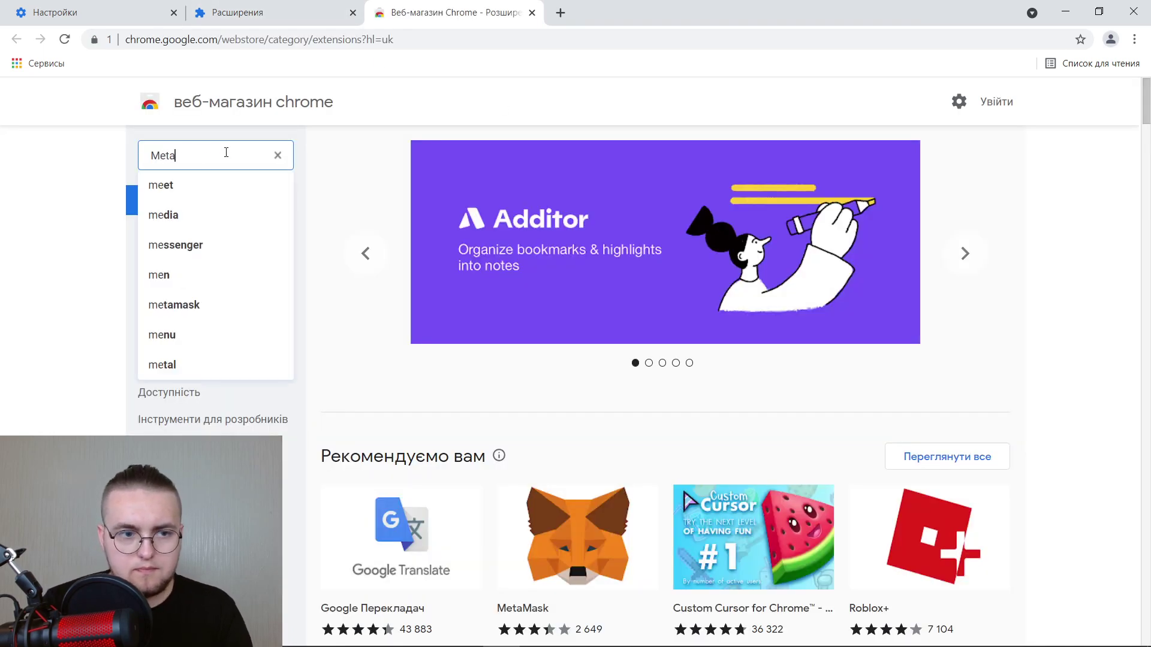
key(Return)
click(579, 254)
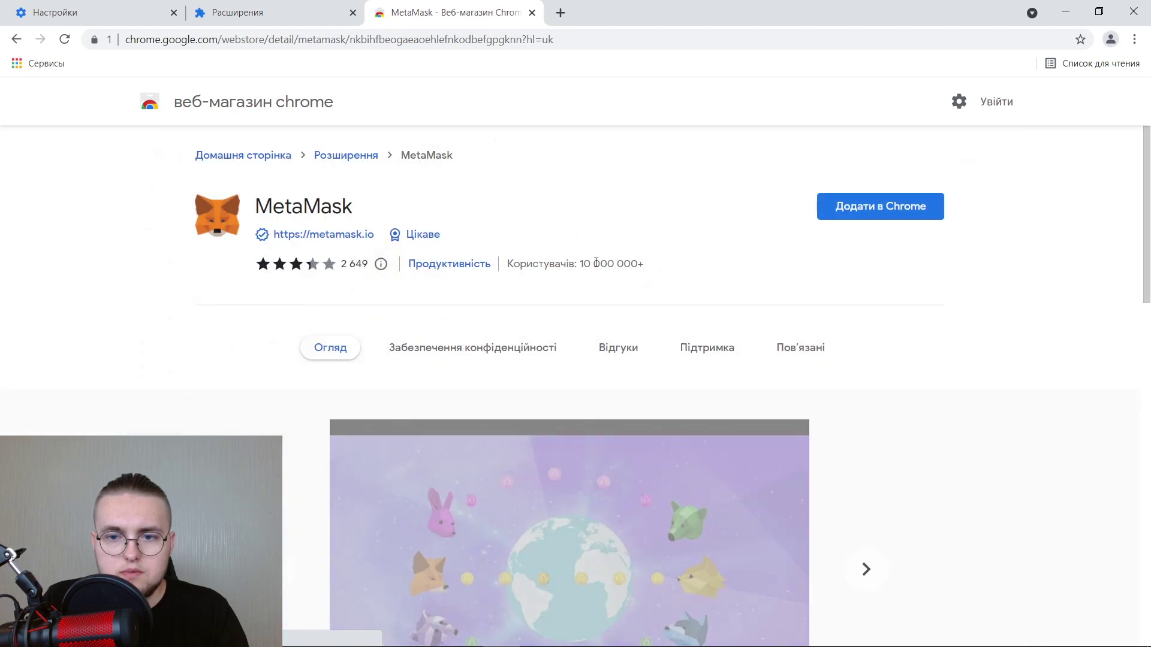
click(891, 217)
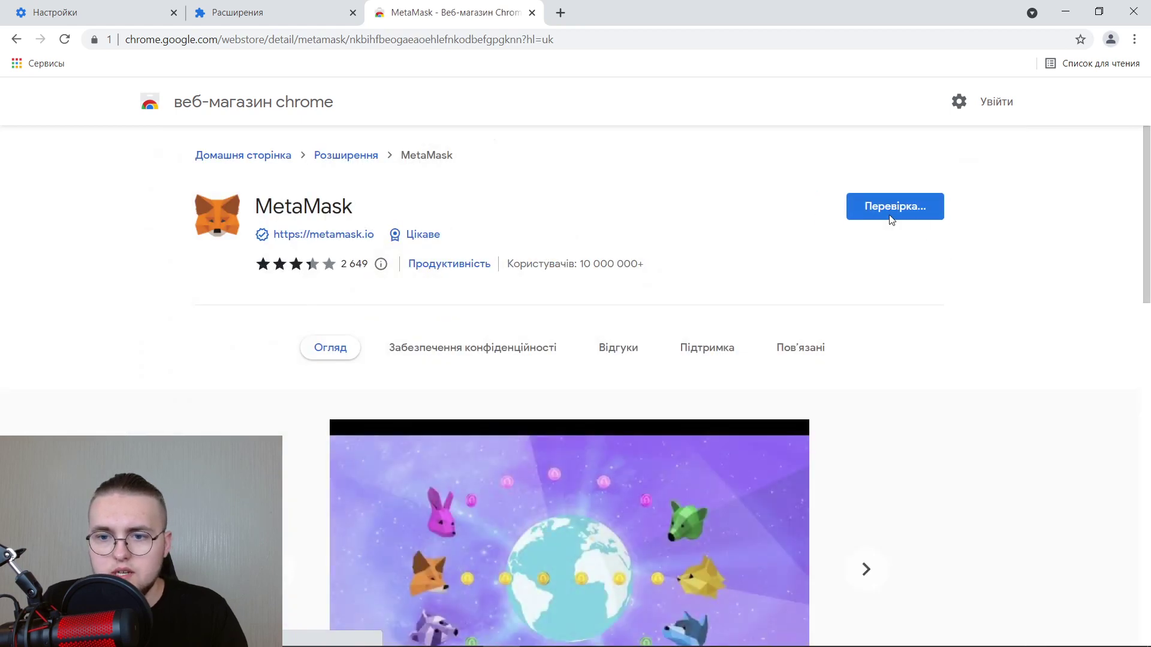
click(624, 209)
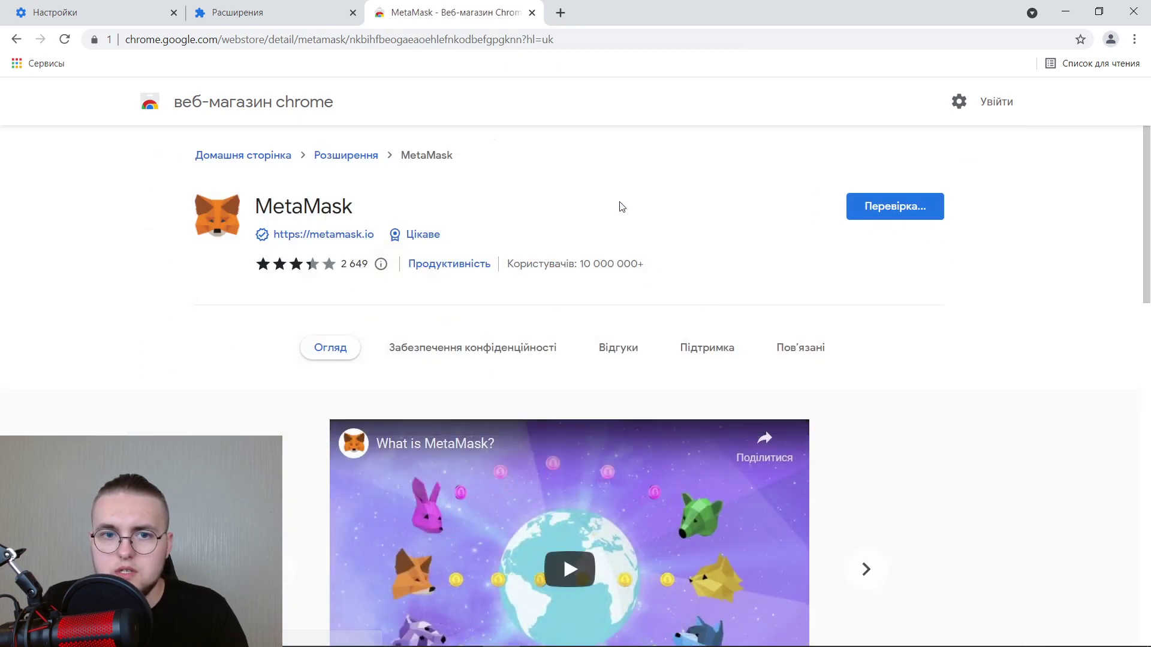
click(500, 631)
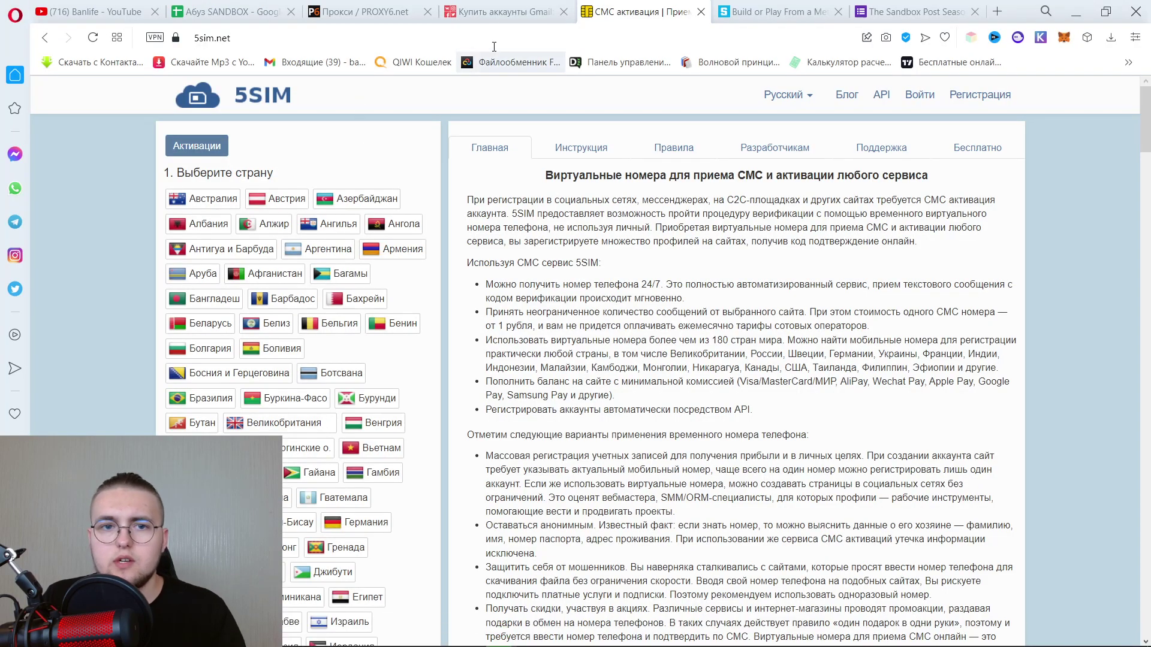
In the Абуз SANDBOX sheet, select the seed-phrase cells D2:D30.
click(249, 13)
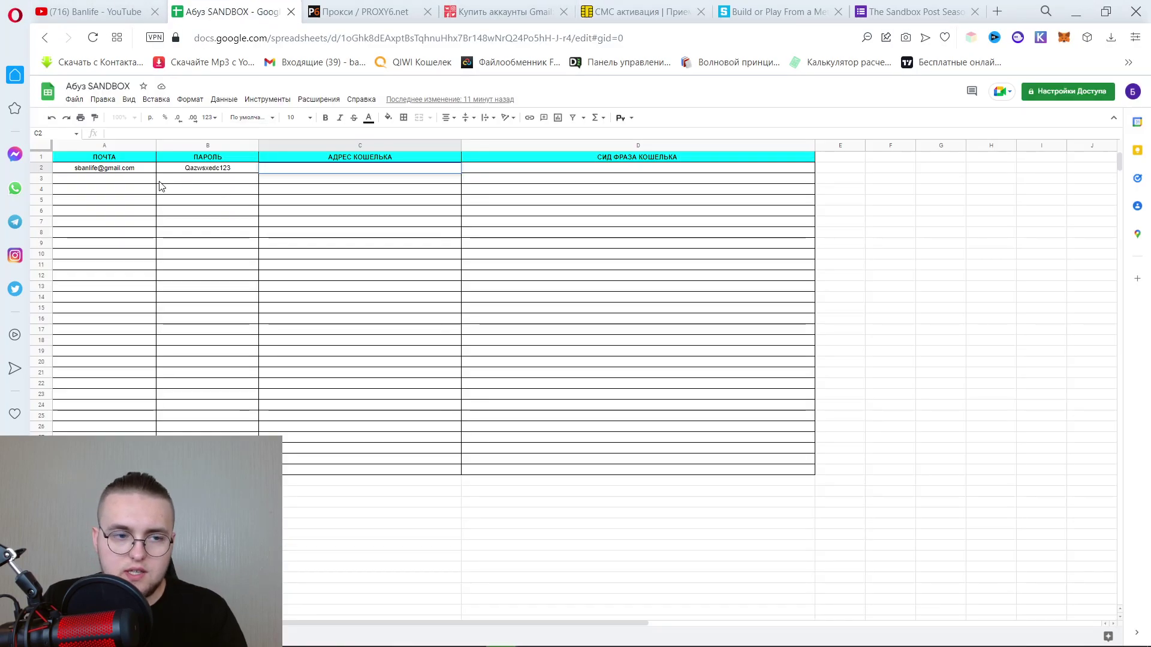
click(199, 172)
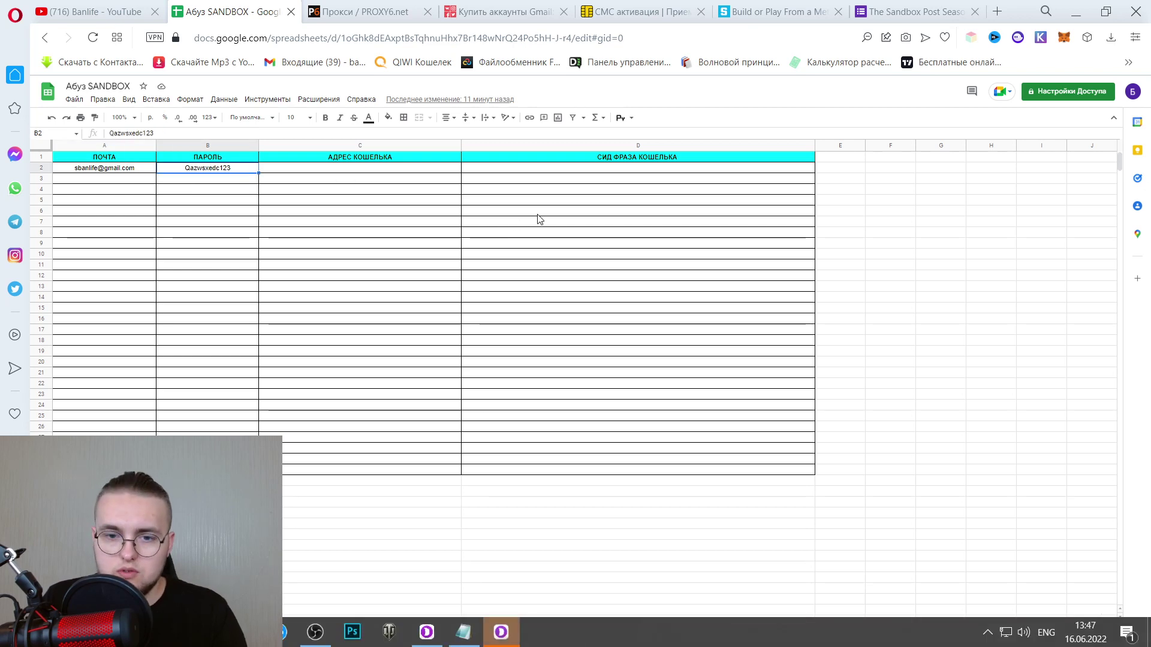
click(577, 174)
click(406, 175)
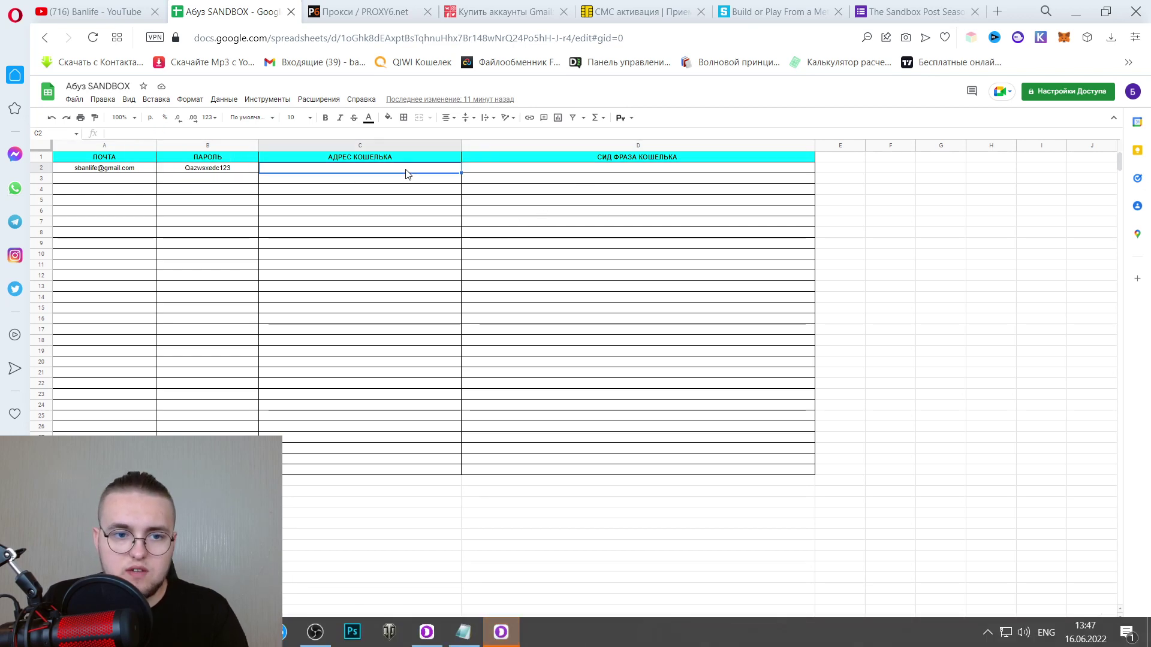
click(743, 173)
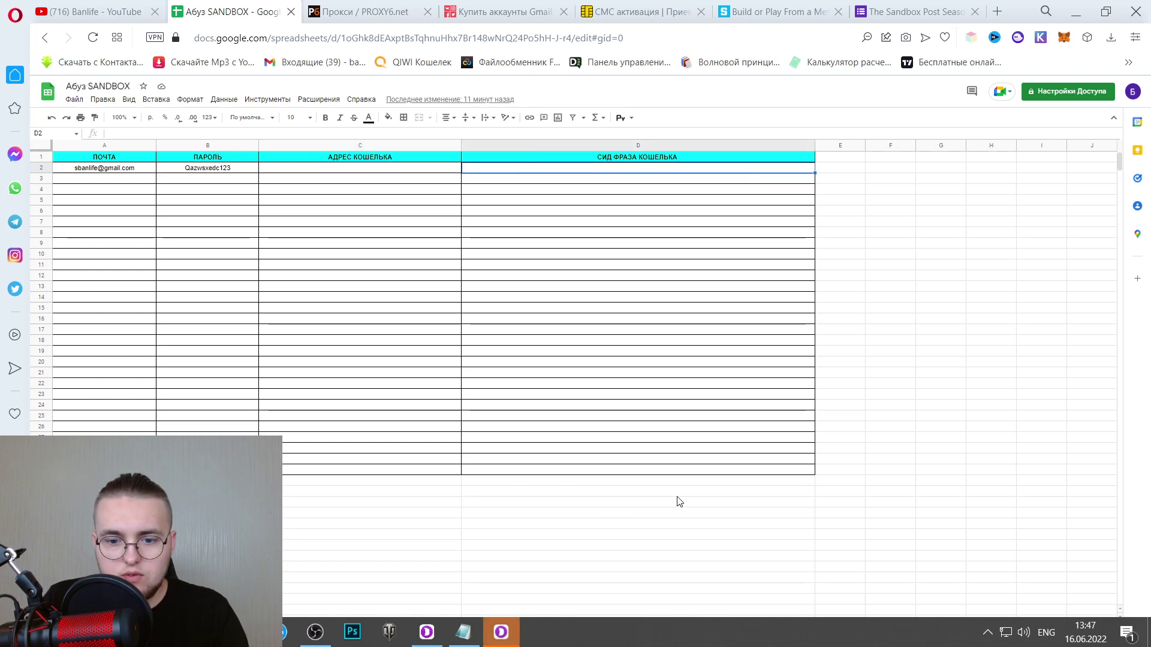
drag(701, 474, 693, 170)
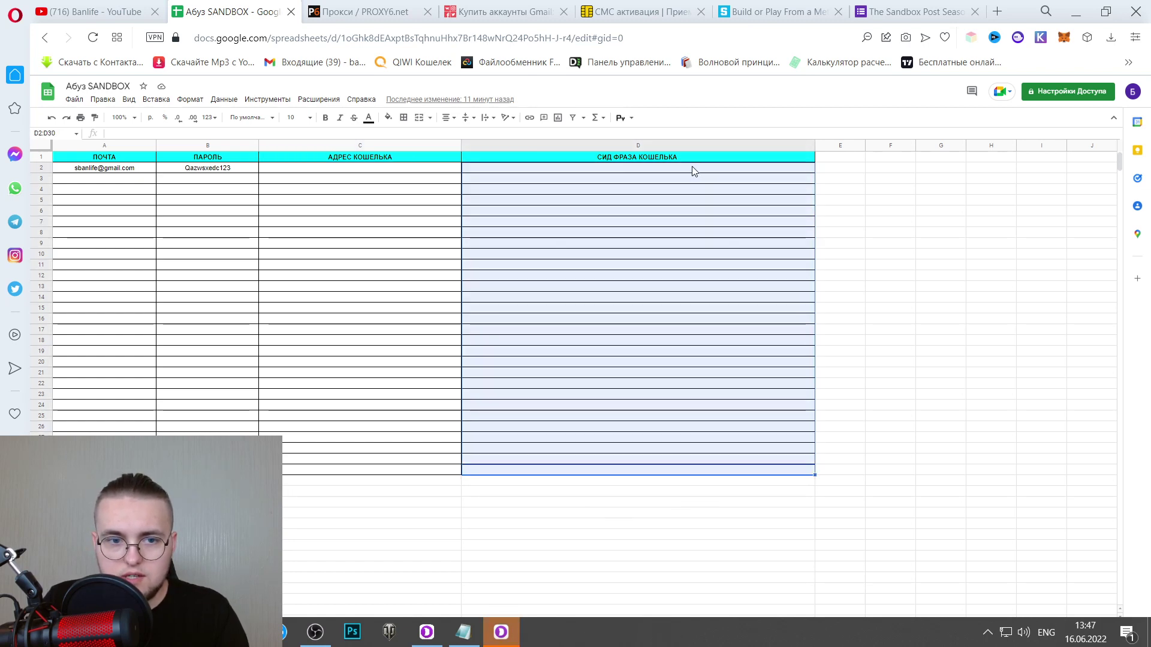
Change the font size of D2:D30 and reselect the seed-phrase column.
click(296, 117)
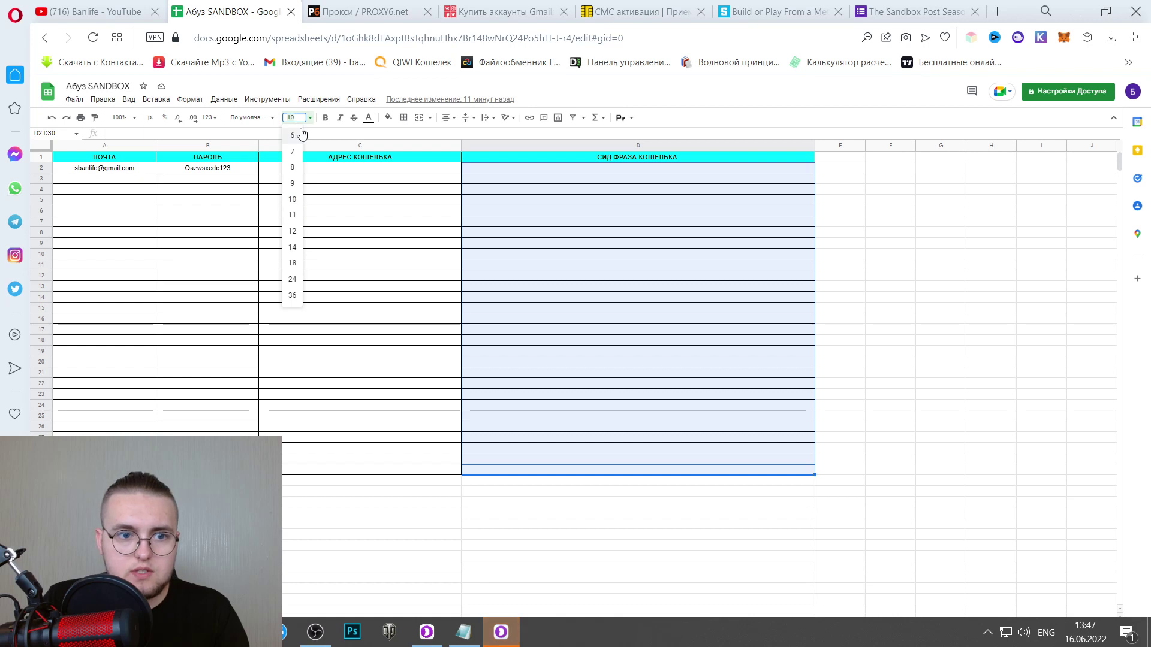
key(BackSpace)
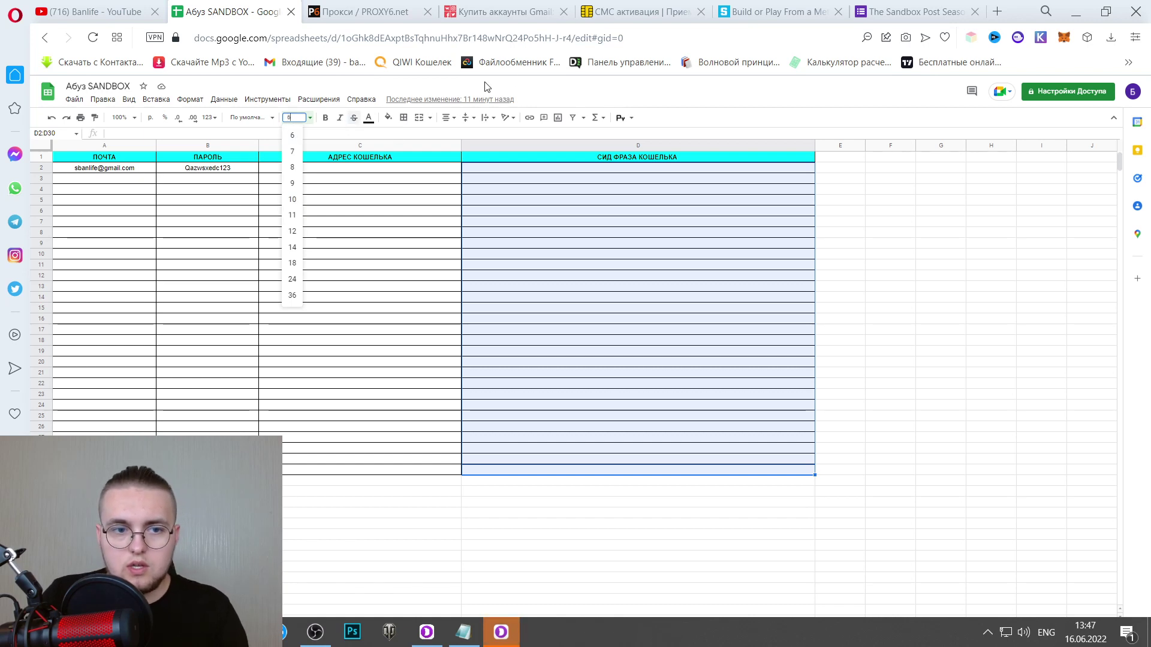
click(913, 265)
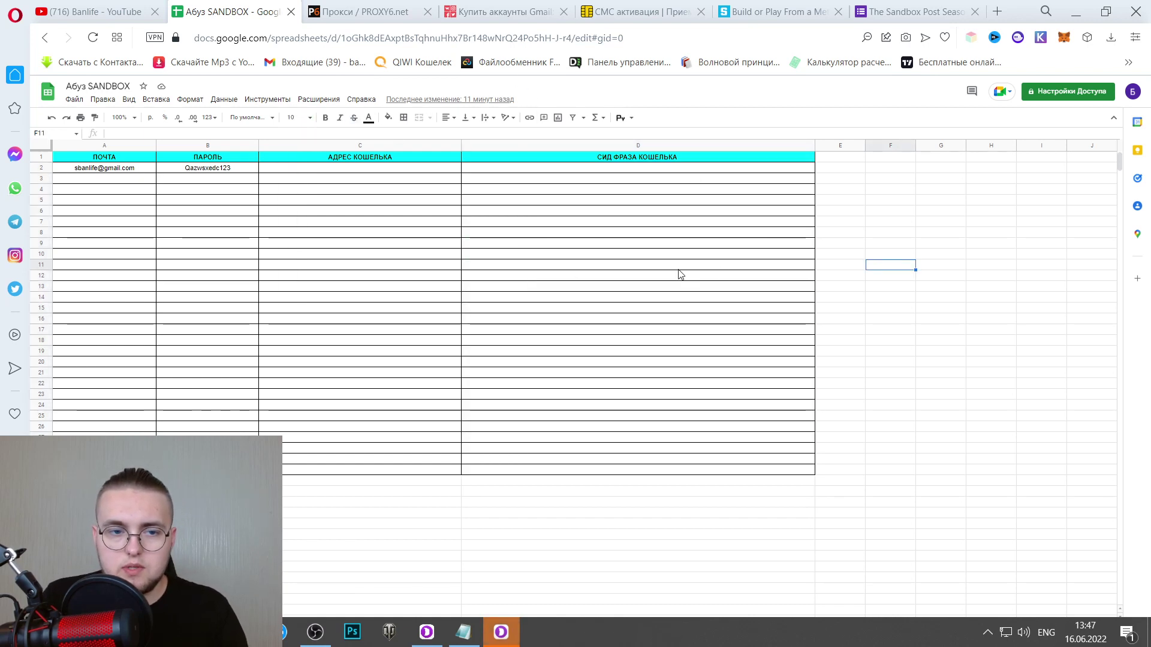
click(635, 364)
click(647, 340)
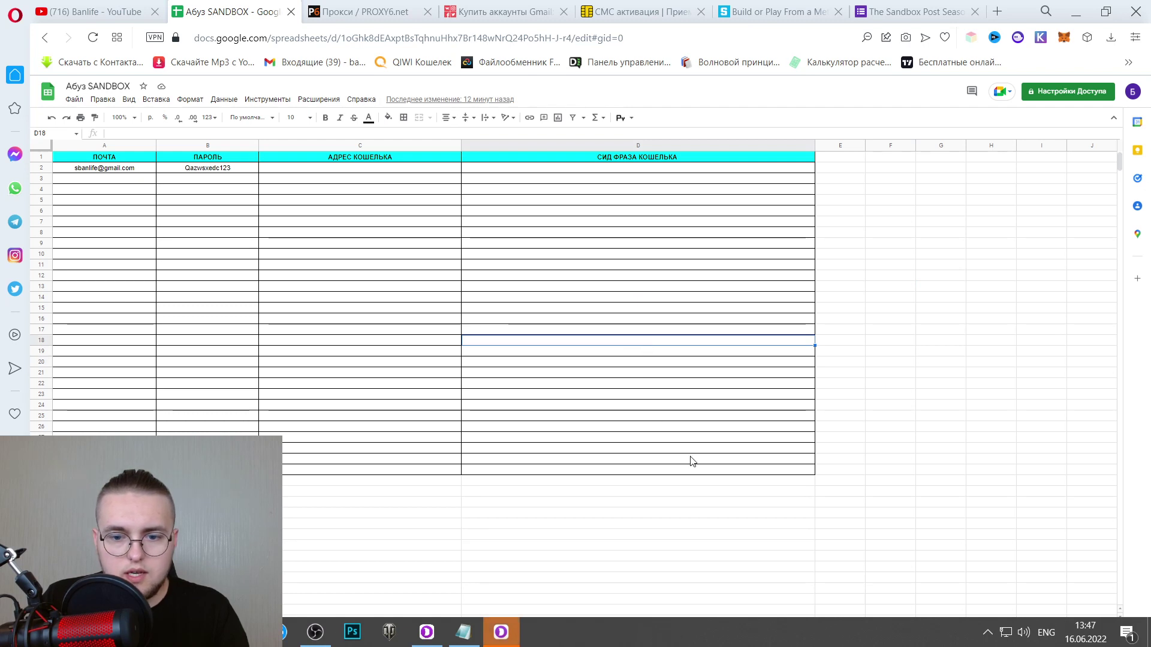
drag(723, 479, 672, 175)
click(688, 257)
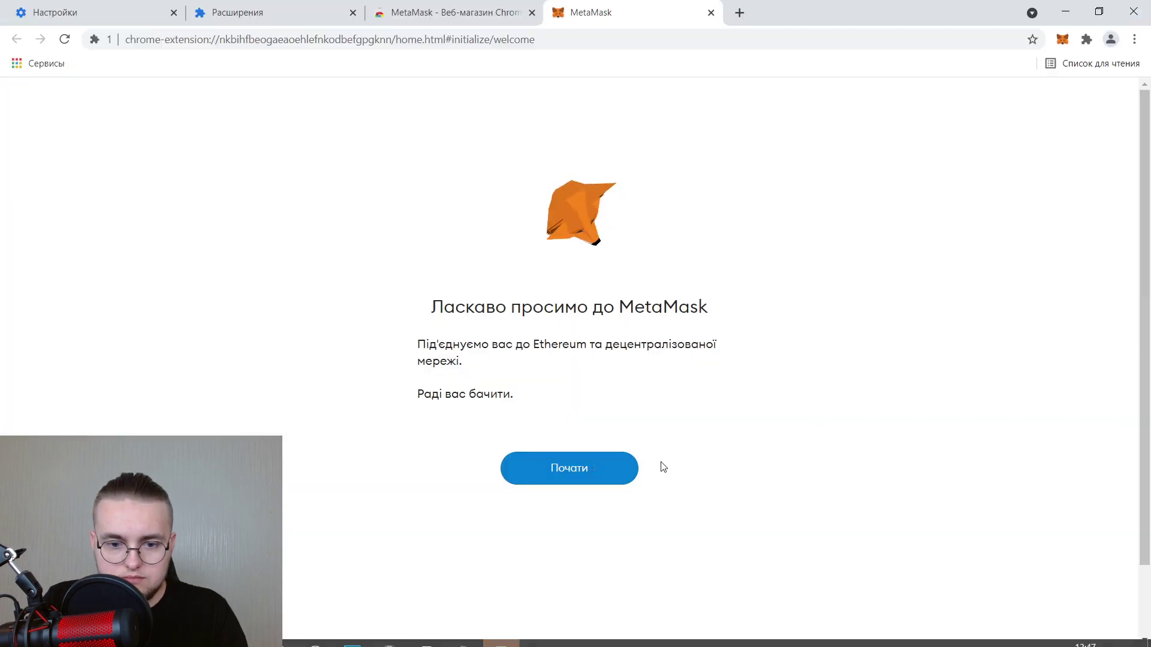
Start MetaMask setup, choose to create a new wallet and answer the metrics prompt.
click(561, 466)
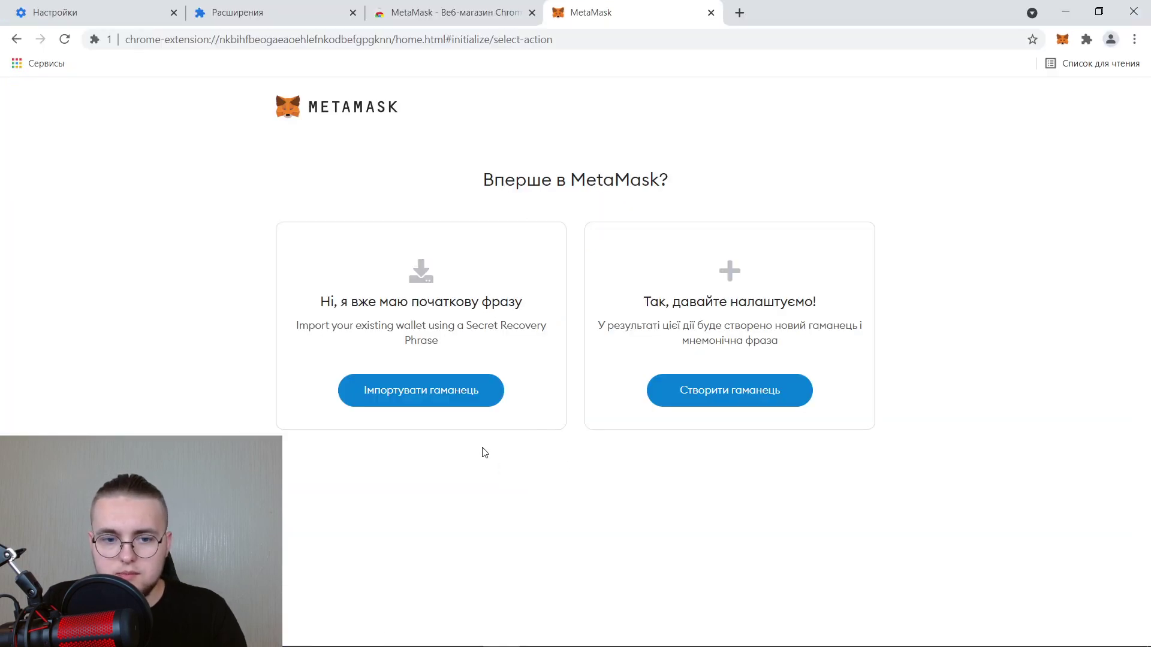
click(688, 394)
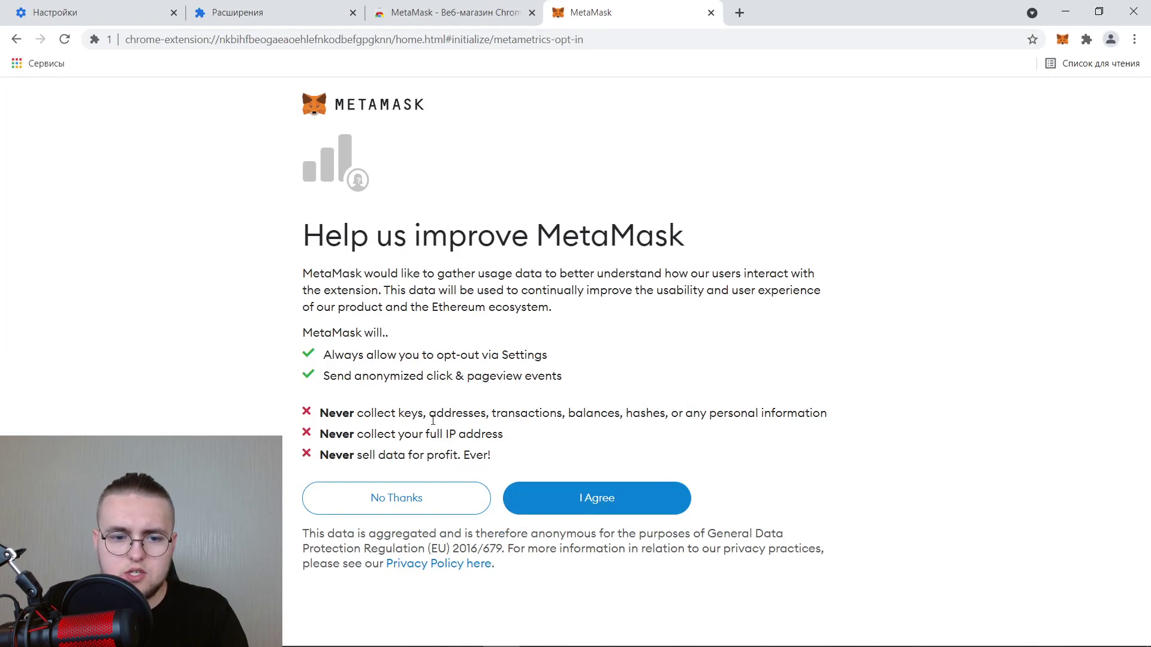
click(459, 499)
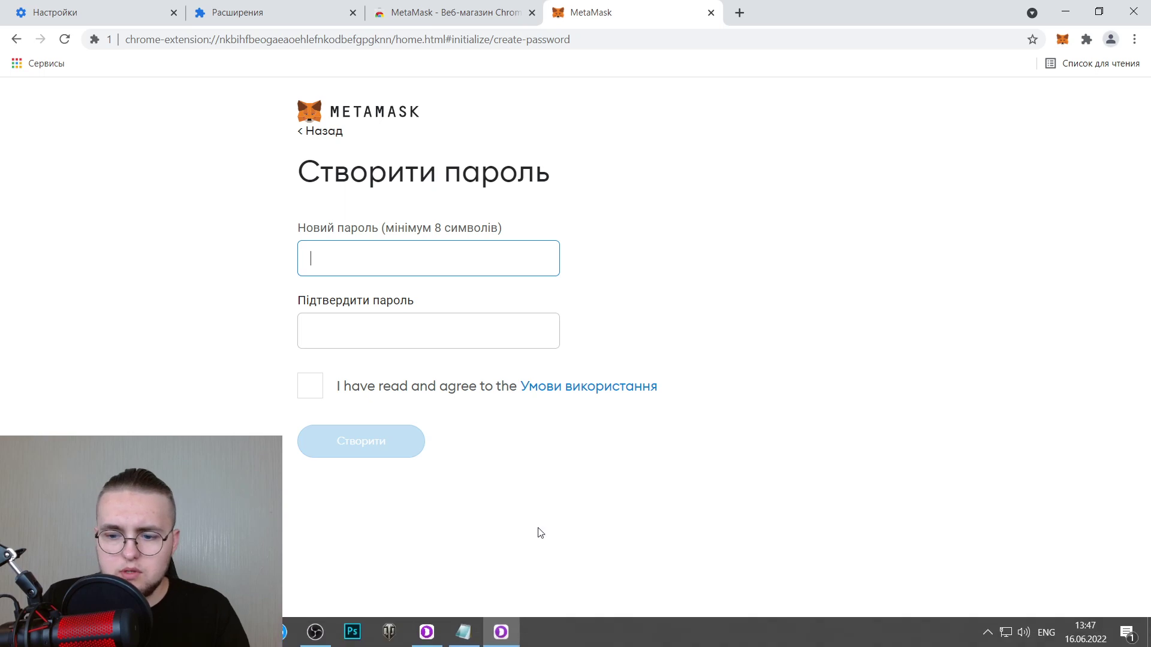
Enter and confirm the wallet password, accept the terms, and continue to the recovery phrase.
text(********)
click(419, 342)
text(*********)
click(298, 384)
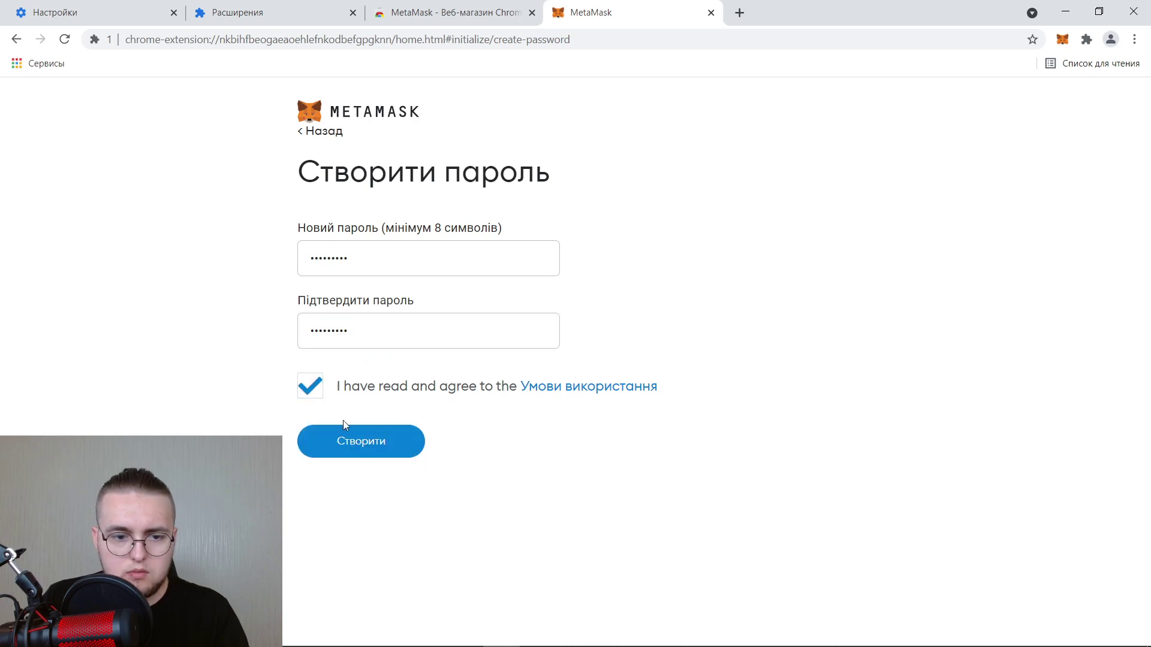
click(350, 444)
click(333, 551)
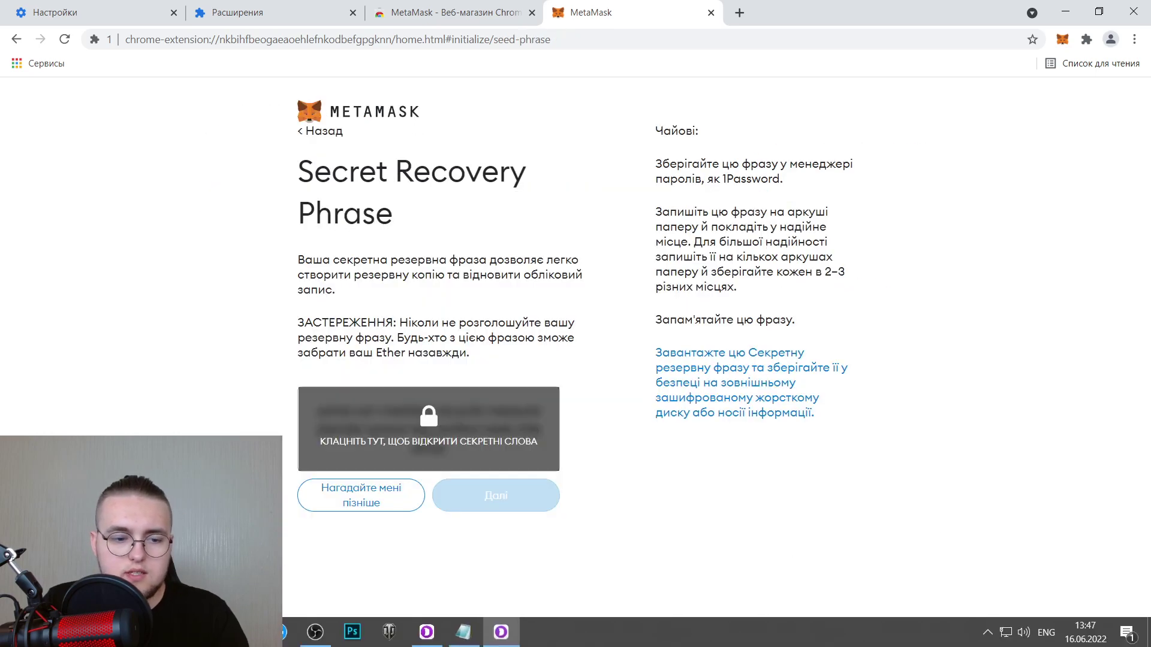
key(alt+Tab)
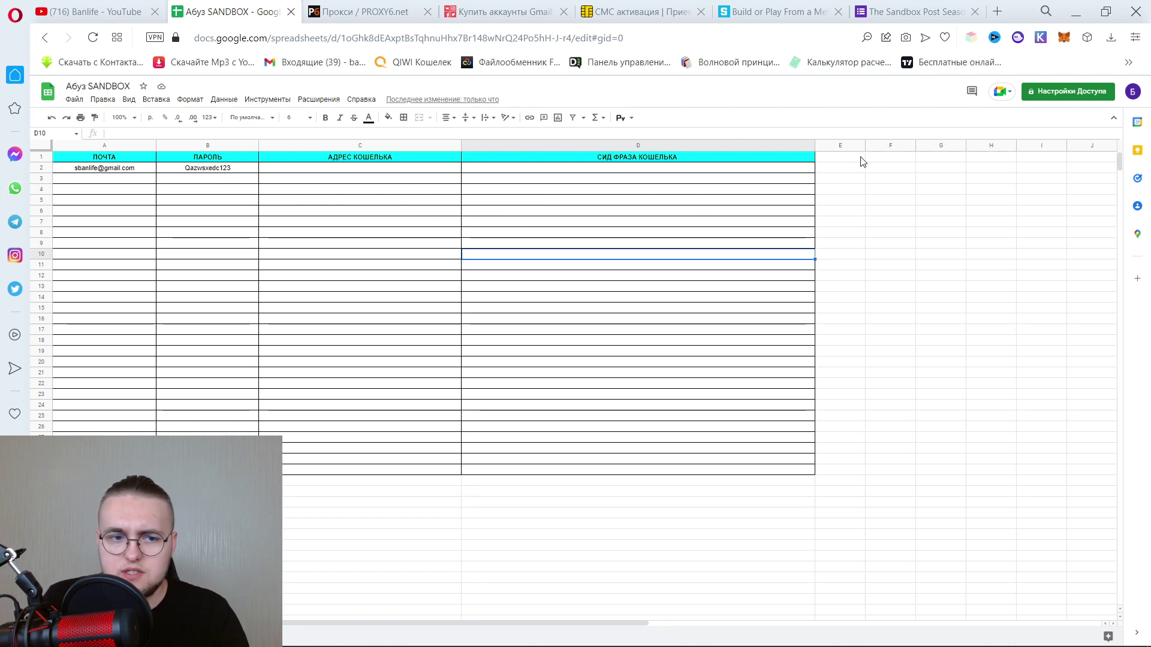
Copy the MetaMask secret recovery phrase and paste it into cell D2.
click(840, 170)
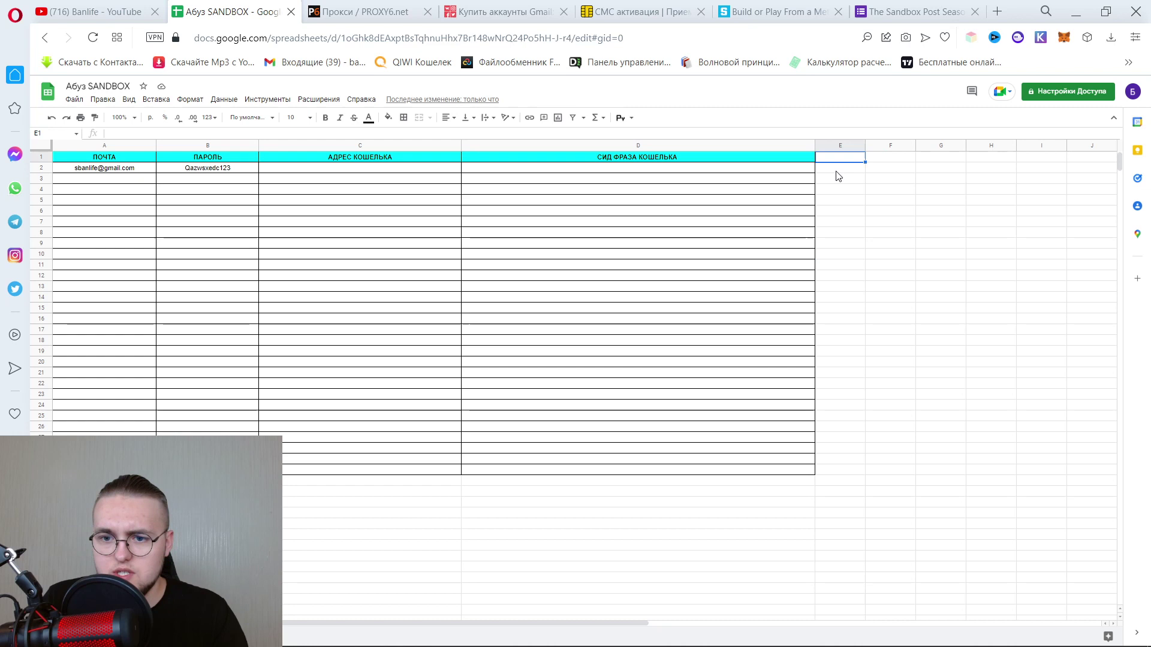
click(236, 169)
click(500, 633)
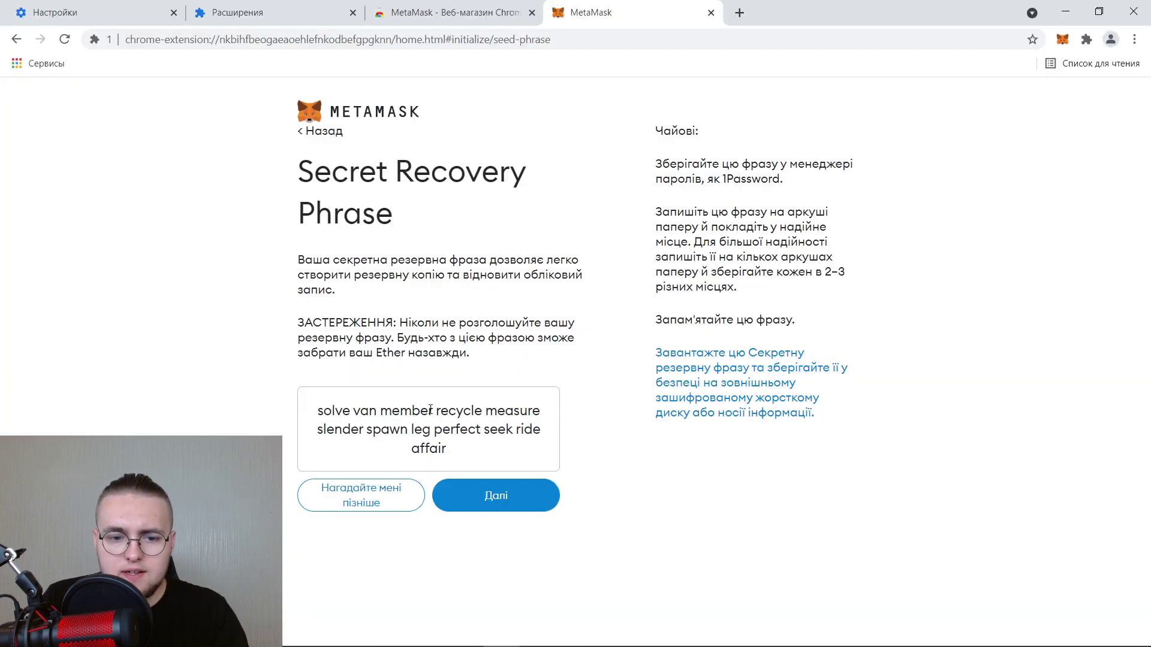
drag(461, 457, 321, 400)
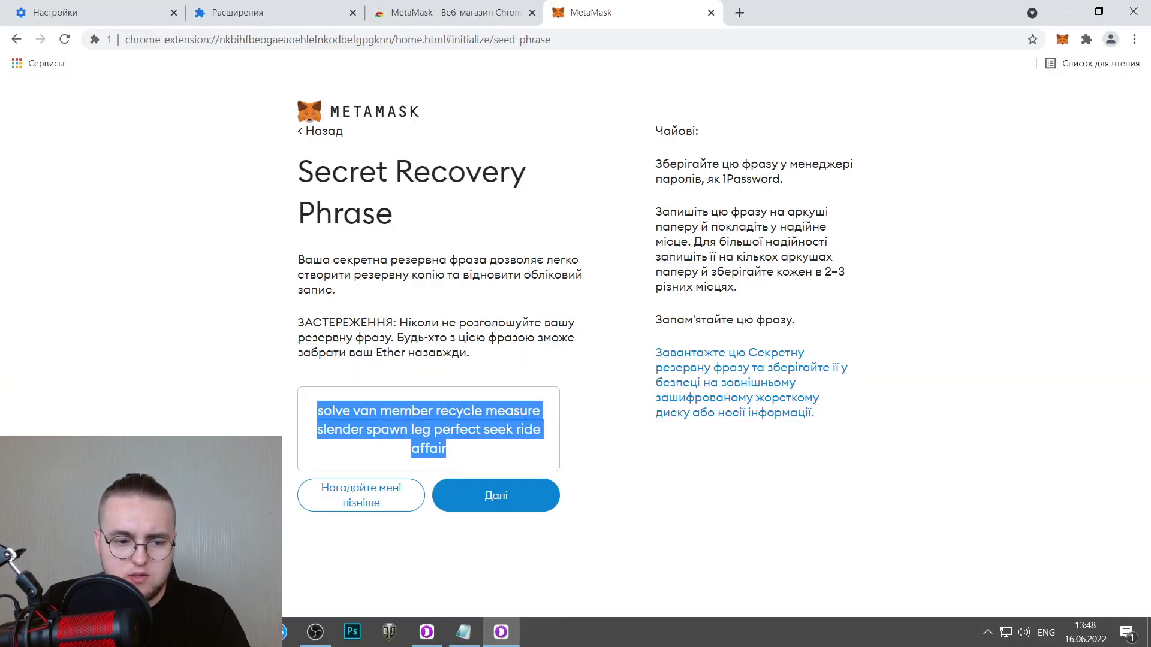
click(474, 633)
click(628, 173)
key(ctrl+v)
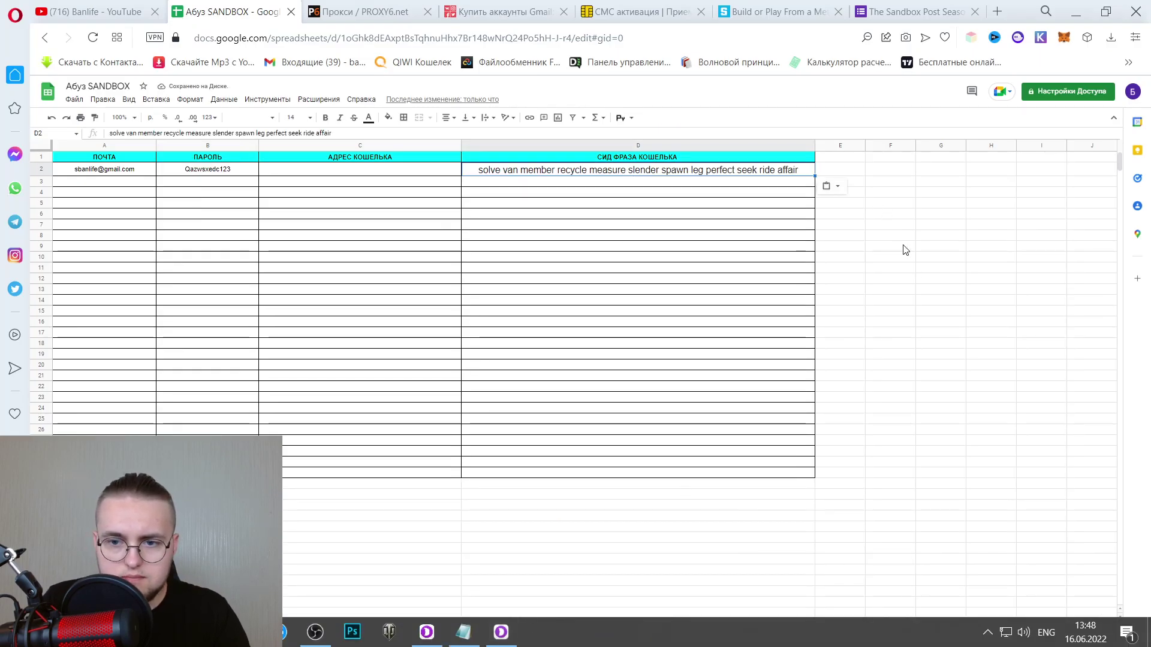
Apply paste-format-only to D2, narrow column D, and continue past MetaMask's phrase page.
click(834, 186)
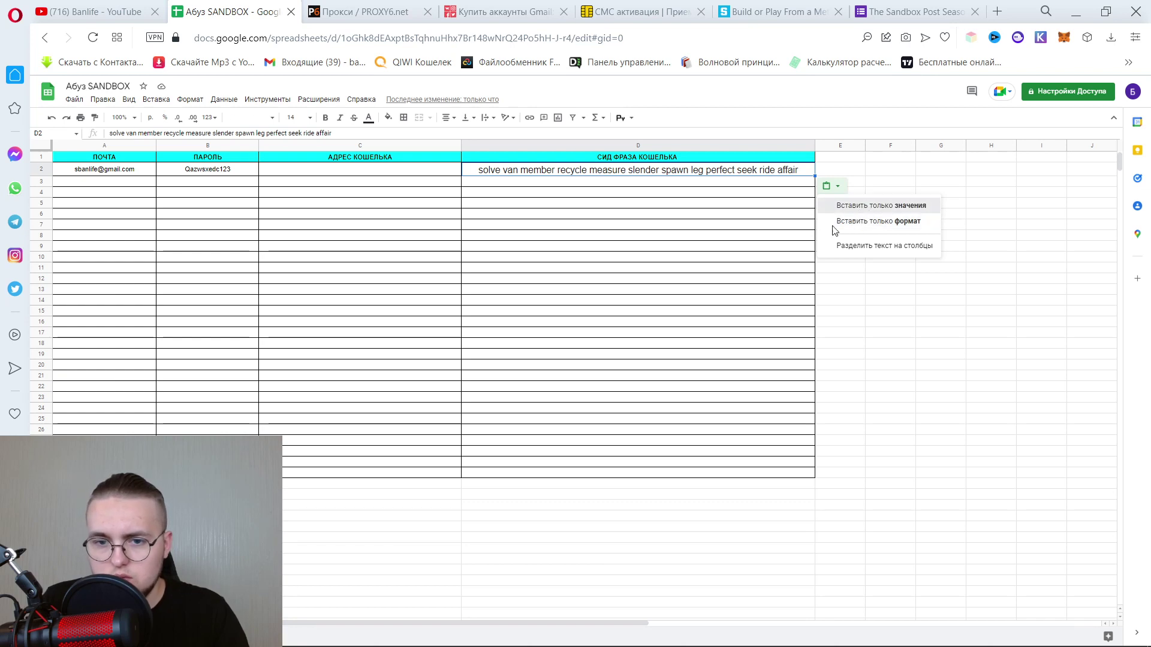
click(864, 222)
click(941, 362)
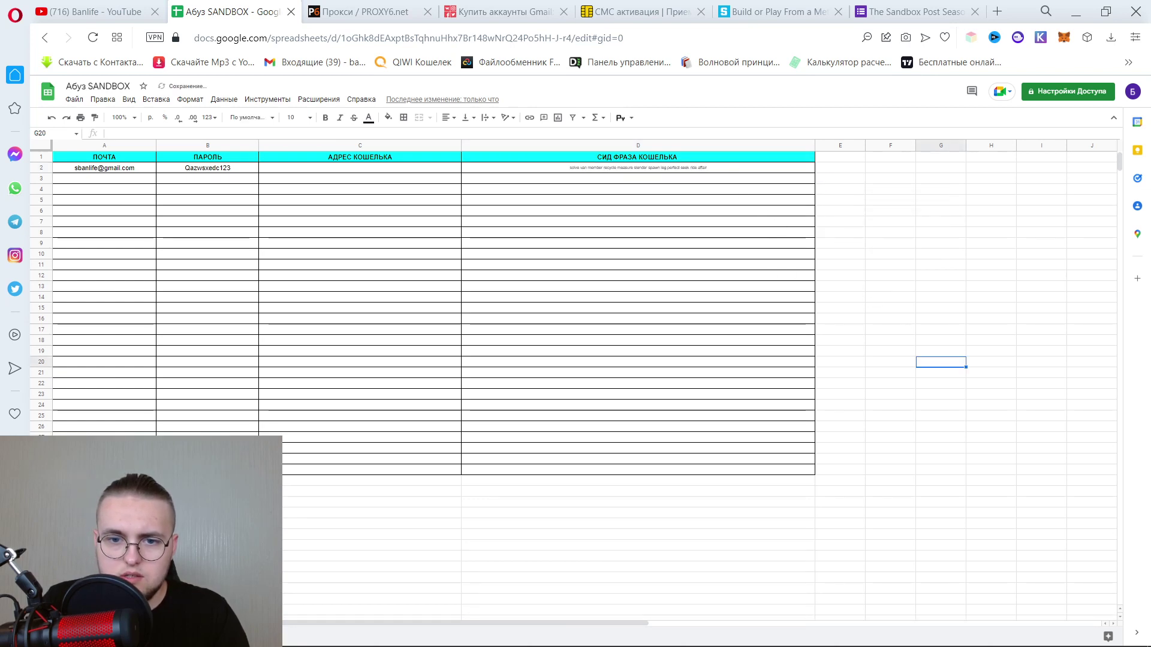
drag(811, 149, 670, 144)
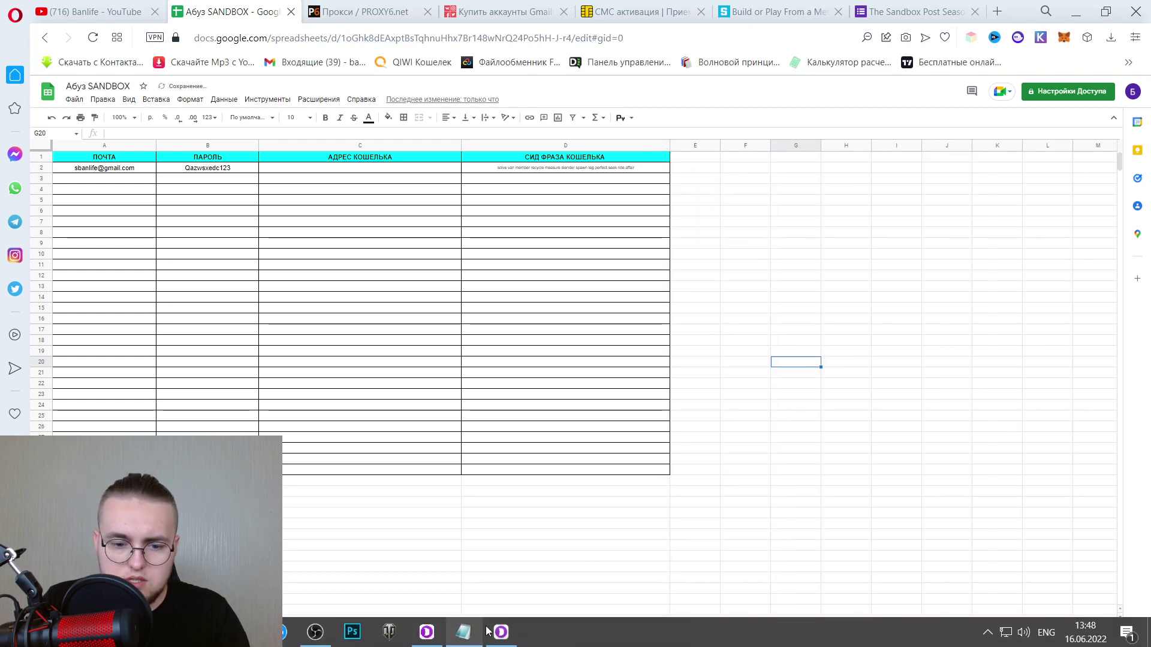
click(502, 632)
click(492, 494)
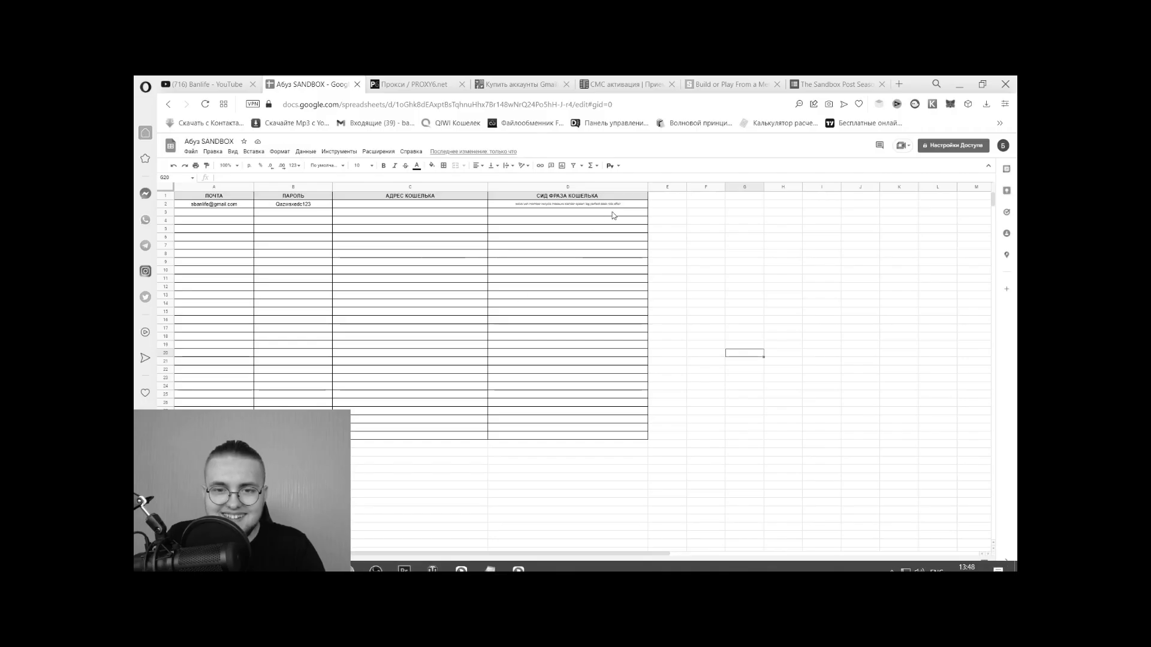
click(625, 210)
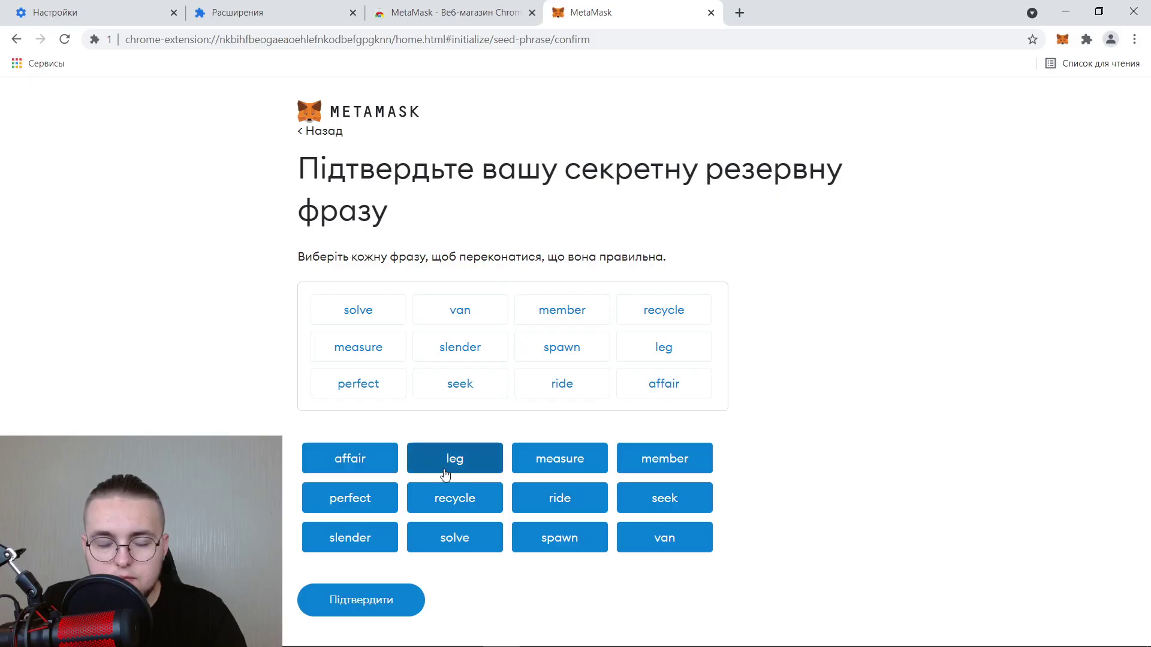
Confirm the recovery phrase order and finish setup to open the MetaMask wallet.
click(401, 601)
click(307, 552)
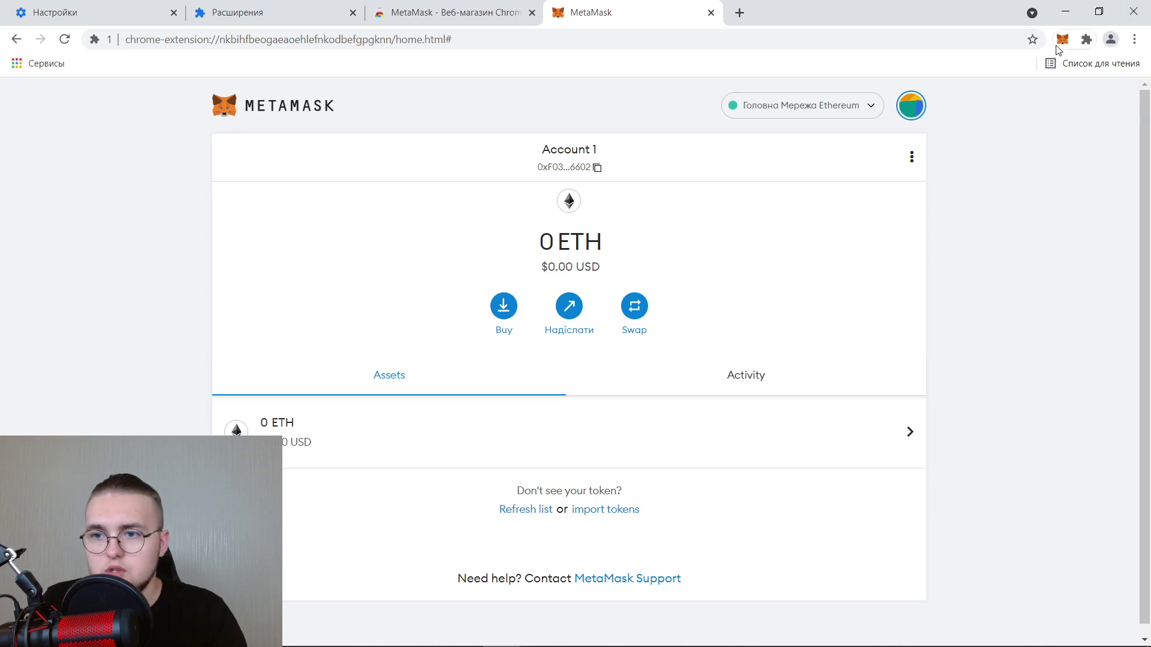
click(1111, 244)
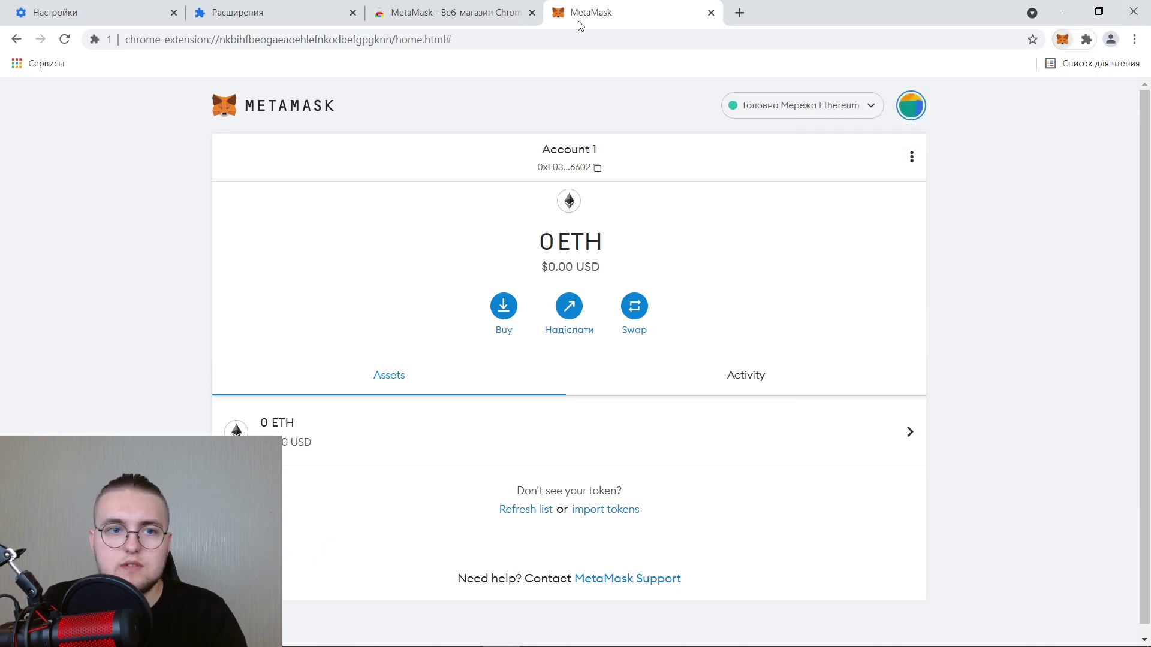
Close the Extensions, Settings, Web Store and MetaMask tabs, leaving one new tab.
click(344, 16)
click(353, 12)
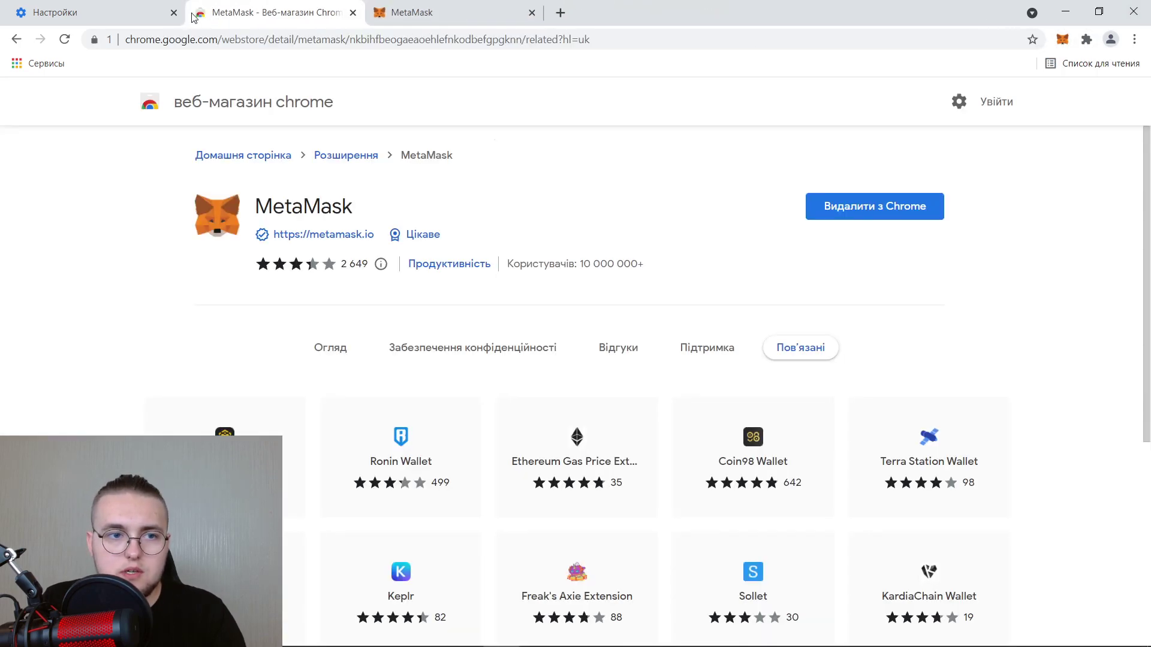
click(174, 12)
click(174, 12)
click(203, 12)
click(173, 13)
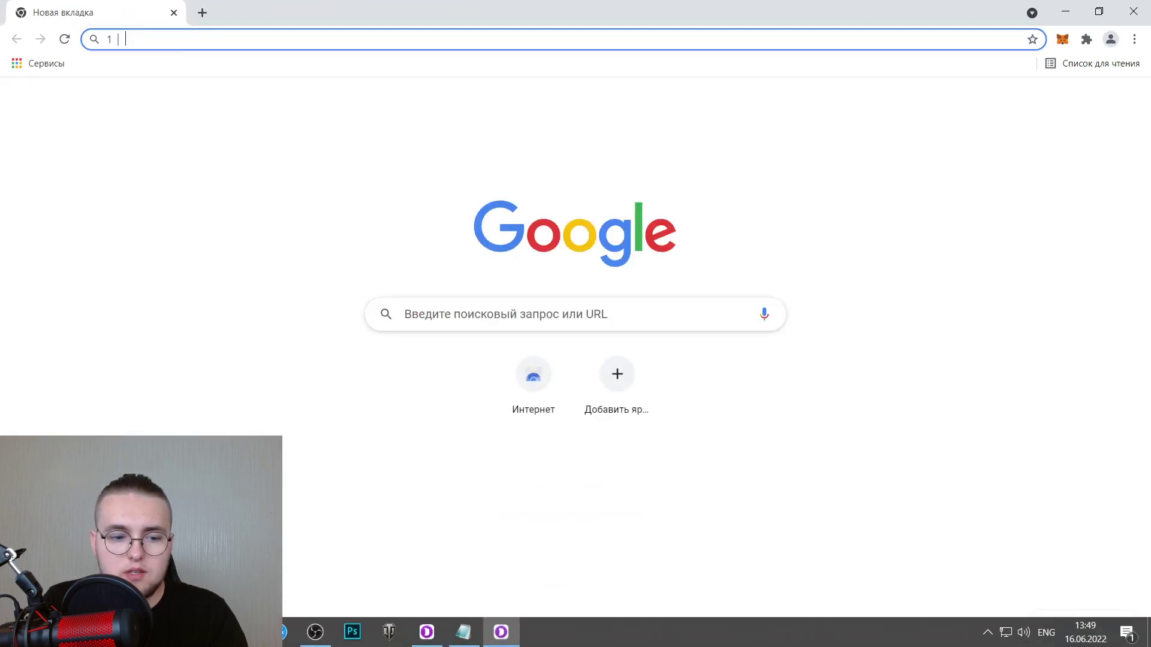
Load the Sandbox season page in the profile browser using the address copied from Opera.
click(352, 637)
click(773, 12)
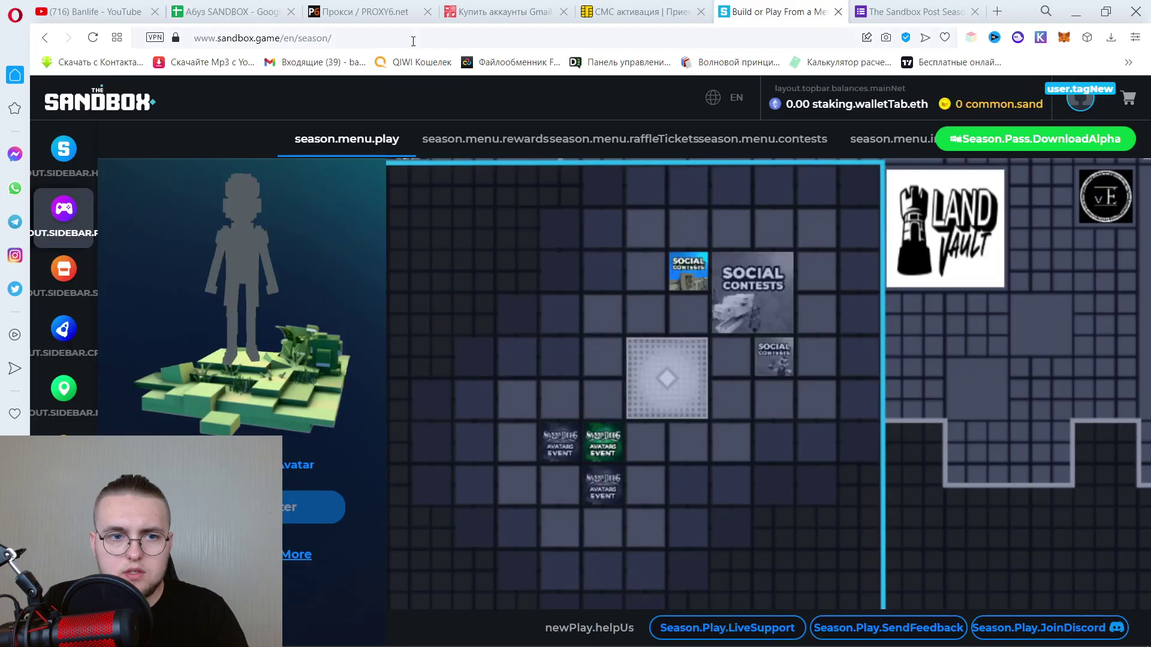
click(407, 38)
key(ctrl+c)
key(alt+Tab)
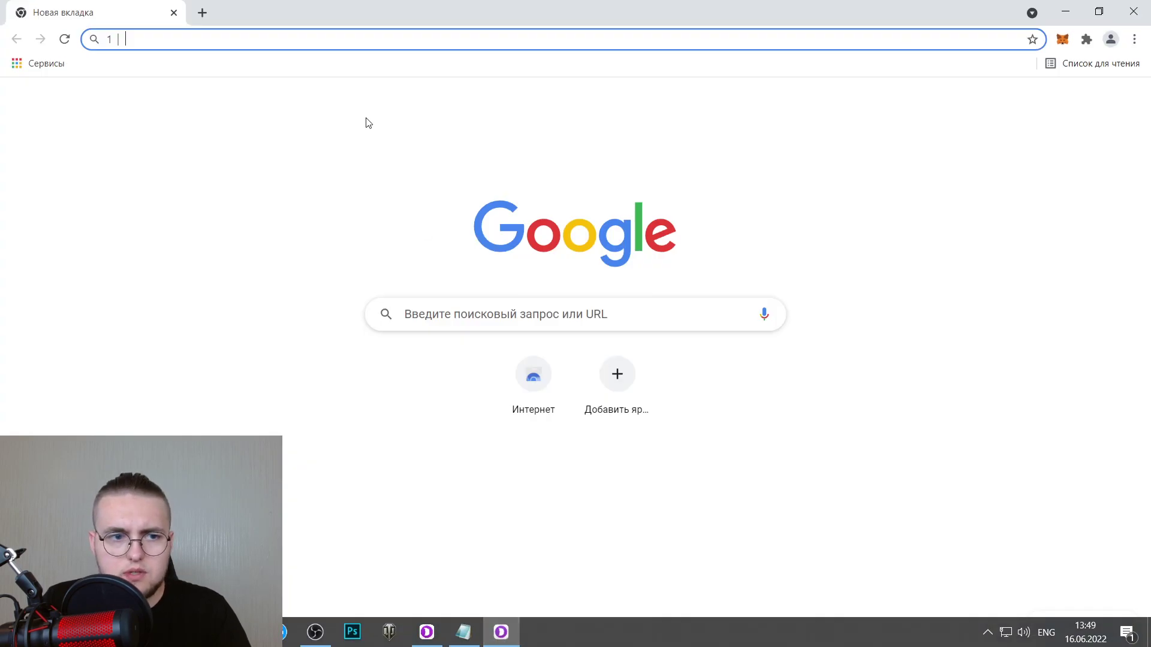
key(ctrl+v)
key(Return)
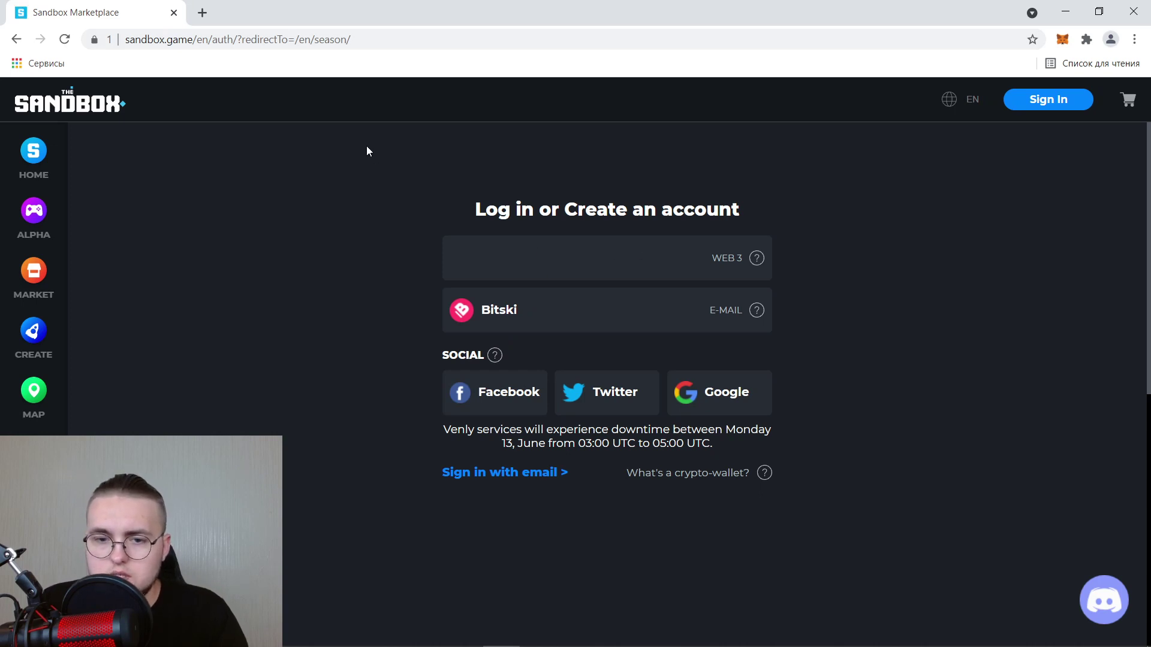
click(1052, 106)
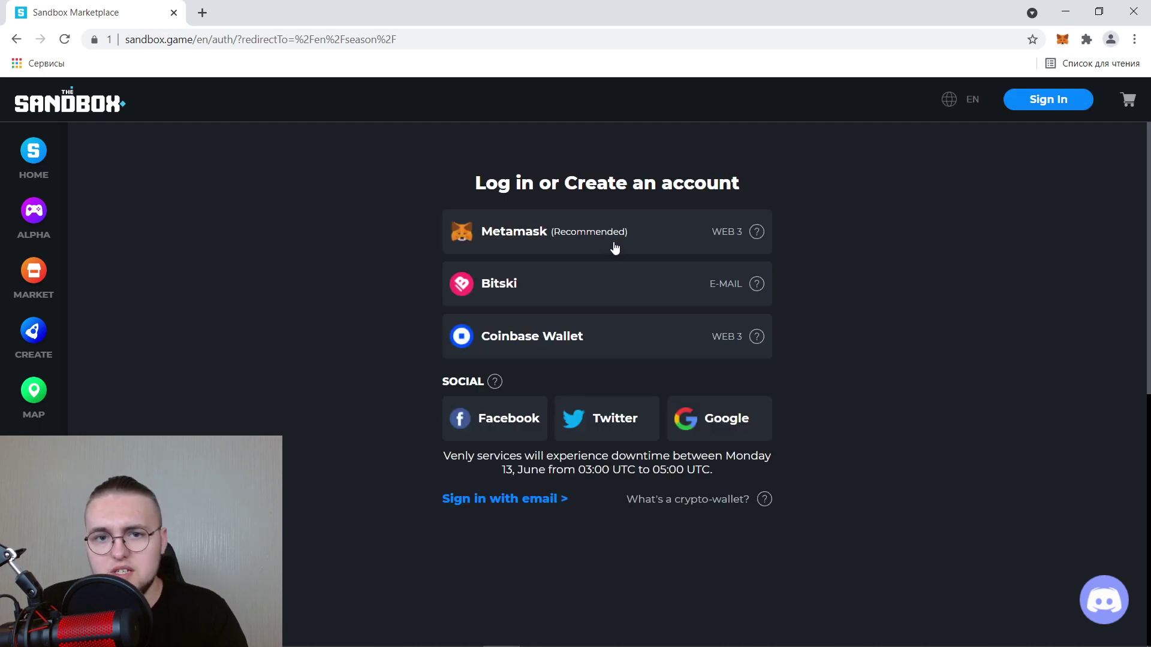
Sign in with MetaMask and approve connecting Account 1 to The Sandbox.
click(552, 238)
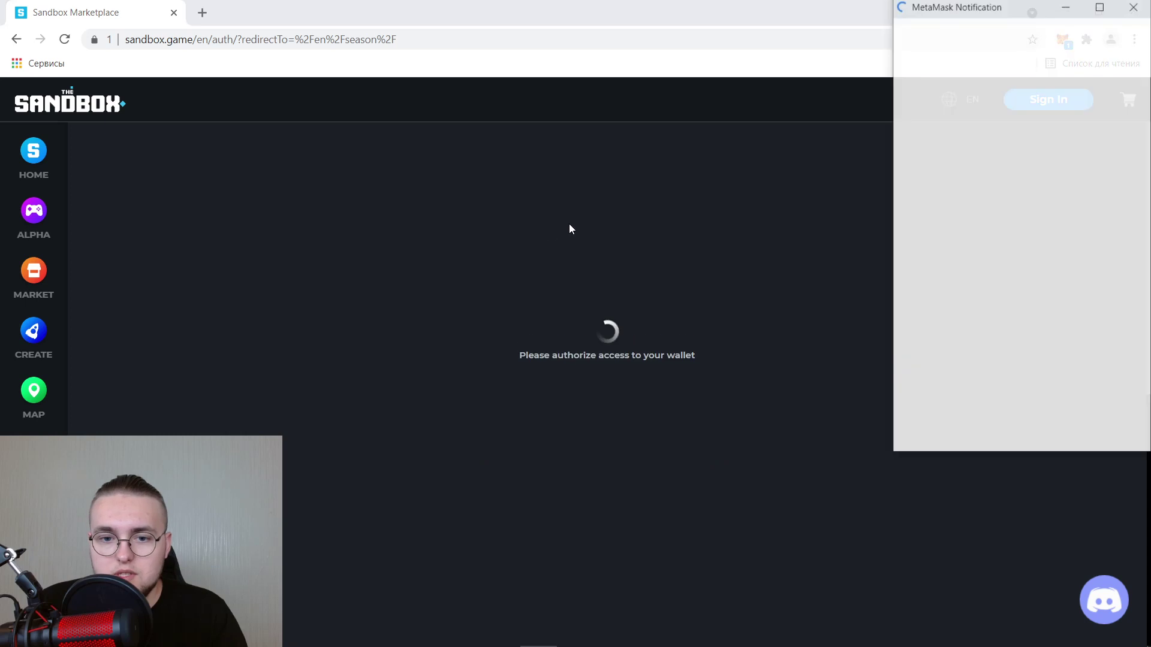
drag(1016, 18, 863, 23)
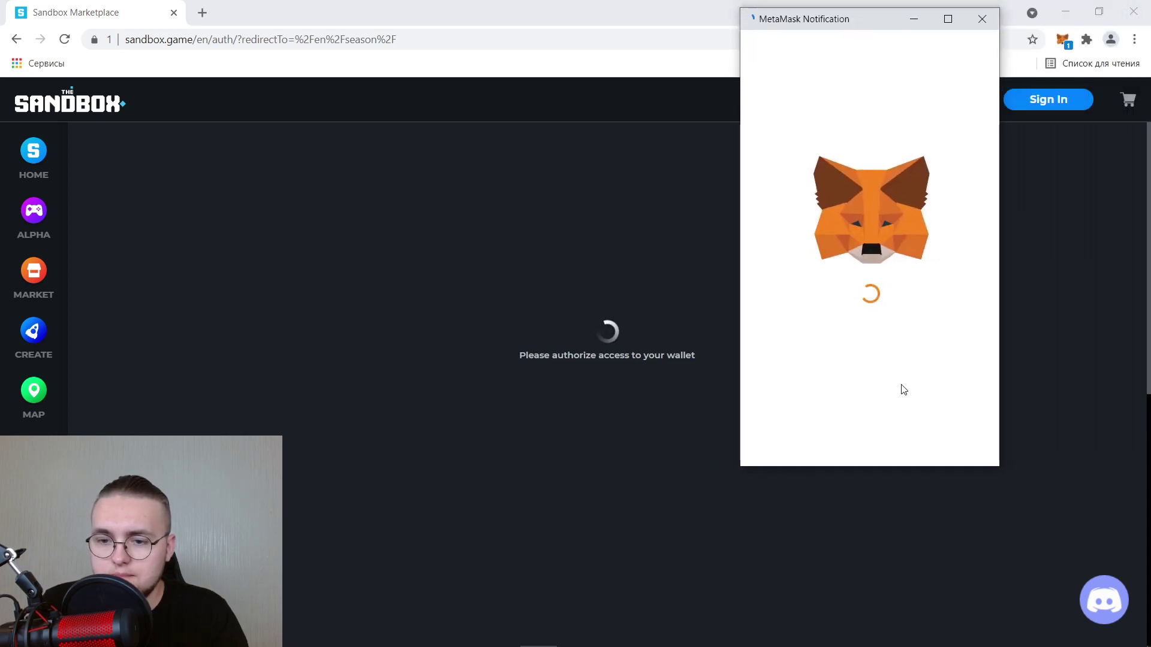
click(938, 450)
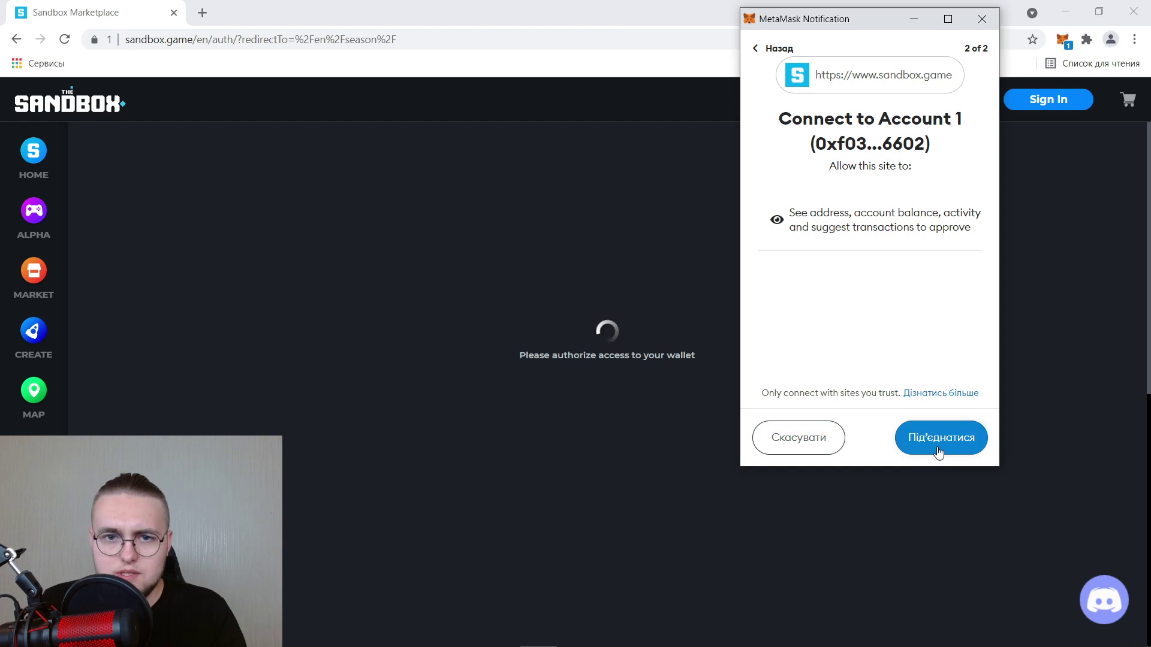
click(939, 450)
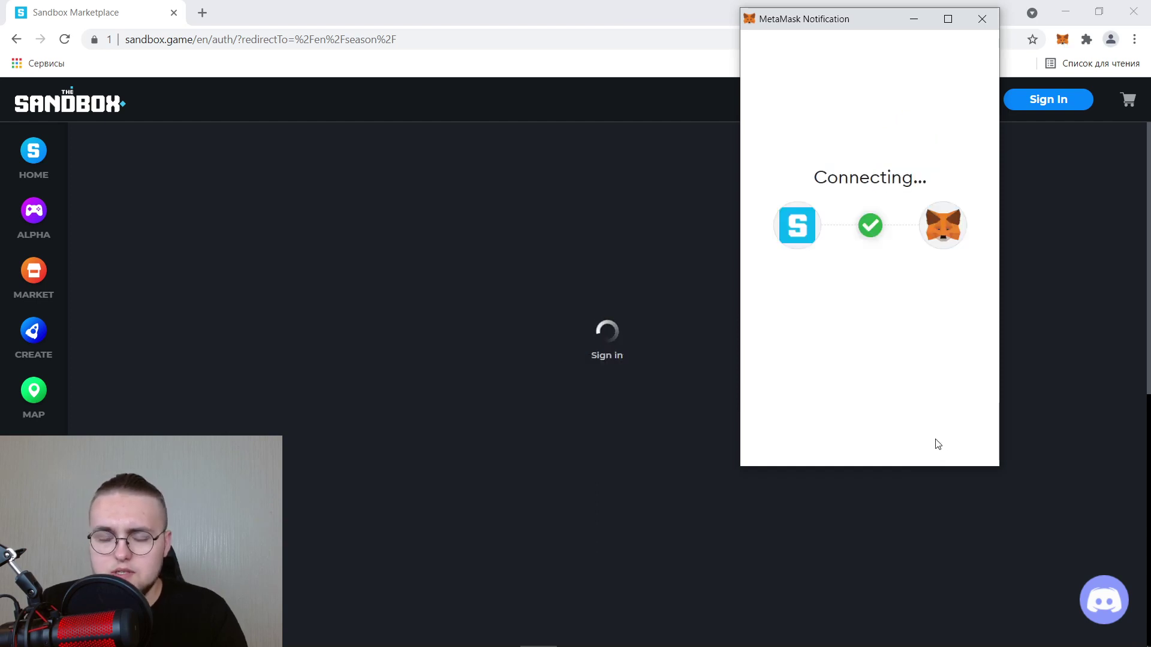
click(657, 375)
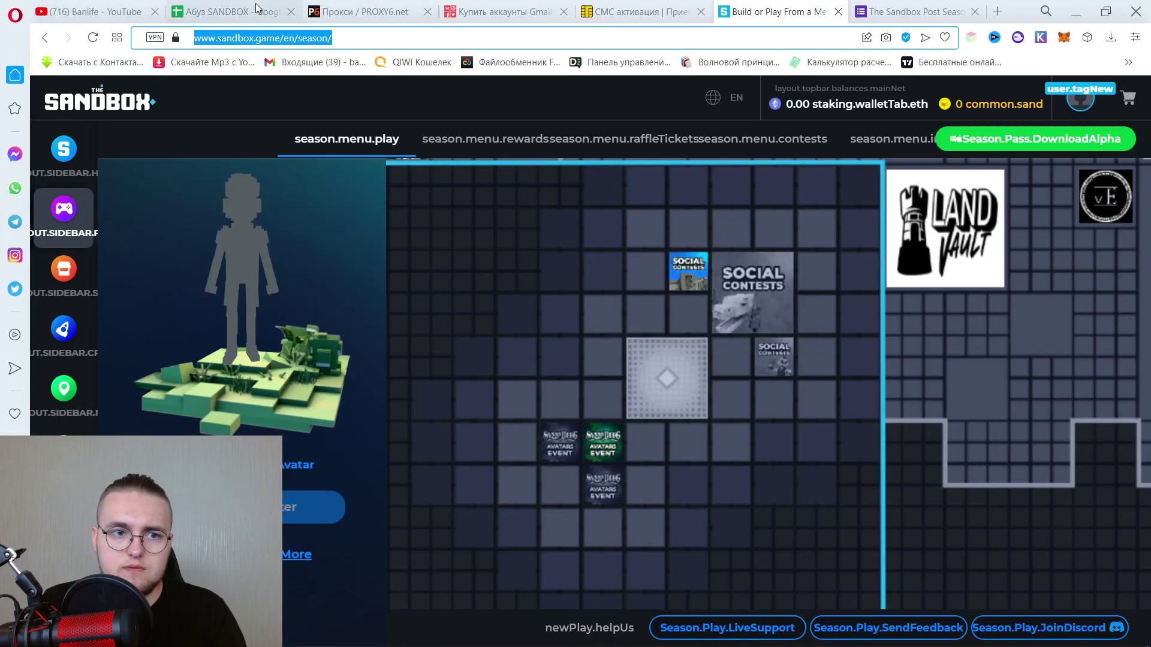
Fill in the account e-mail from cell A2 and nickname 'Ban', then submit.
click(257, 7)
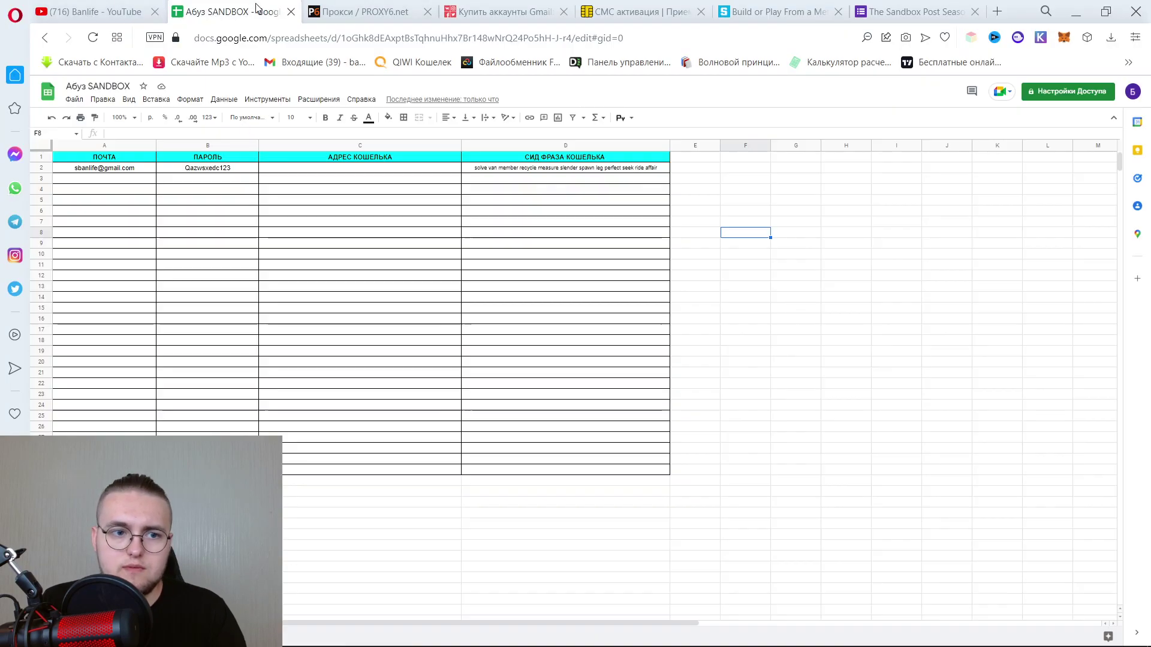
click(136, 170)
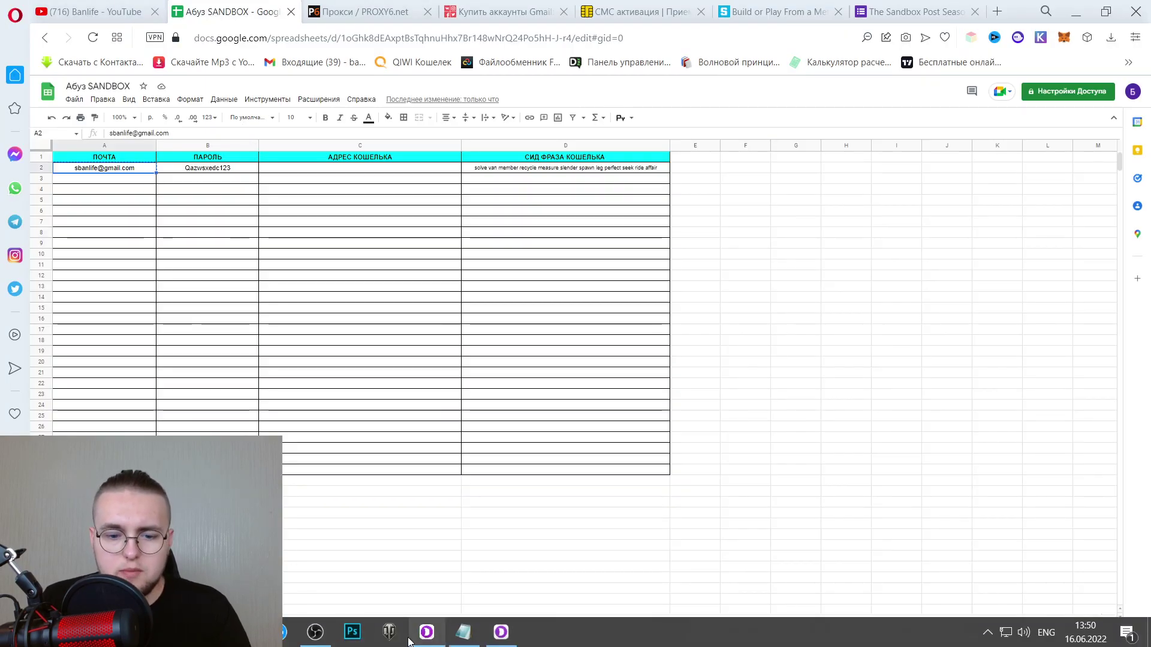
click(501, 632)
key(ctrl+v)
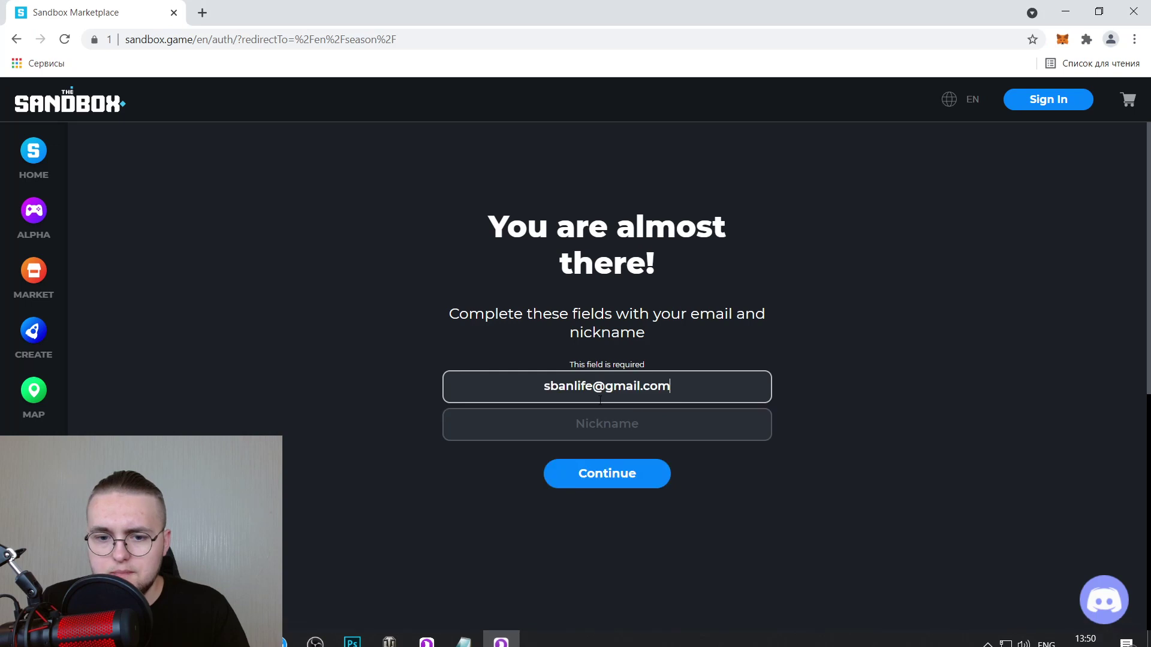
click(606, 422)
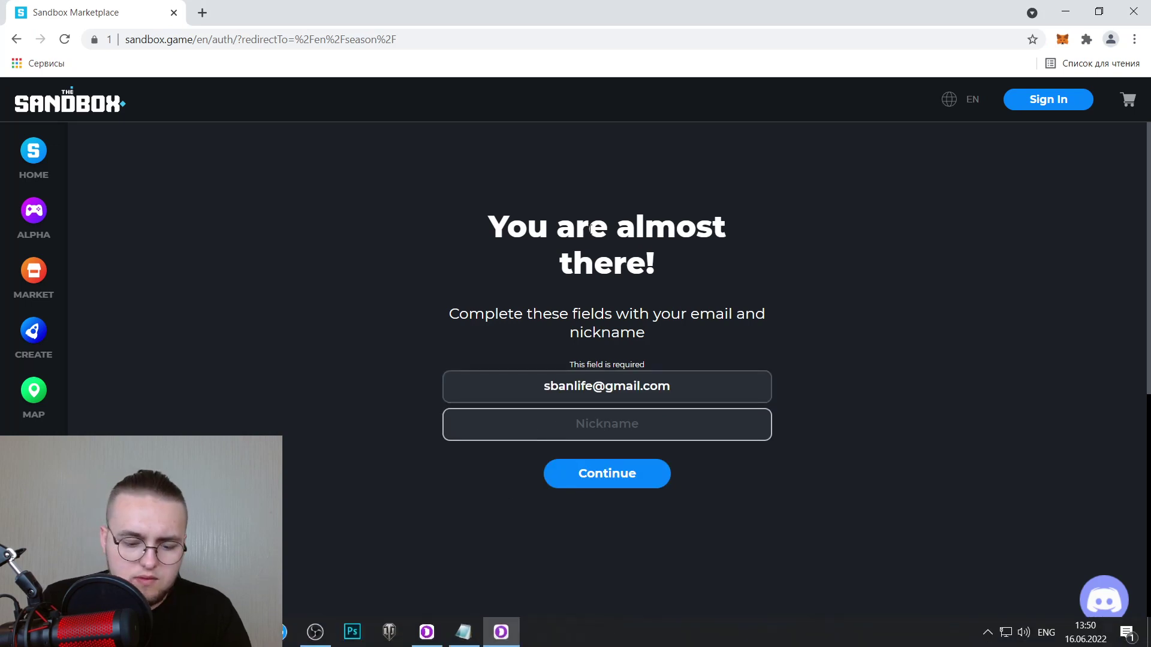
text(Ban1)
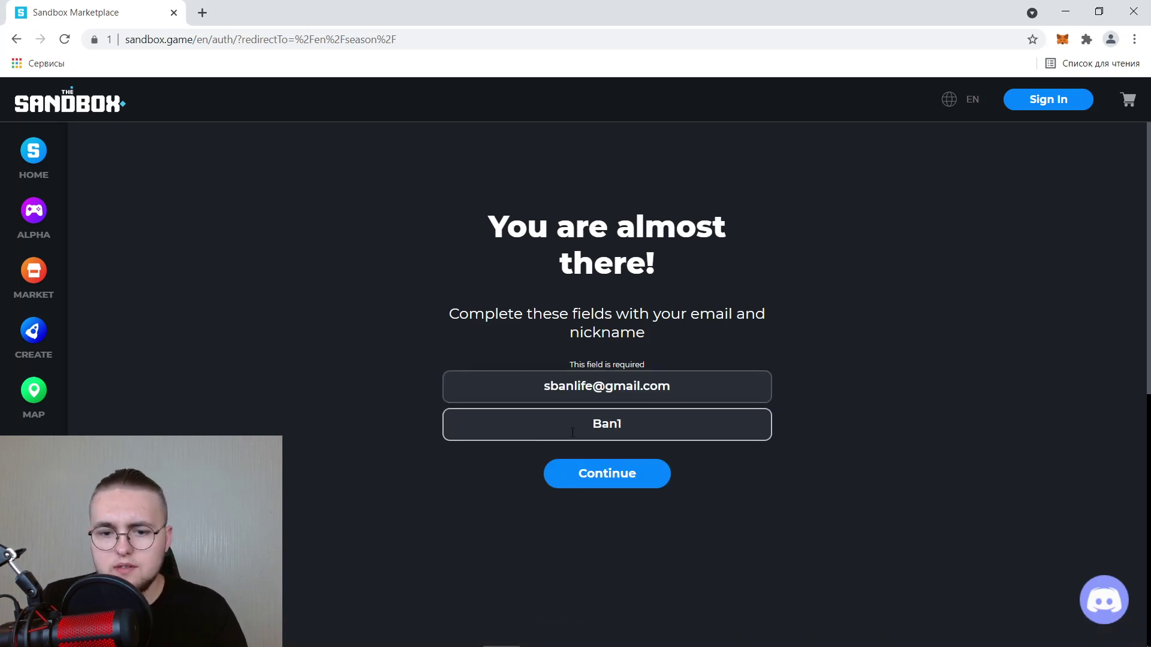
click(624, 483)
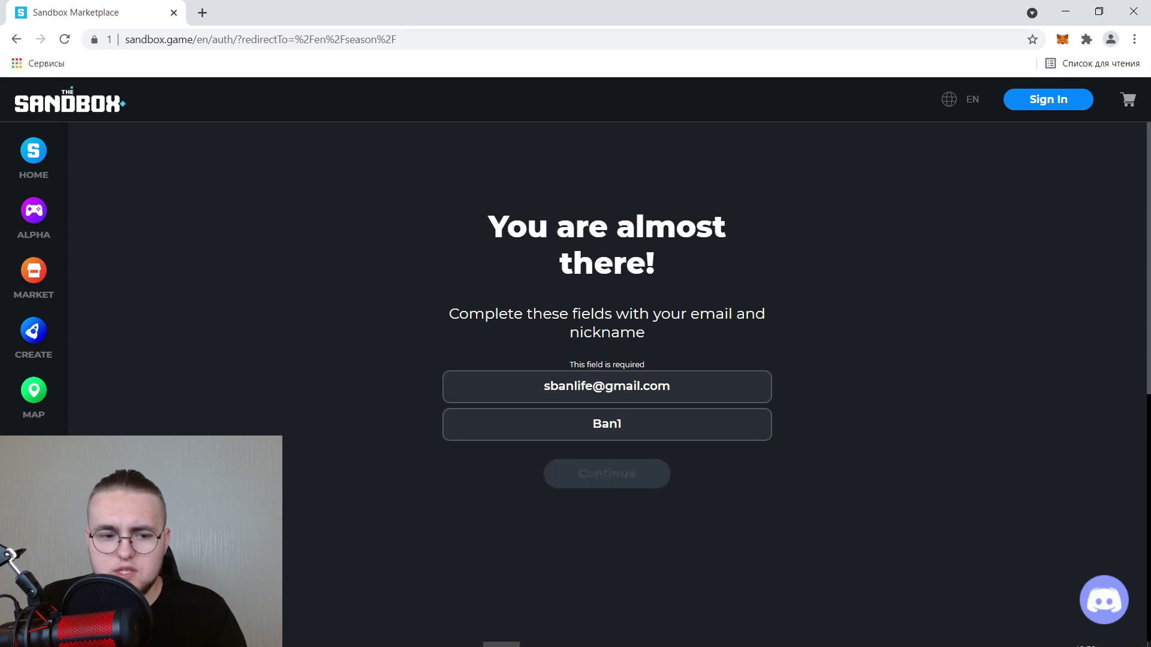
Replace the rejected nickname with 'Banlife229' and resubmit the sign-up.
click(501, 632)
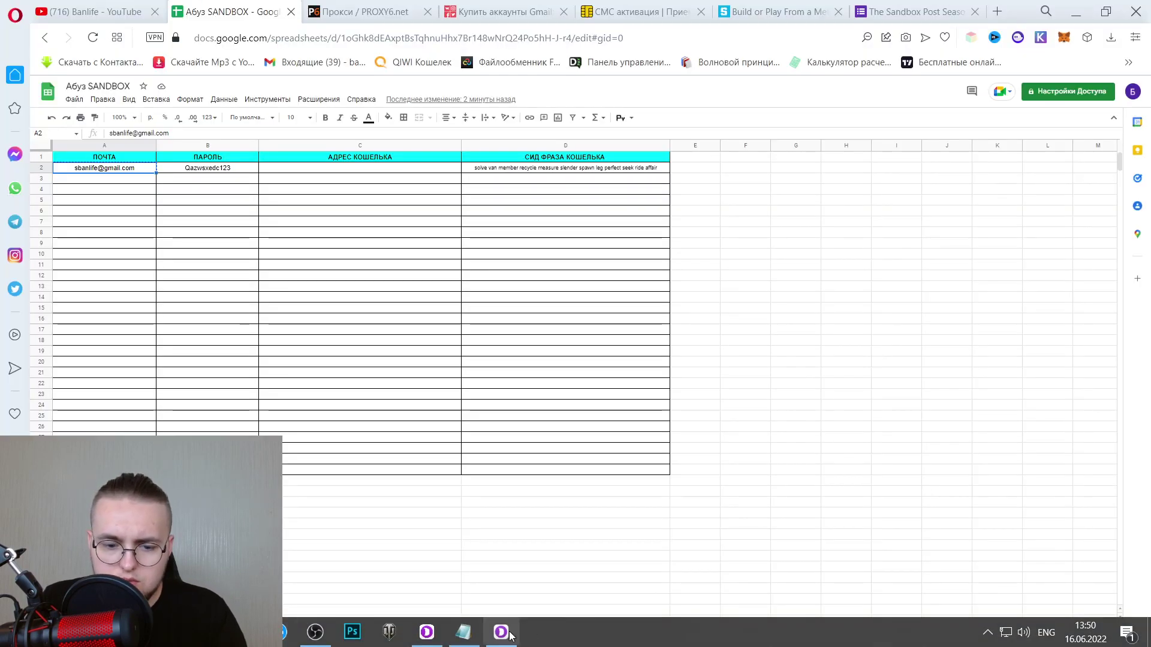
click(514, 633)
double_click(556, 418)
text(Banlife229)
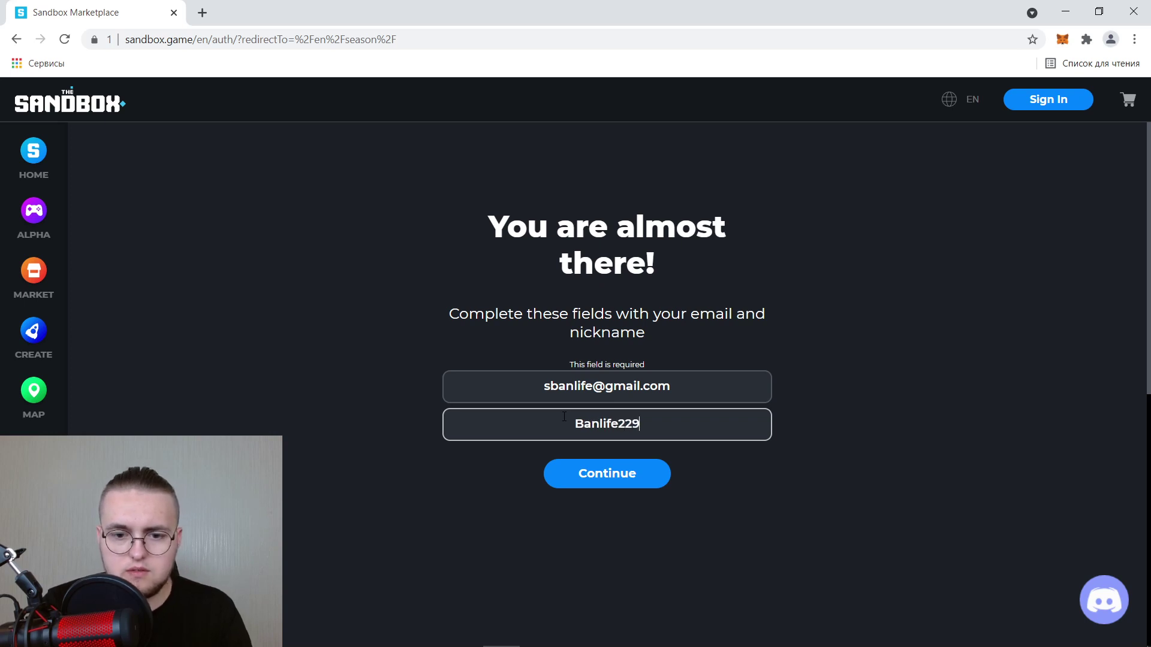
click(627, 478)
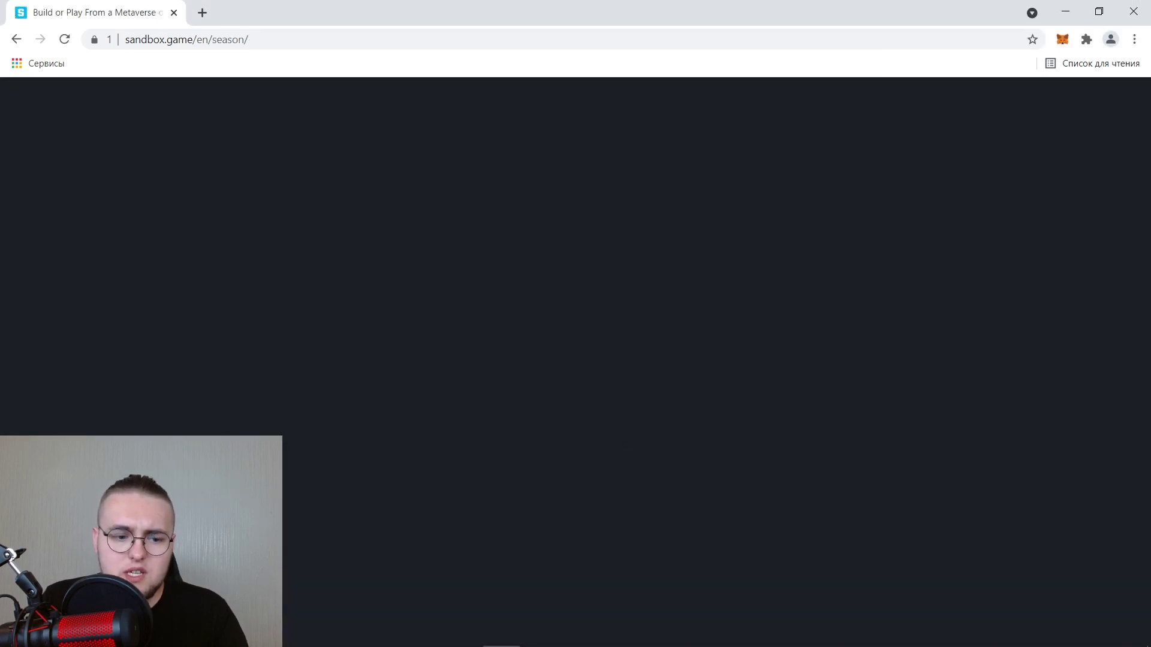
Accept the Japan residents notice, go Home, then ALPHA, and choose Download Alpha.
click(501, 633)
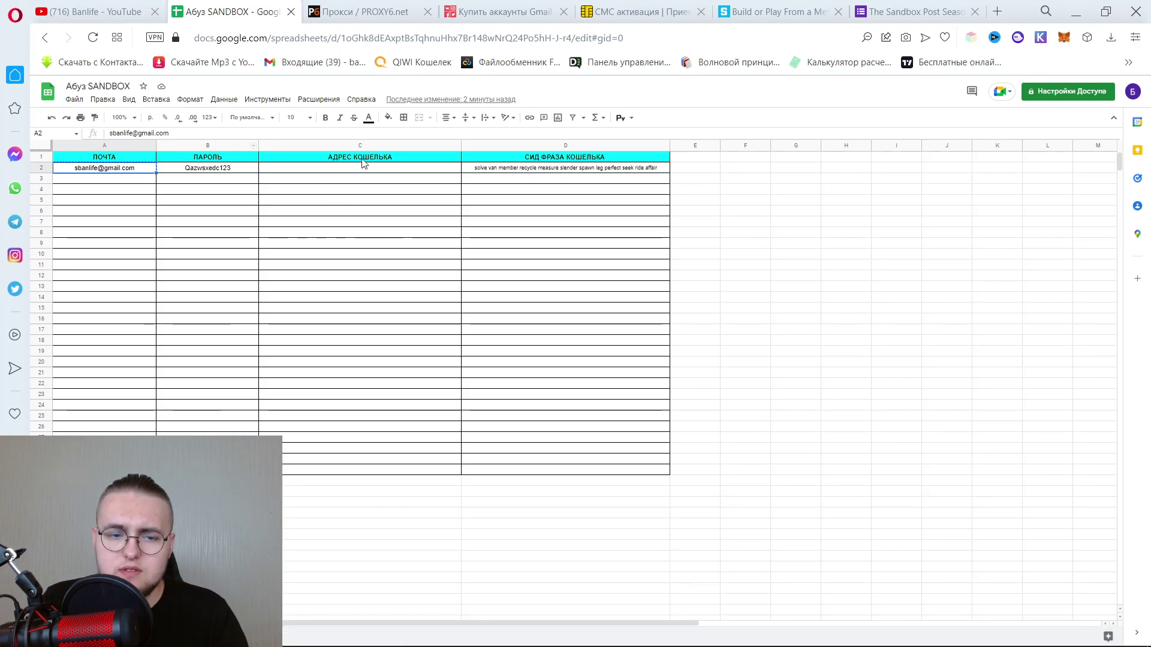
click(1076, 11)
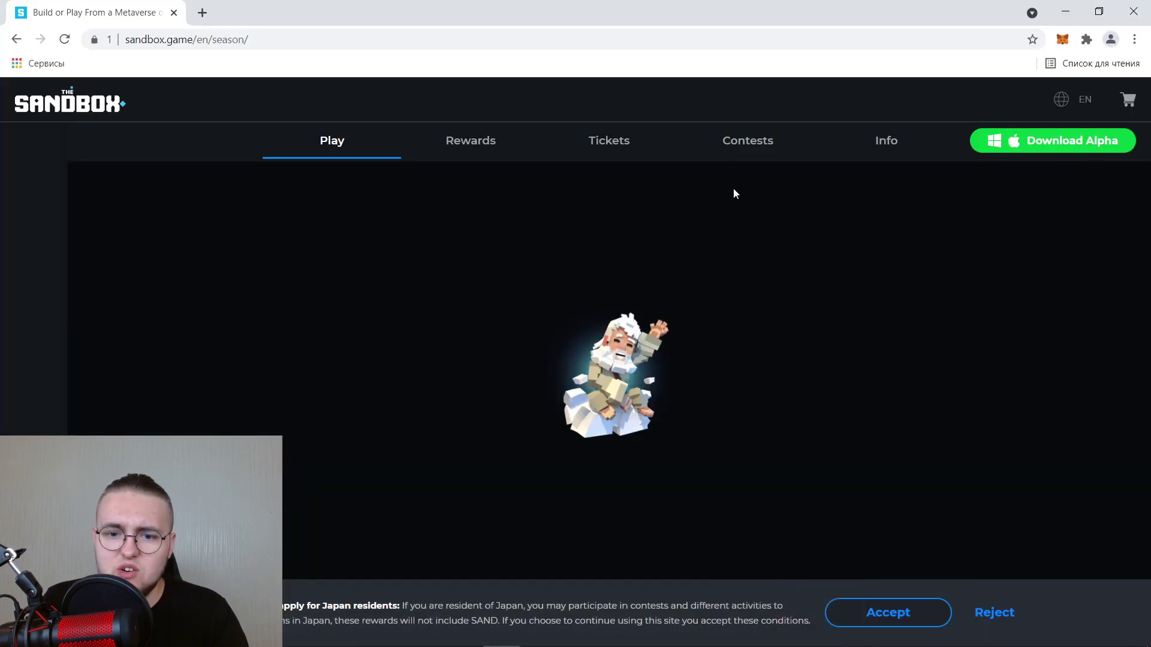
click(920, 615)
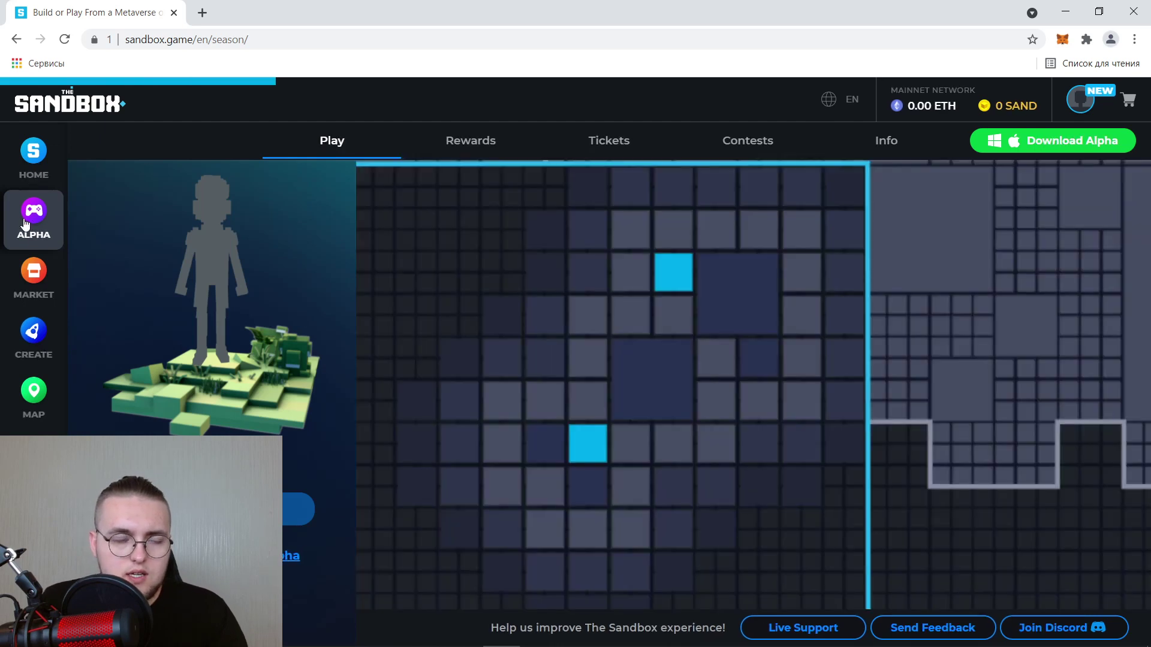
click(49, 159)
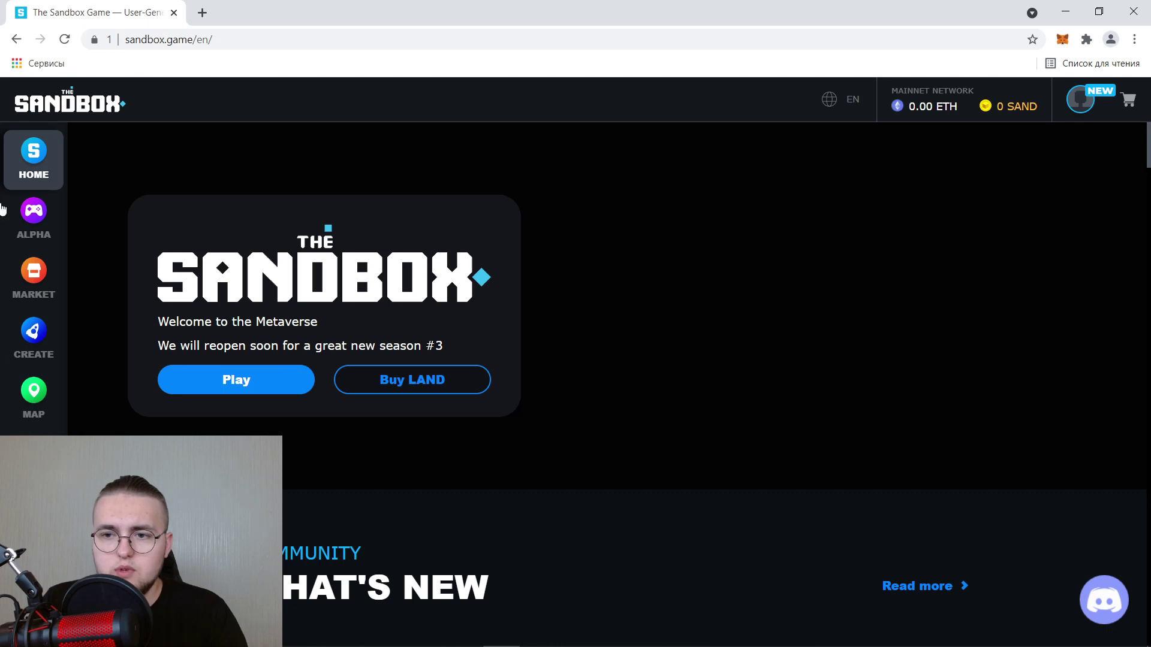
click(33, 216)
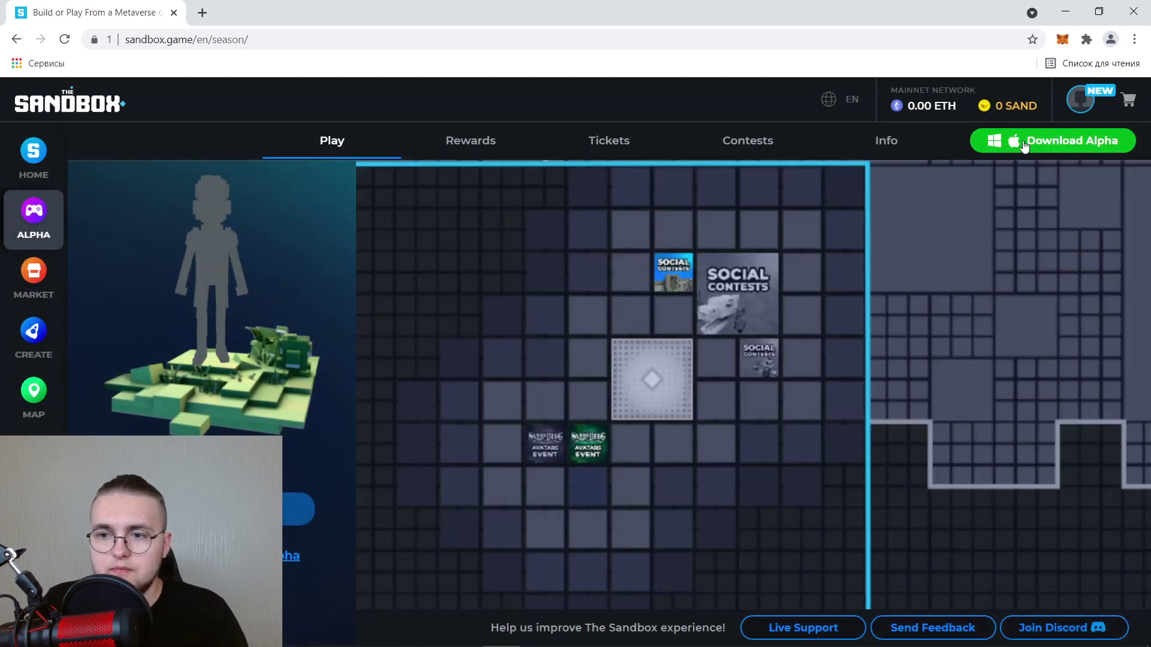
click(1007, 151)
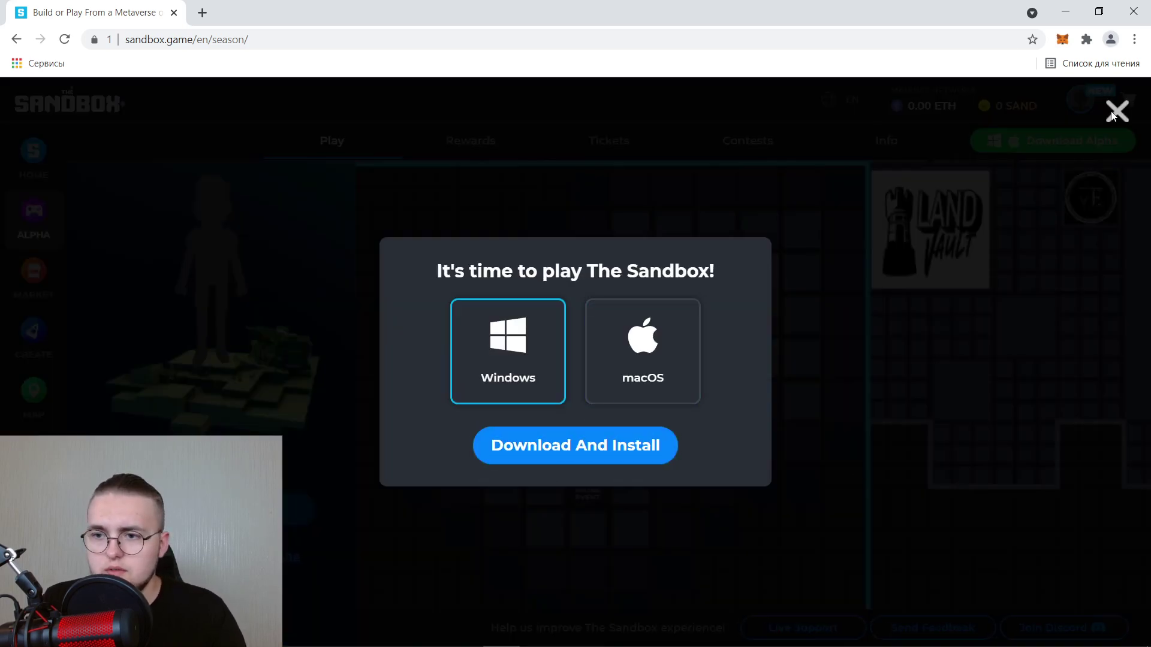
Close the Sandbox download dialog and minimize the browser.
click(1116, 111)
click(1065, 12)
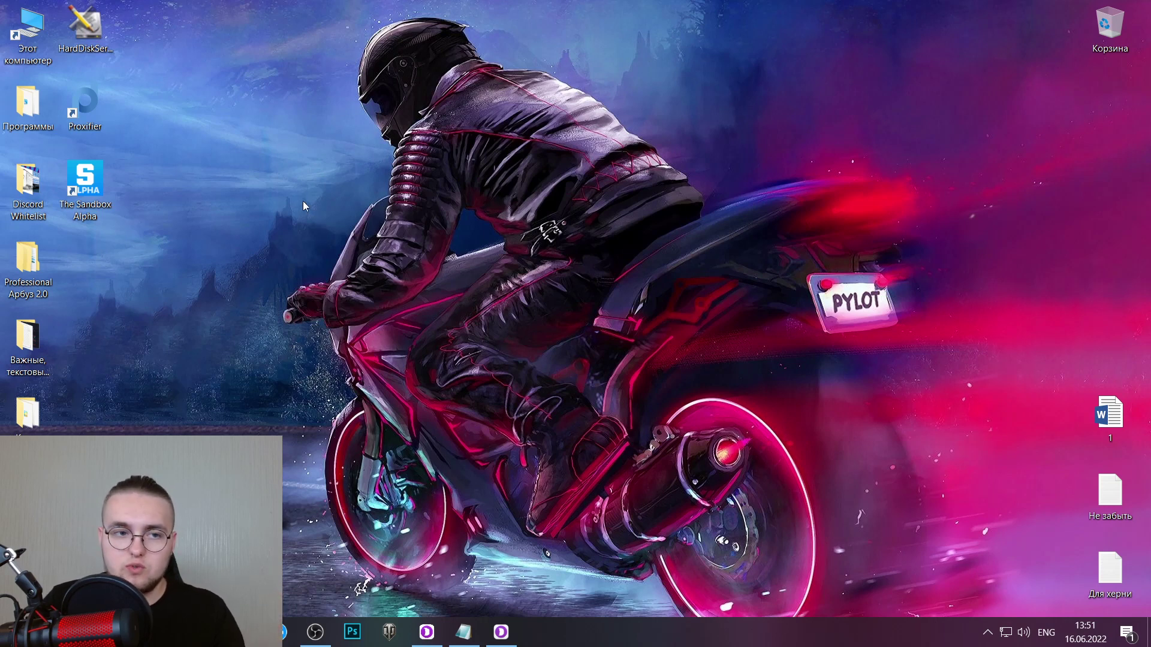
double_click(26, 32)
double_click(778, 220)
click(168, 49)
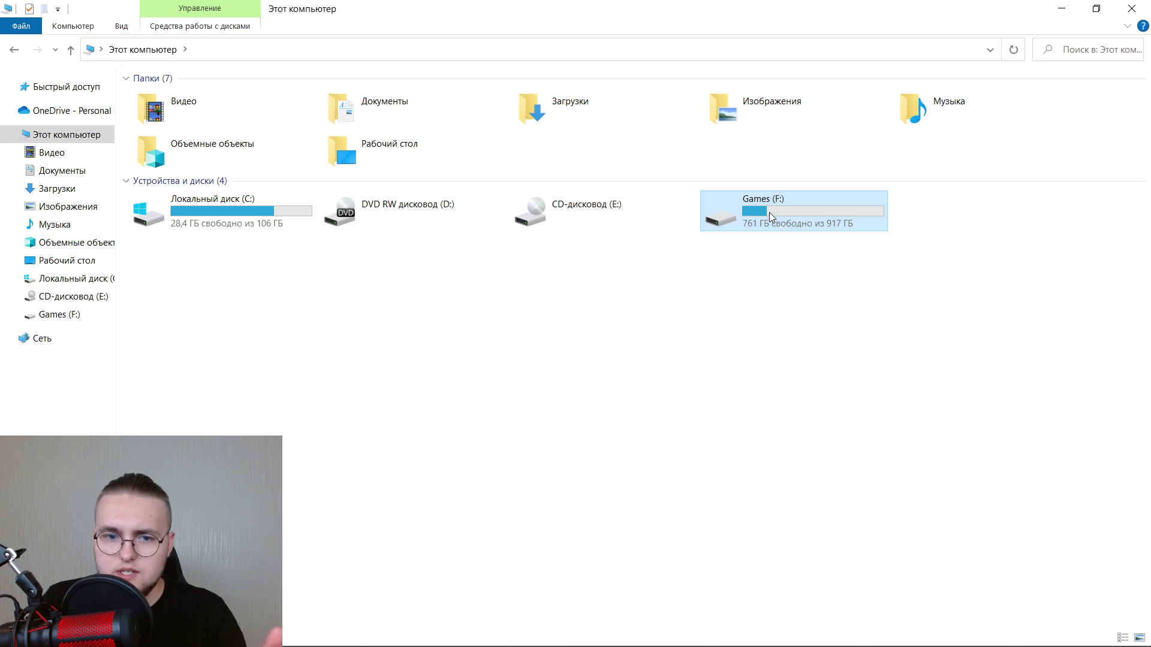
double_click(245, 211)
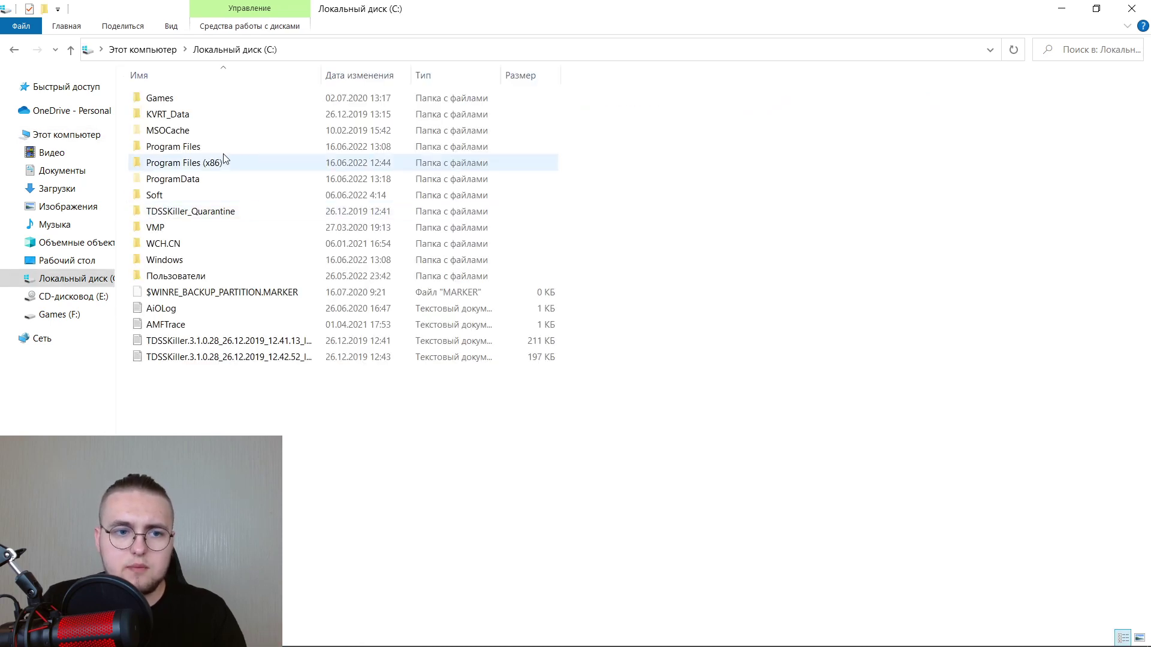
click(143, 50)
double_click(840, 216)
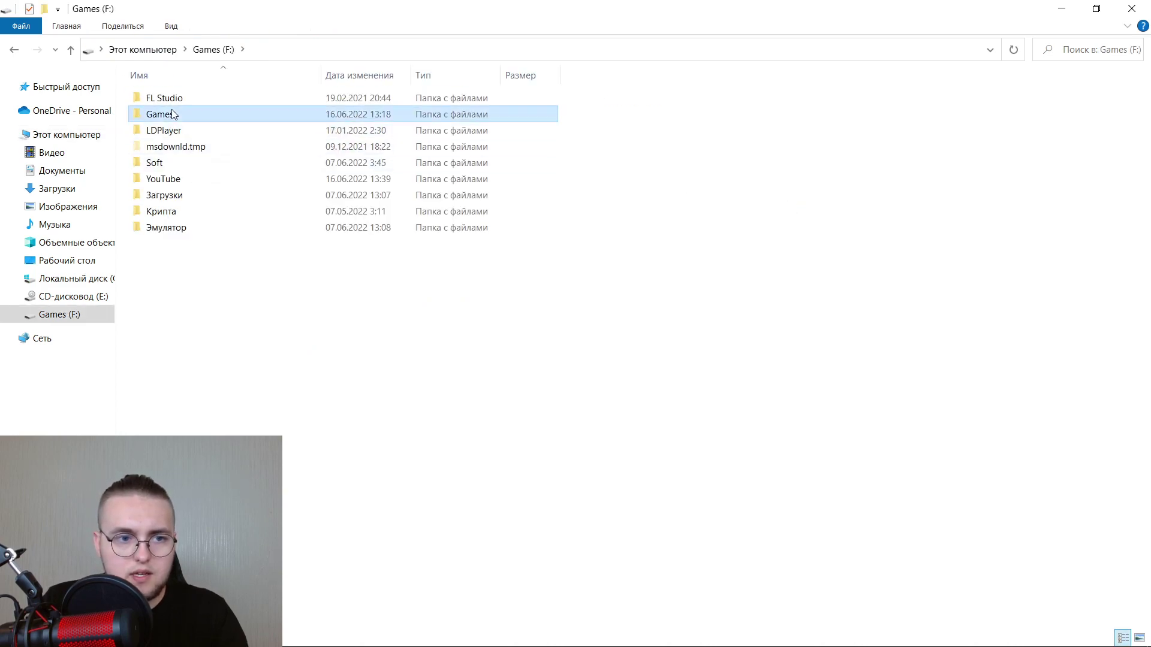
double_click(172, 114)
double_click(179, 99)
double_click(178, 99)
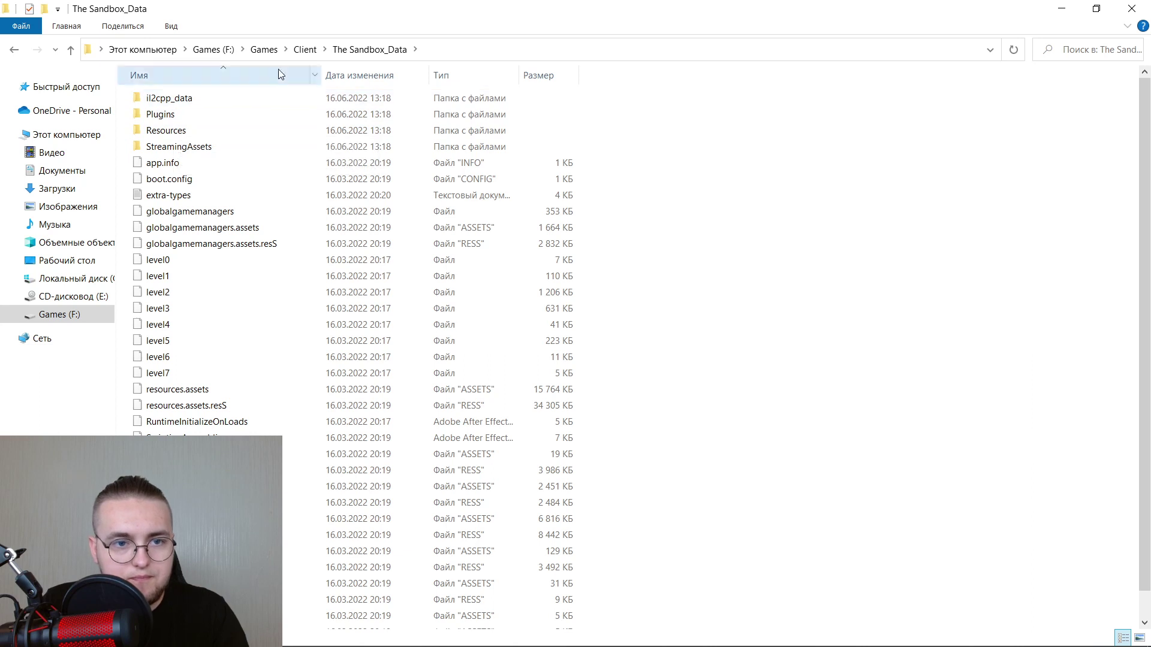
double_click(185, 115)
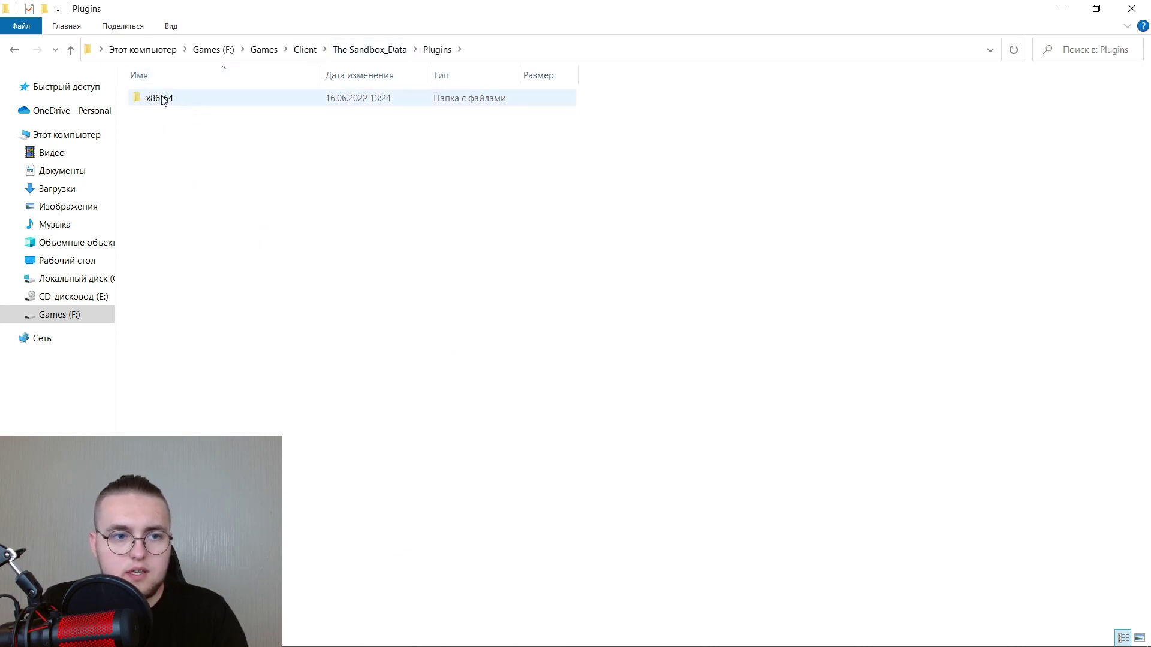
double_click(167, 101)
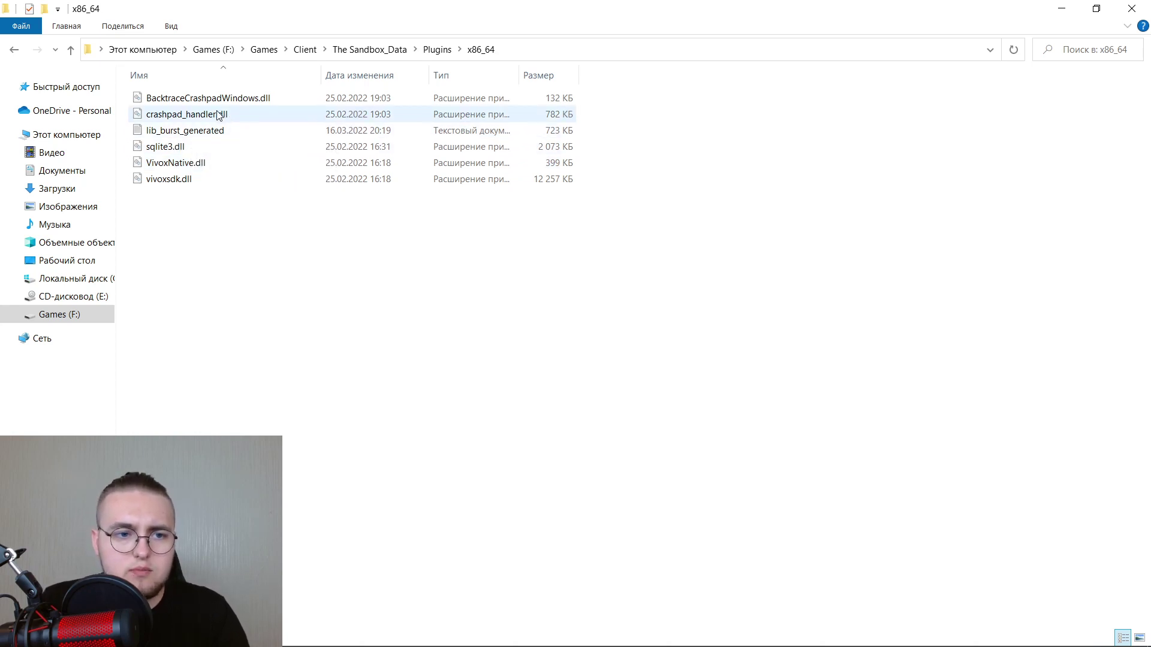
click(233, 133)
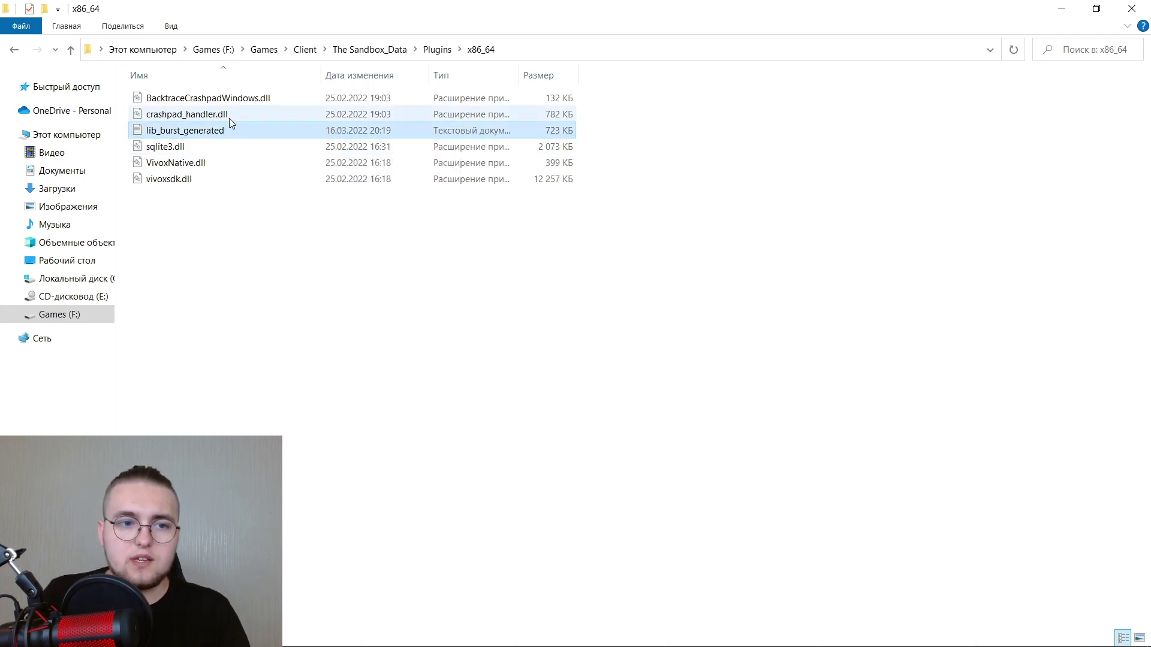
click(1132, 8)
right_click(253, 188)
click(315, 256)
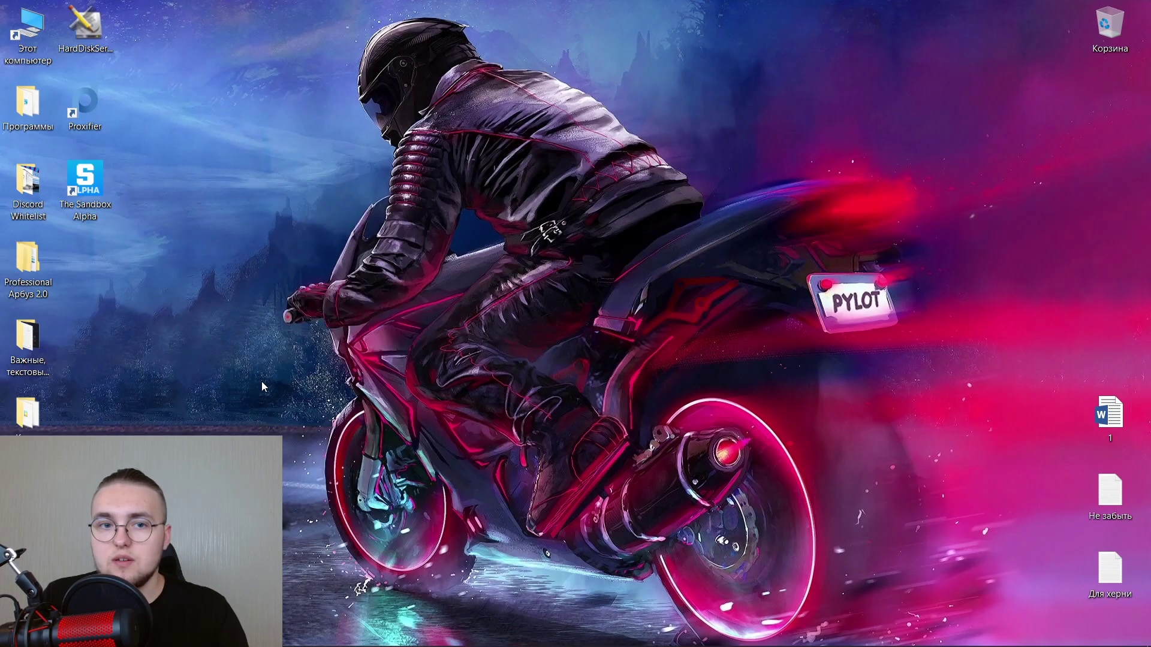
Copy the MetaMask wallet address into spreadsheet cell C2, pasting values only.
key(alt+Tab)
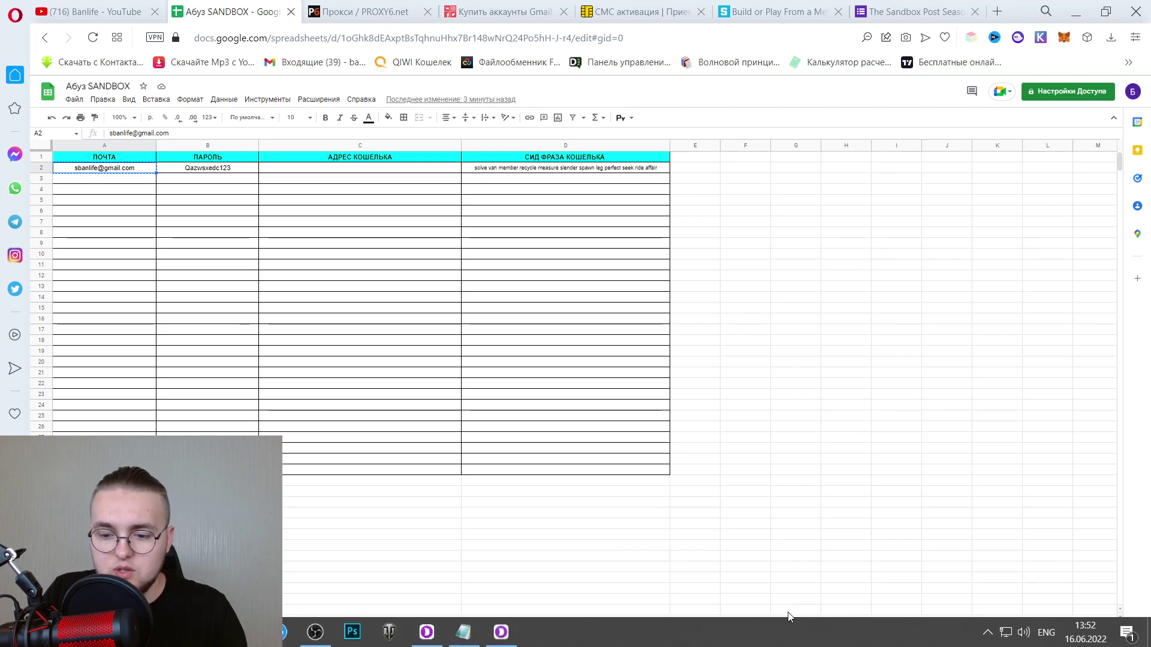
click(501, 632)
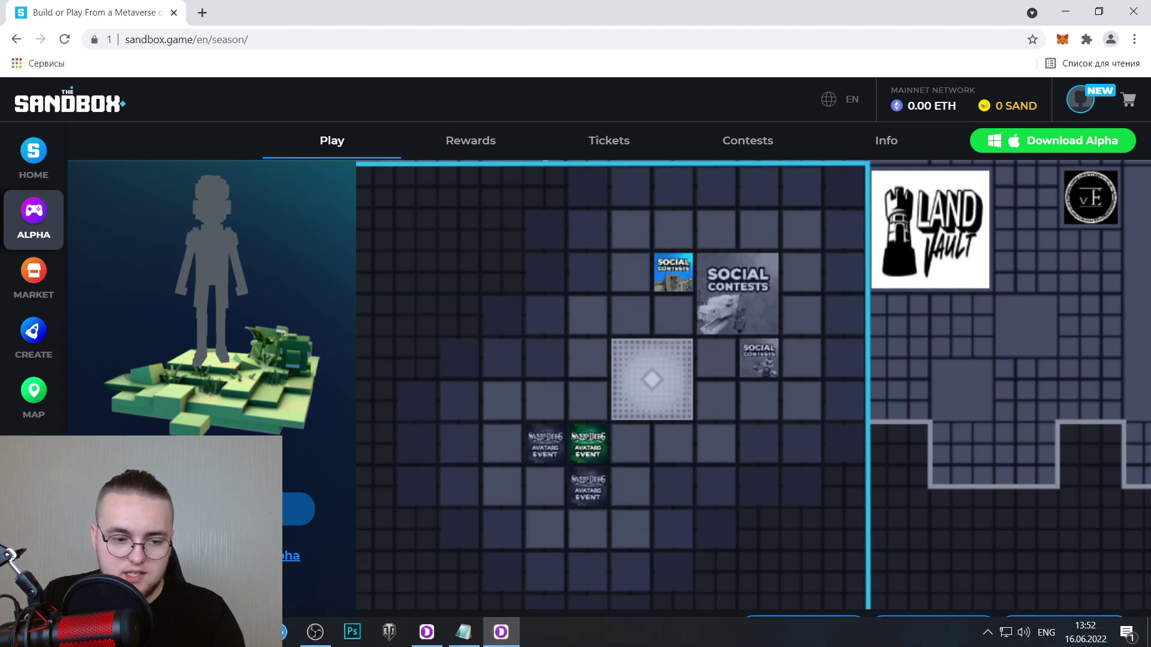
click(459, 633)
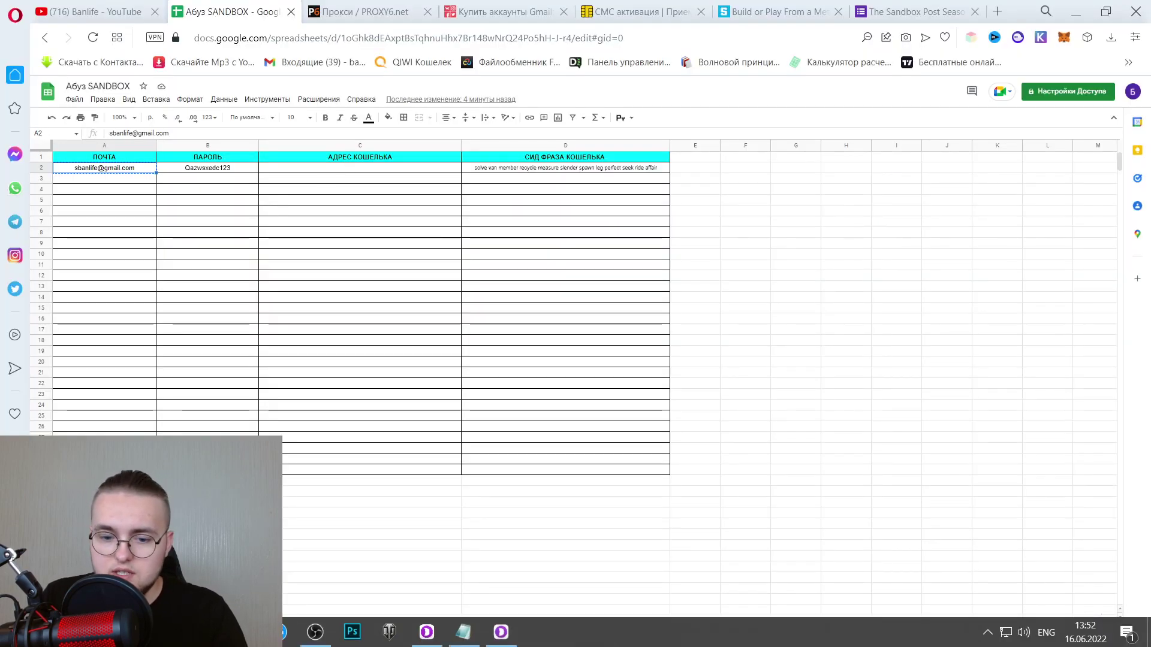
click(501, 632)
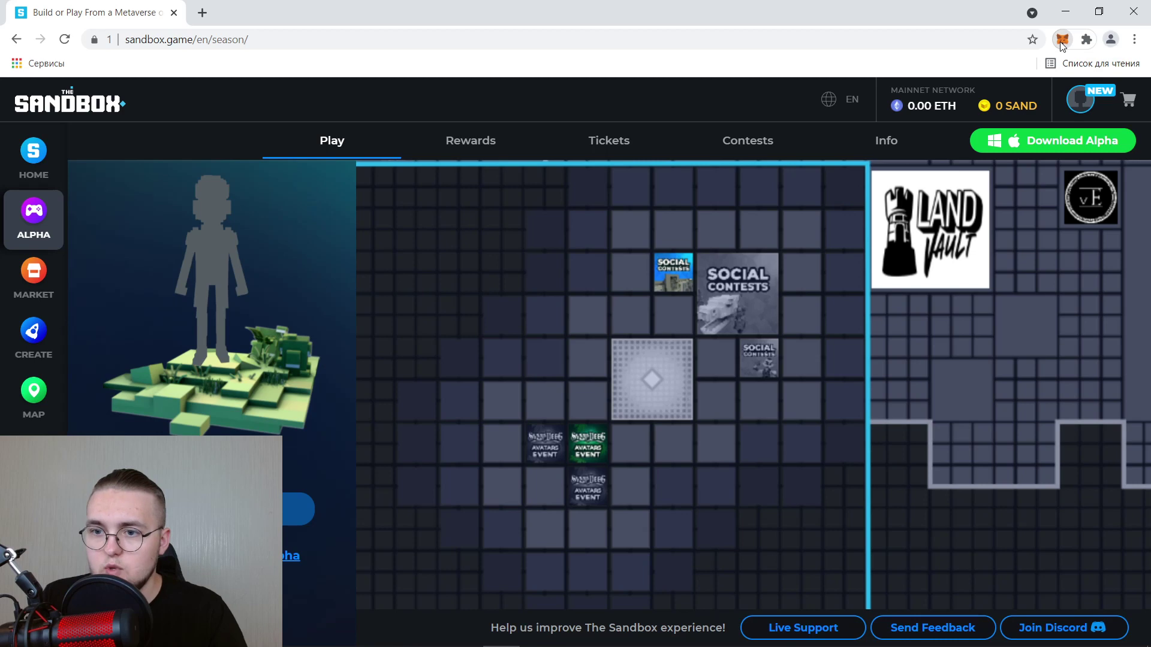
click(1062, 39)
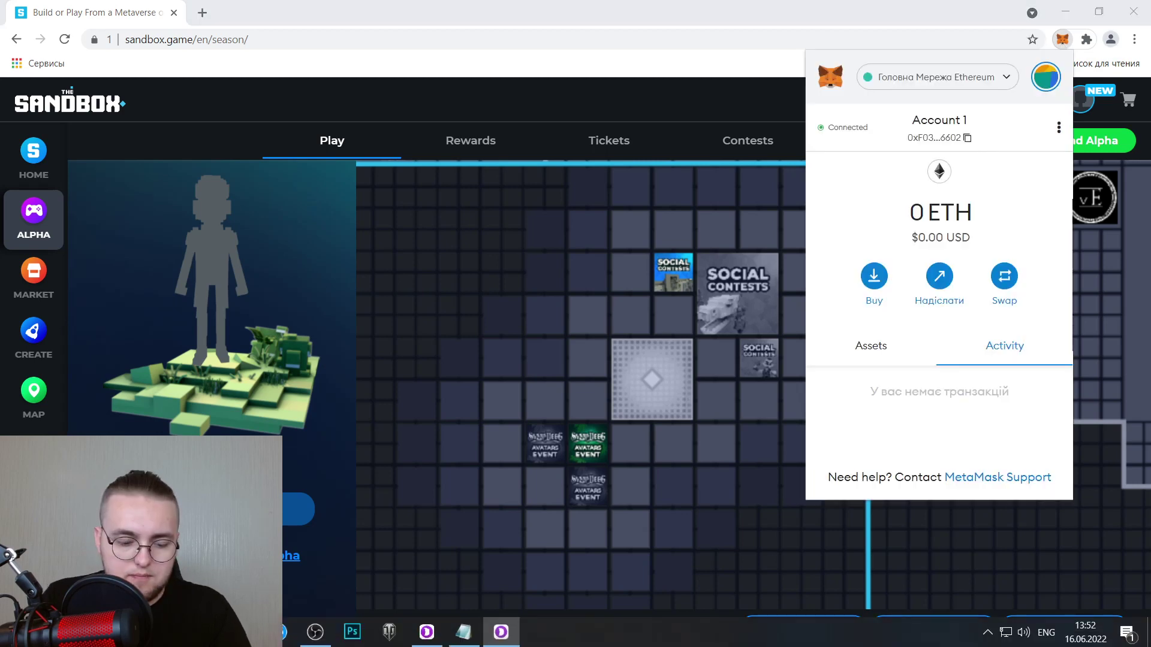
click(459, 632)
text(0xF03024C22Ff63EE5a8c7a33Dc96DCab3929F6602)
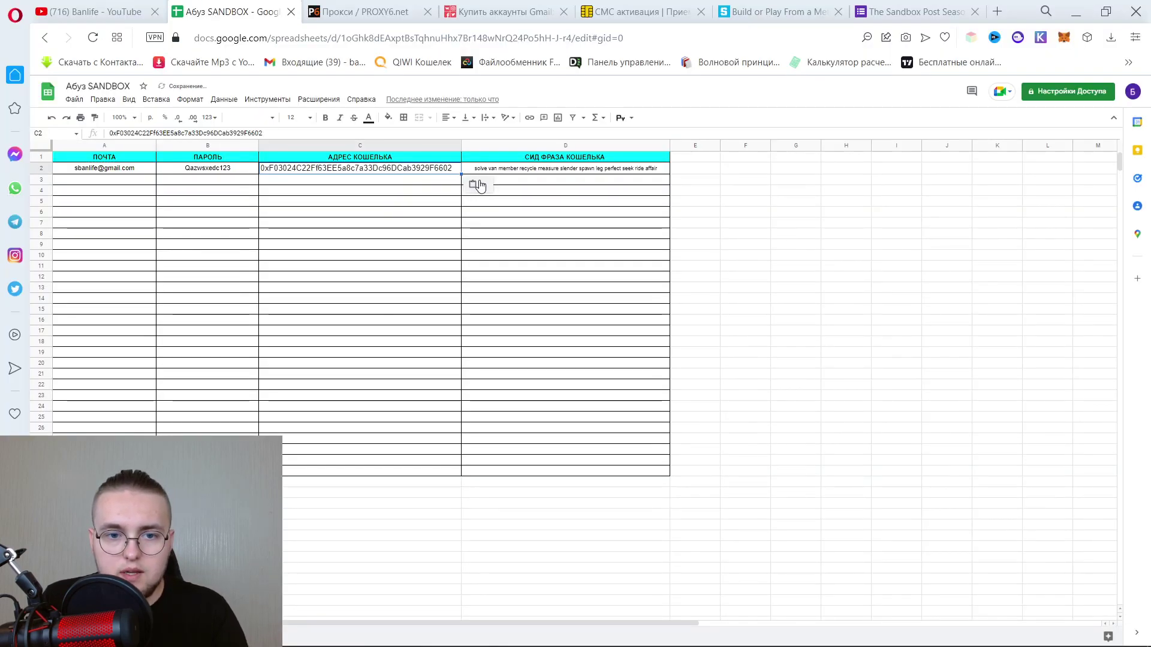
click(477, 185)
click(505, 204)
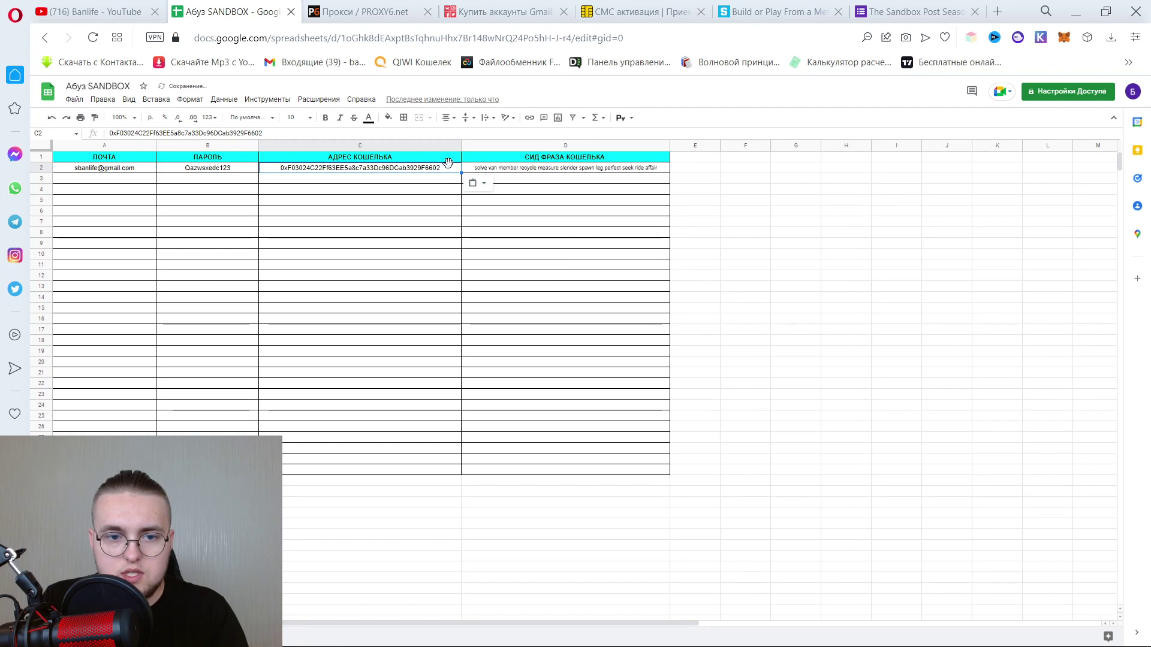
click(818, 244)
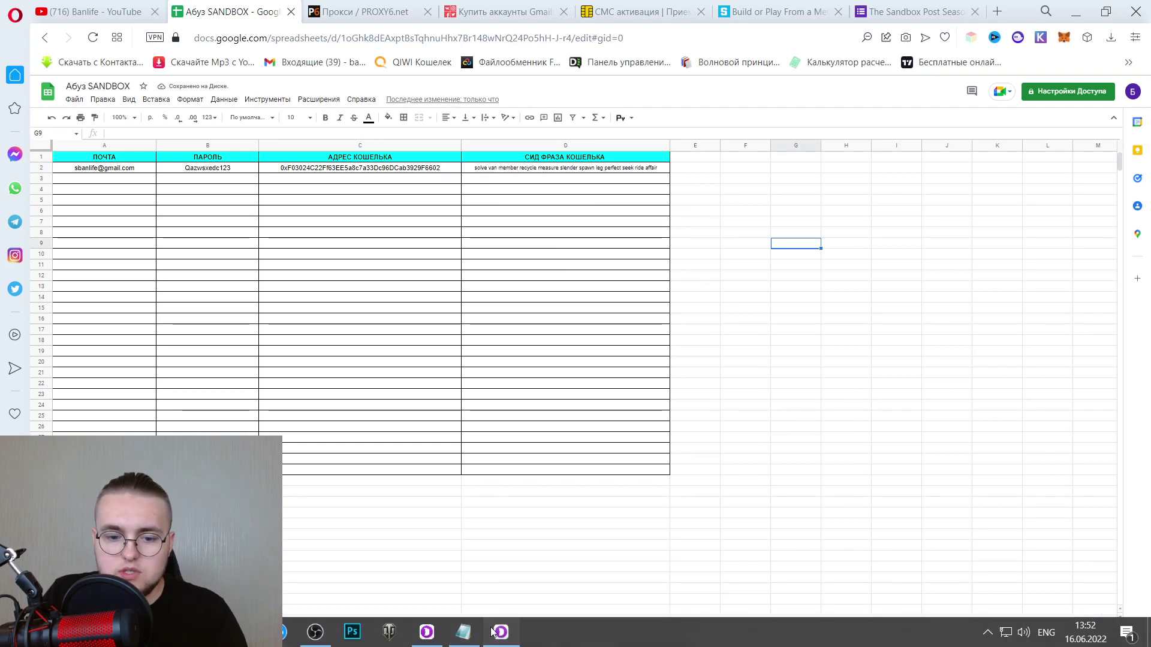
Minimize the Sandbox browser and bring the Dolphin Anty profile list forward.
click(502, 633)
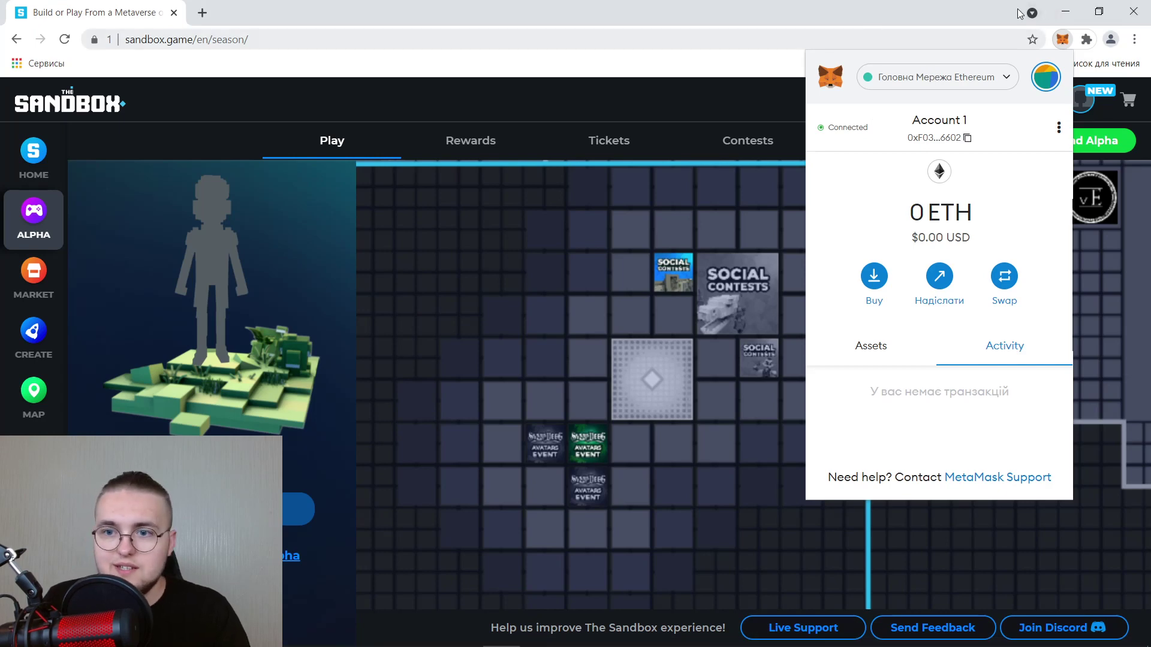
click(1079, 12)
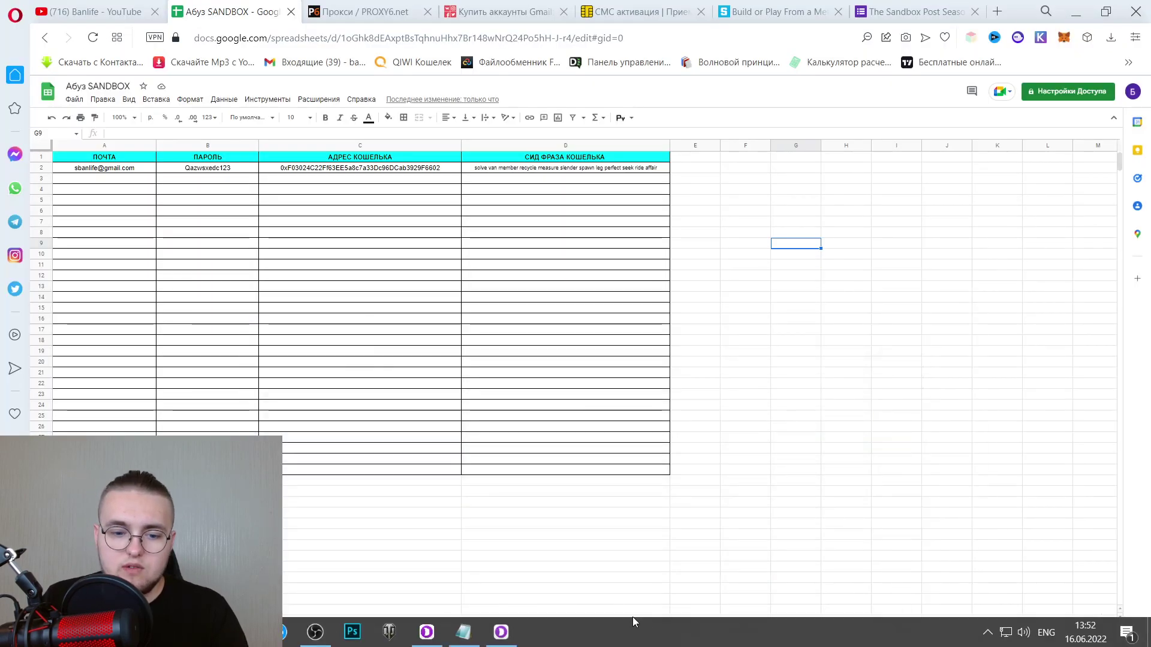
click(427, 640)
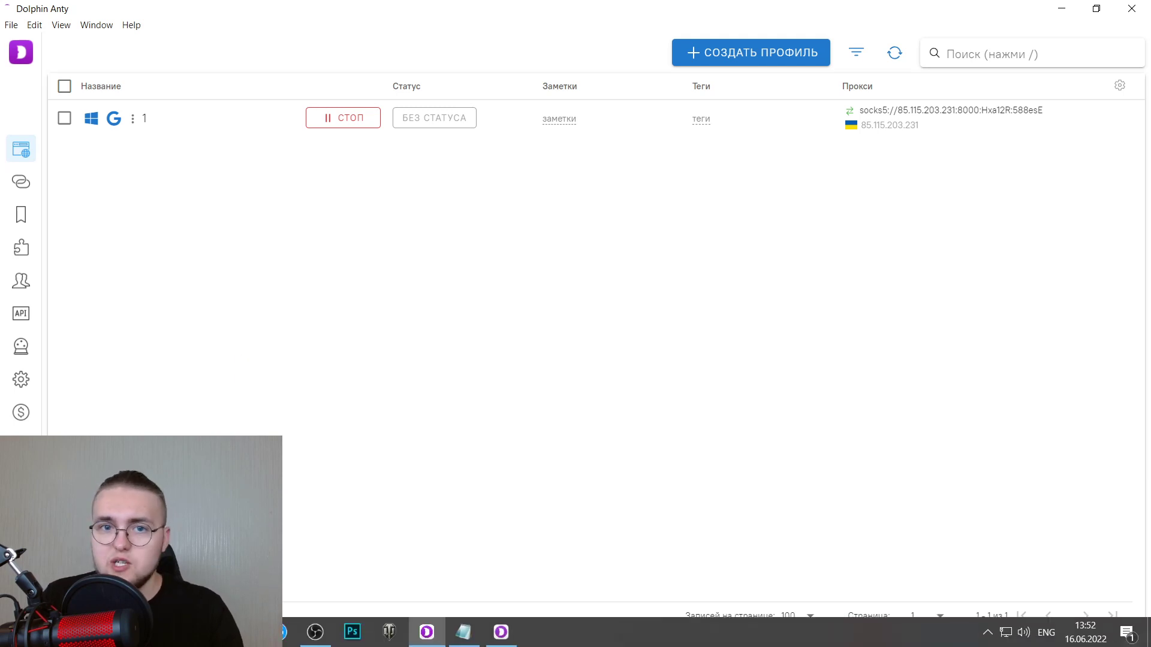
Check the Notepad checklist, then switch to the Sandbox feedback form tab in Opera.
key(alt+Tab)
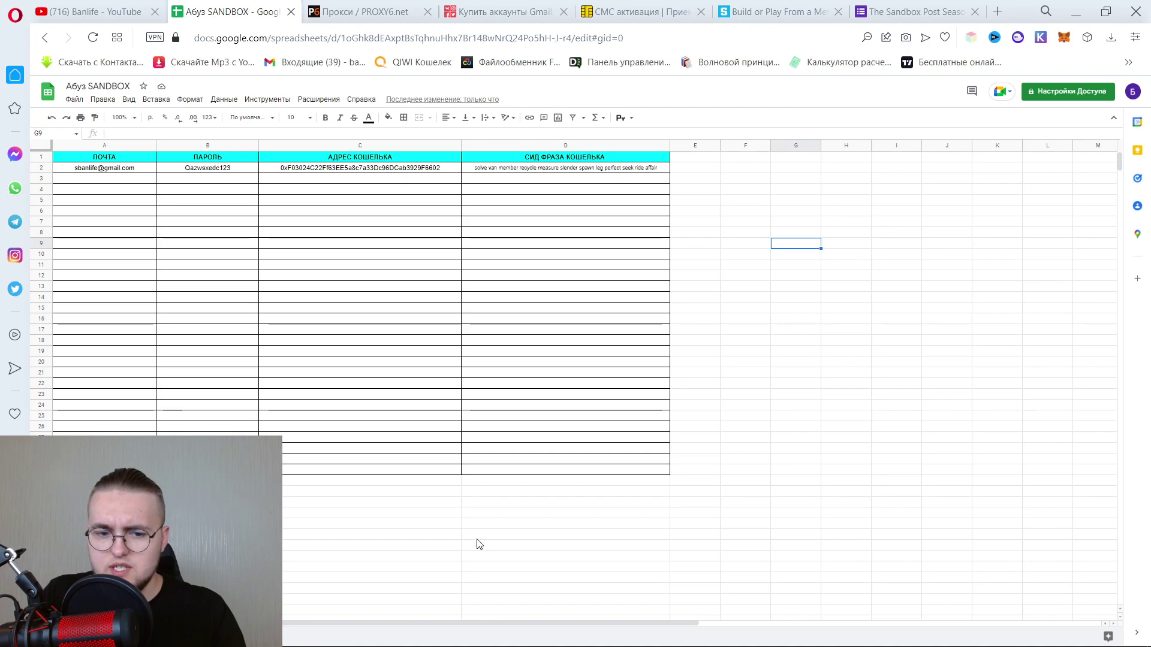
mouse_move(510, 645)
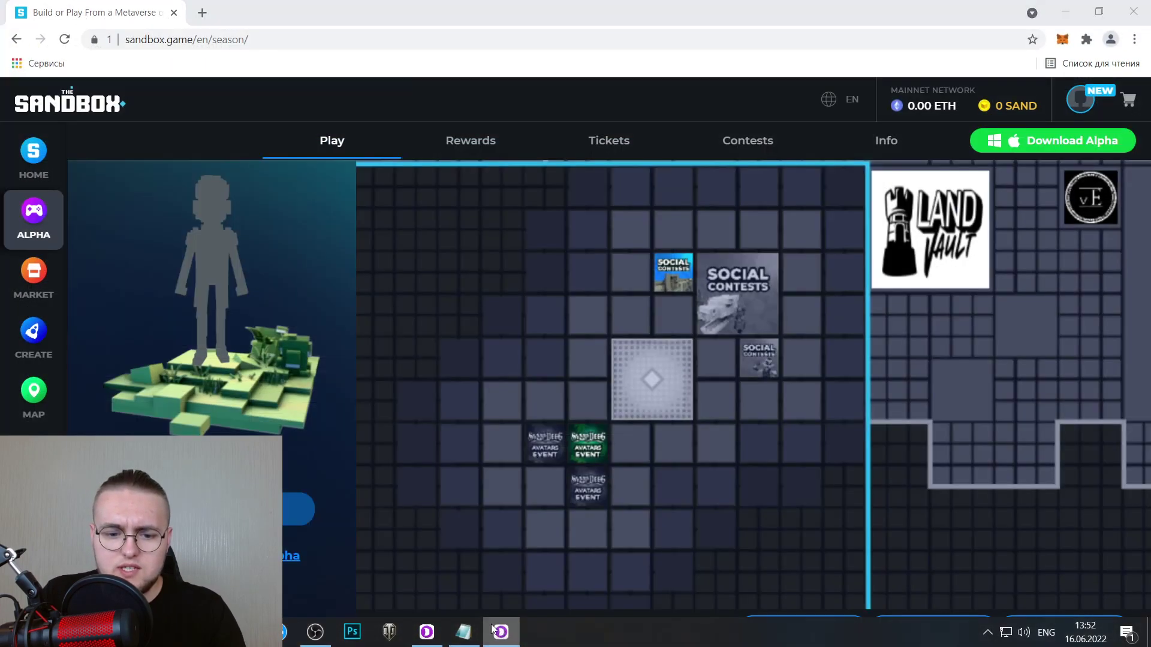
click(463, 632)
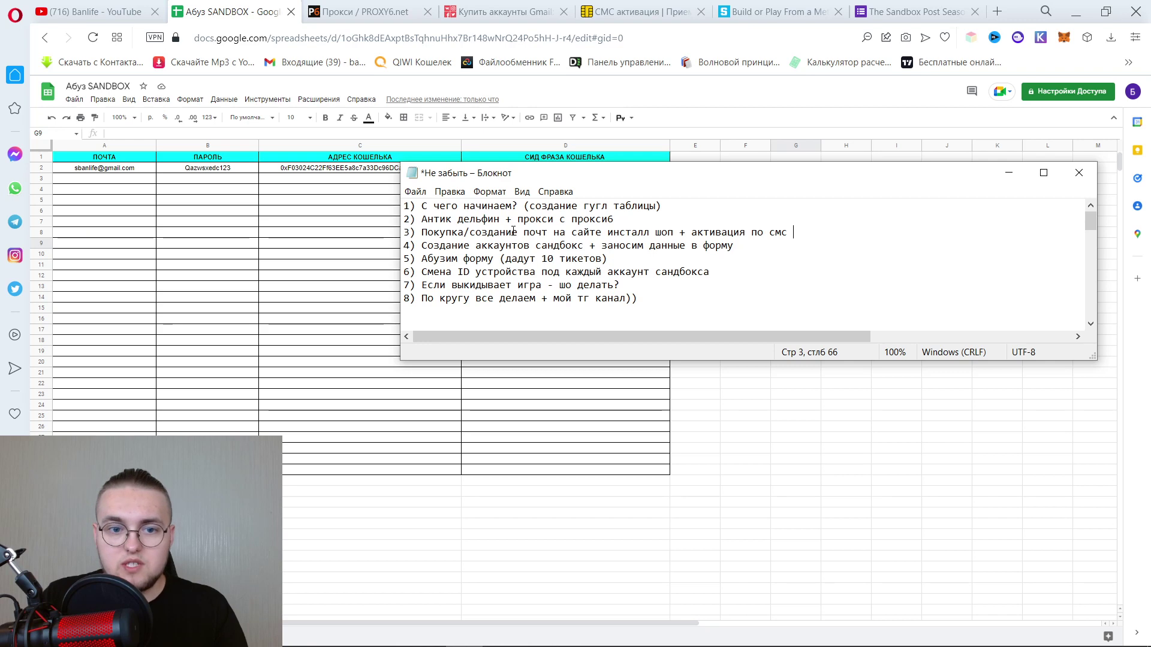
click(1008, 173)
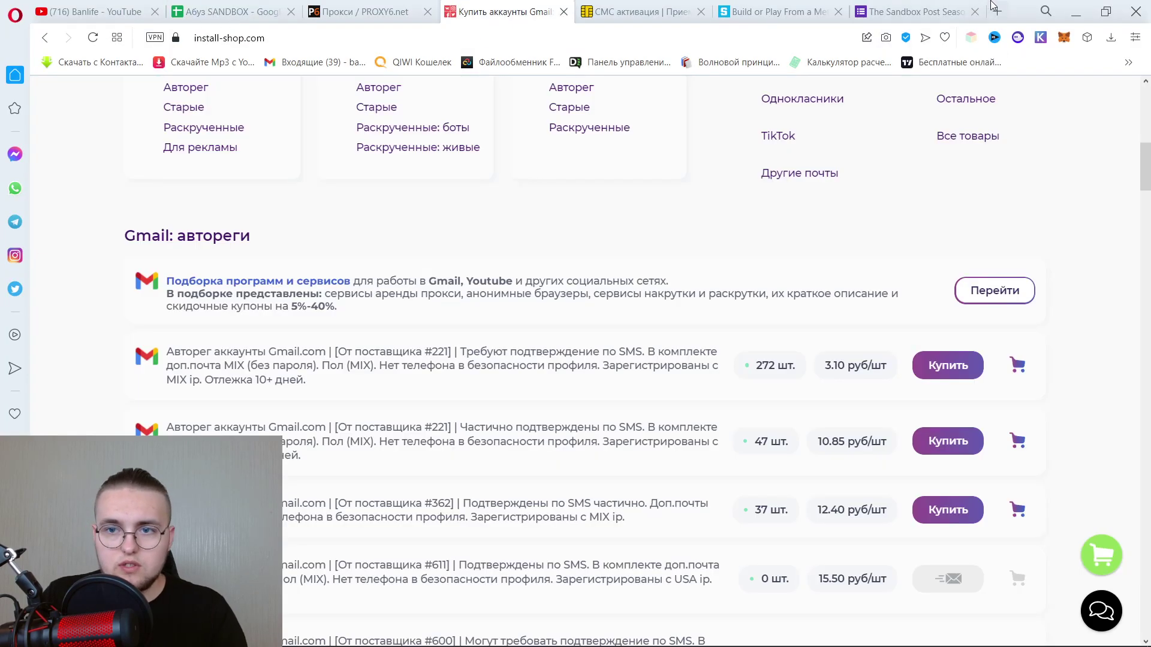
click(917, 11)
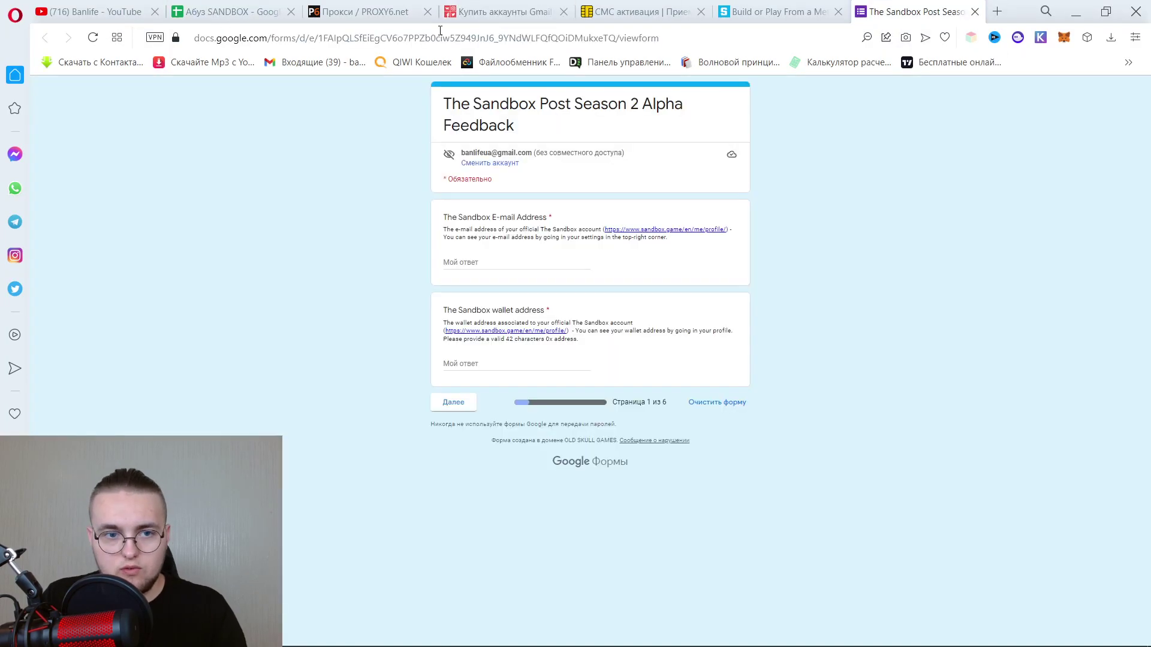
Copy the feedback form's URL and load it in a new profile browser tab.
click(434, 35)
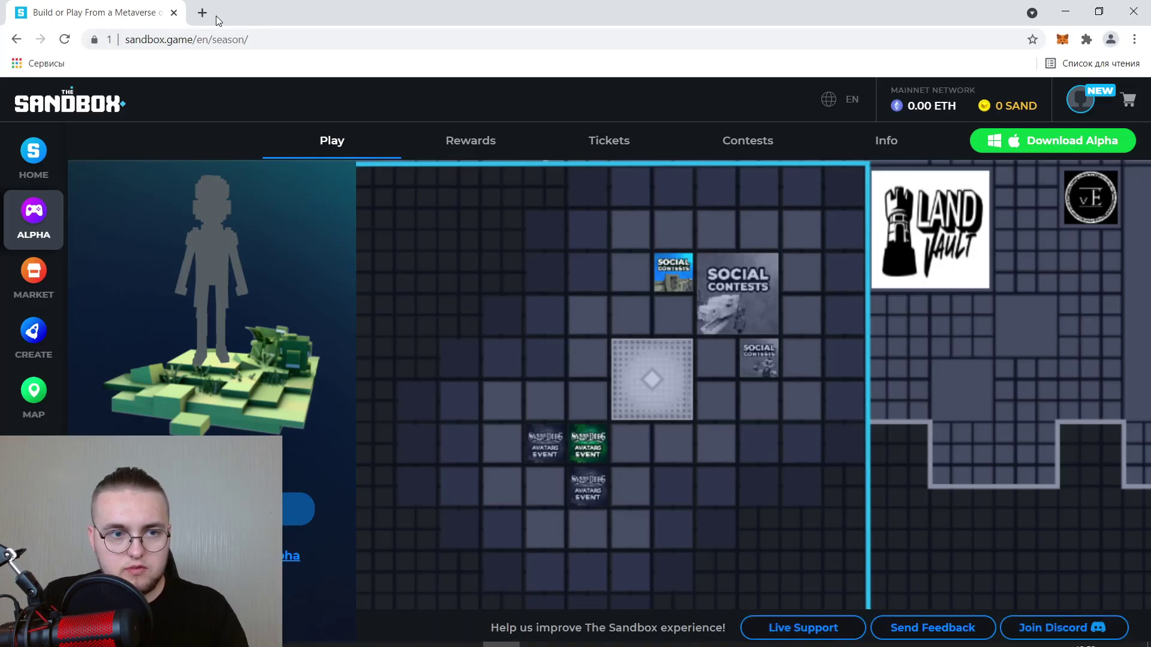
click(202, 13)
text(https://docs.google.com/forms/d/e/1FAIpQLSfEiEgCV6o7PPZb0ciw5Z949JnJ6_9YNdWLFQfQOiDMukxeTQ/viewform)
key(Return)
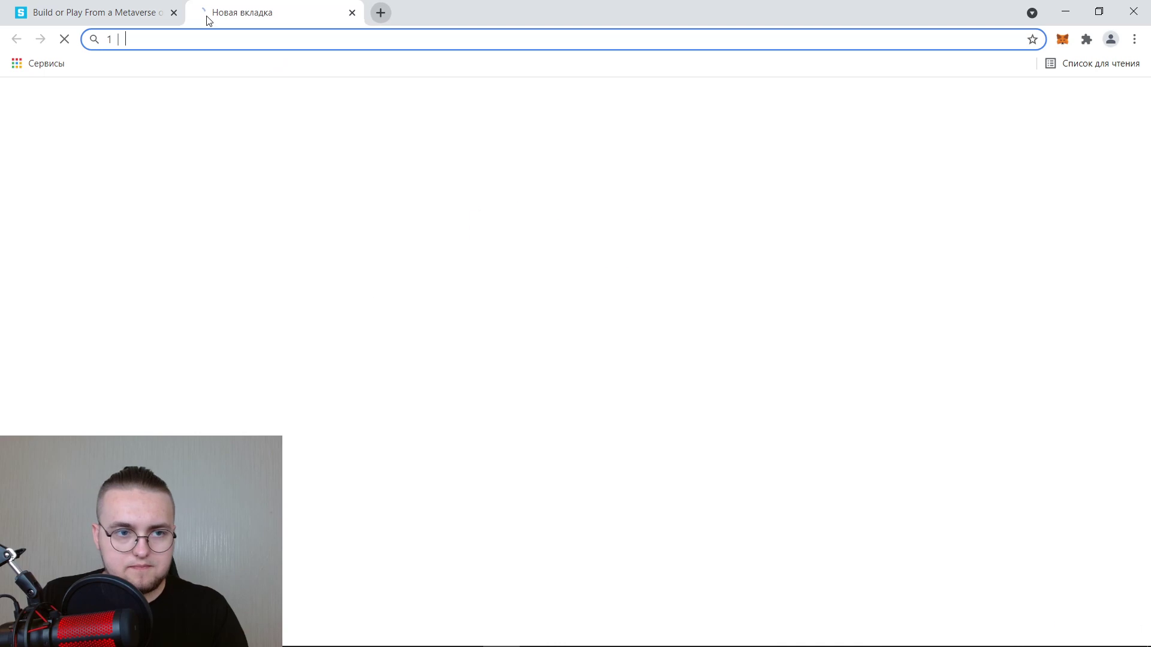
Sign in to Google with the account's e-mail and decline saving the password.
click(664, 428)
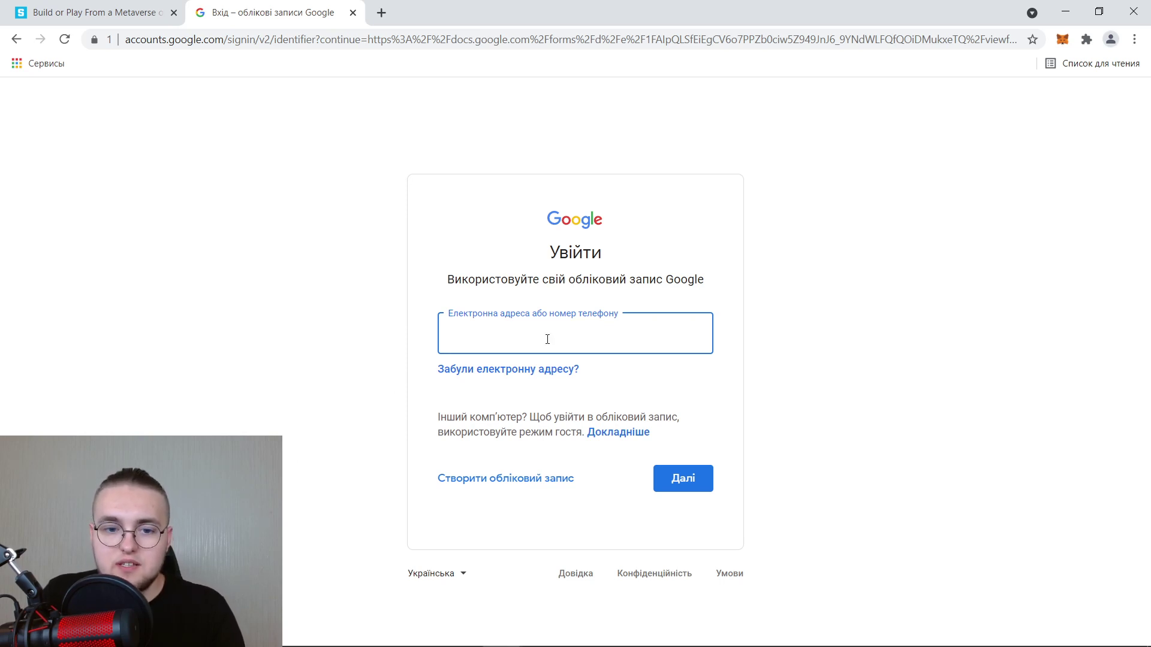
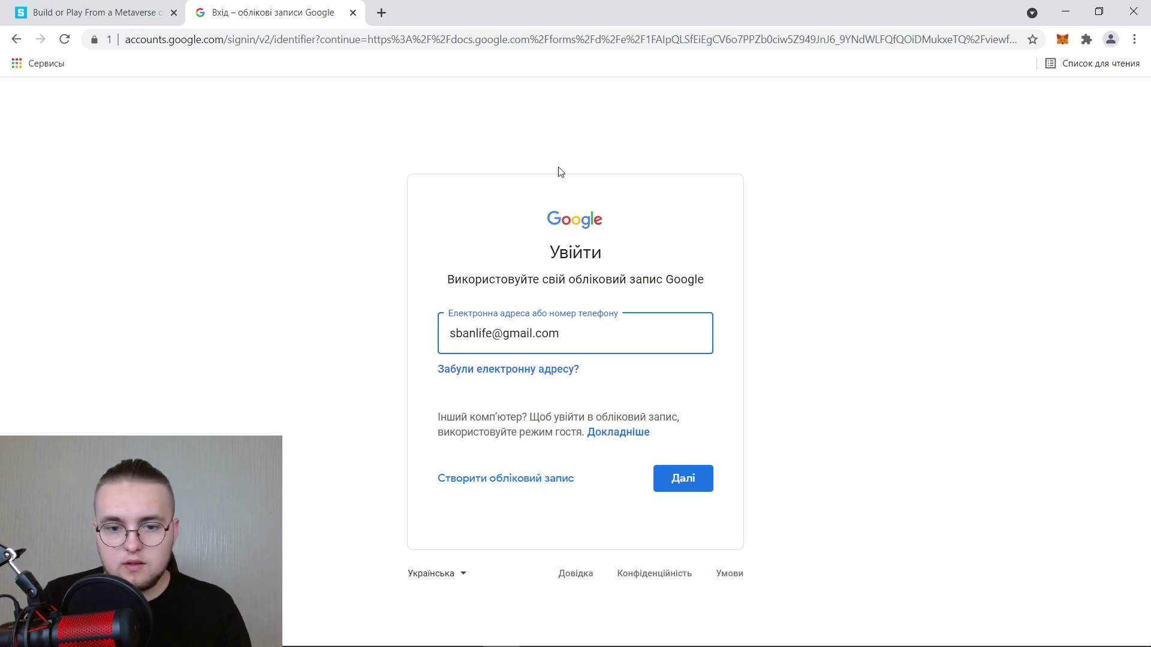
key(Return)
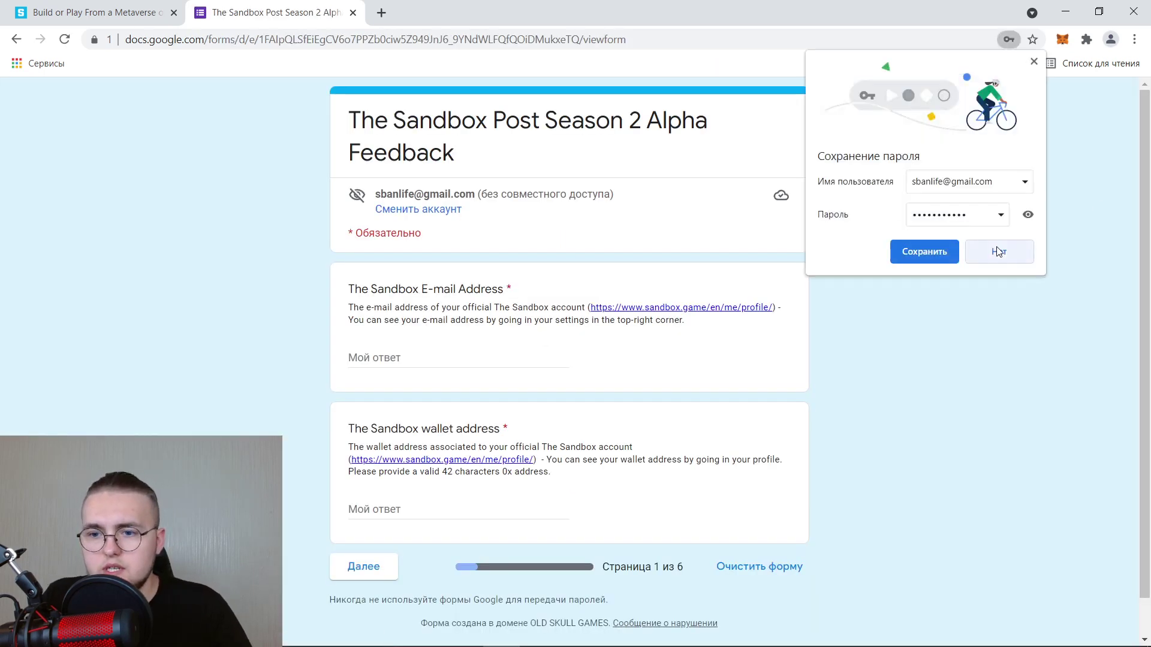
click(998, 252)
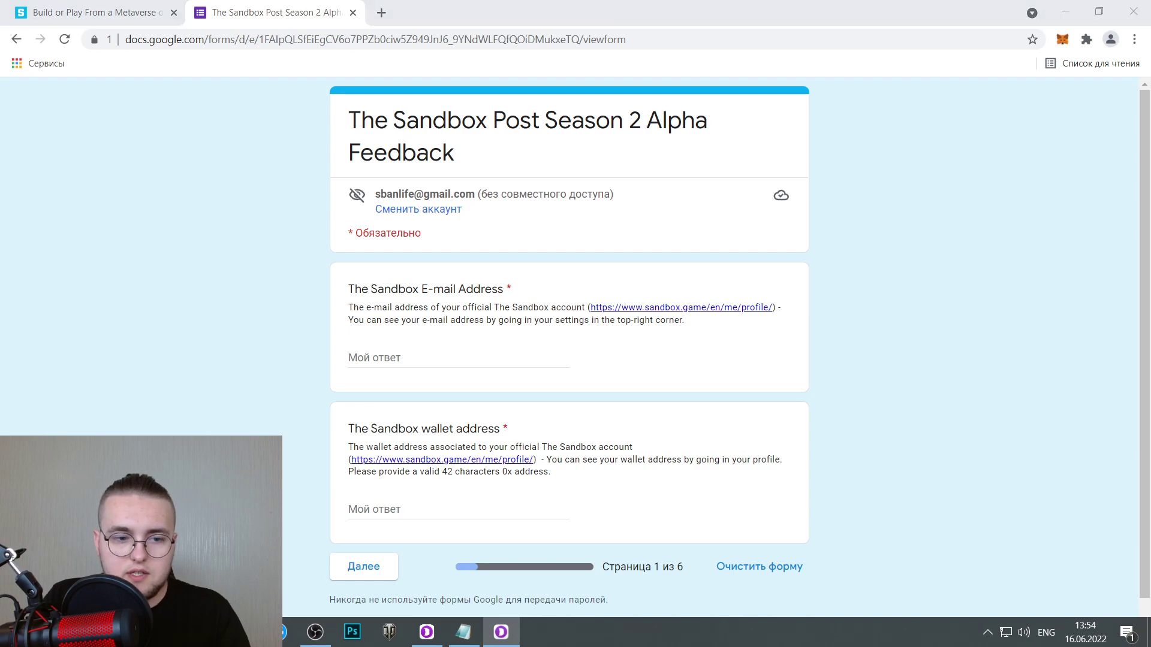
Paste the account e-mail from cell A2 into the form's Sandbox E-mail field.
click(243, 632)
click(174, 7)
click(144, 169)
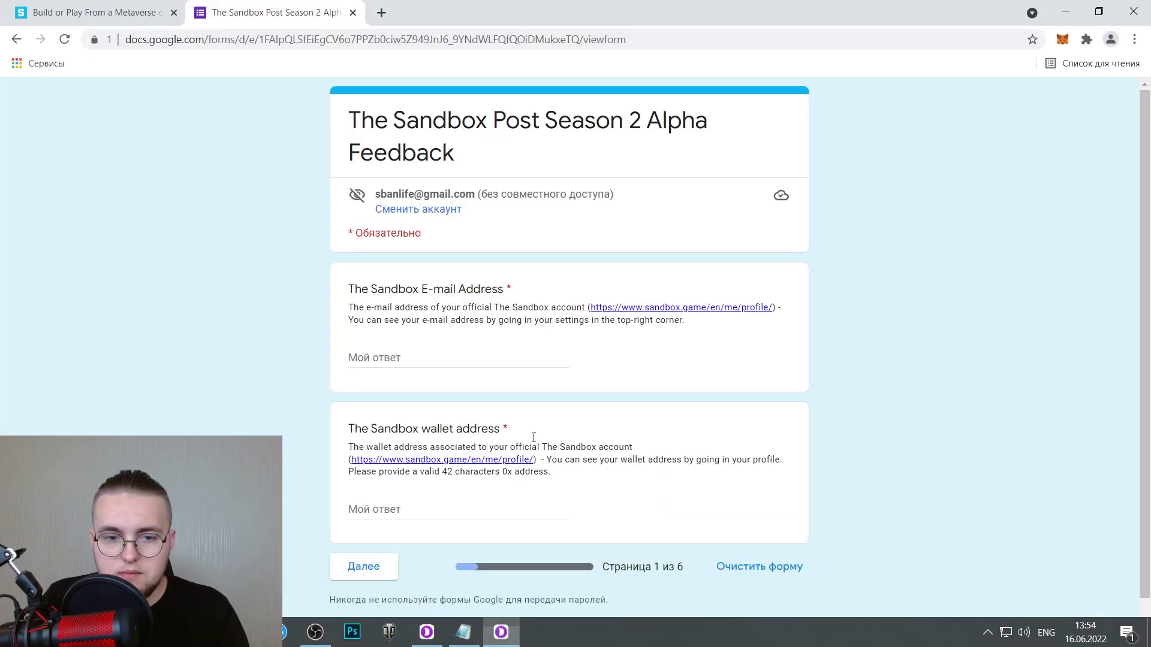
click(501, 632)
click(440, 360)
key(ctrl+v)
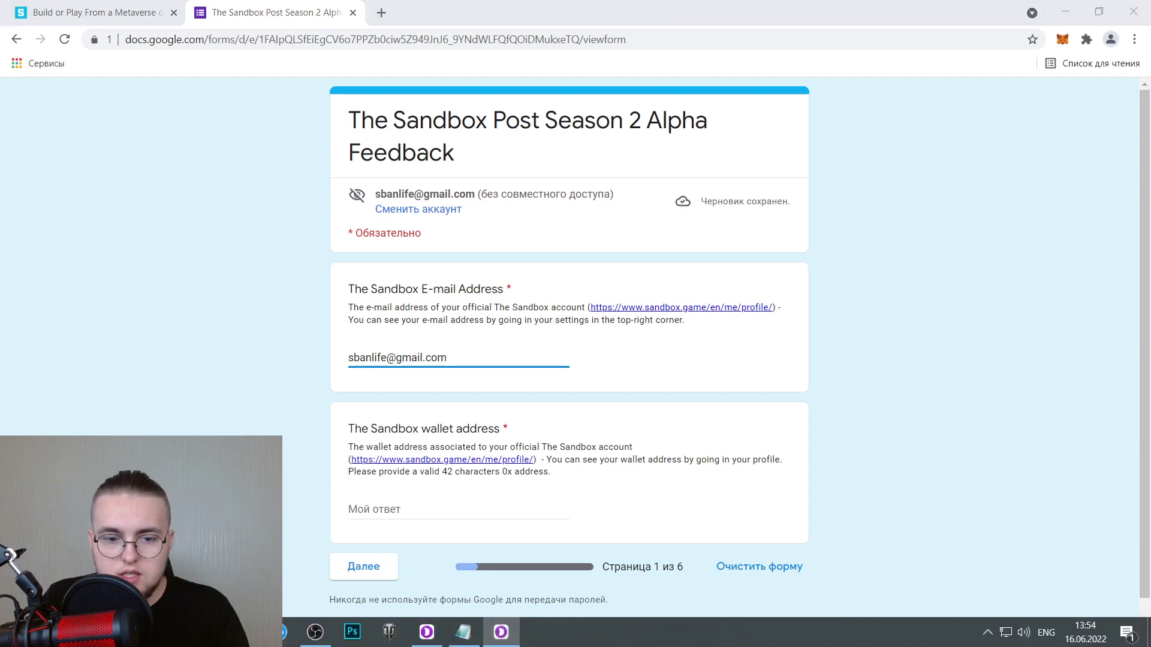
Paste the wallet address from C2 into the wallet field and go to page 2.
click(242, 632)
click(294, 170)
key(ctrl+c)
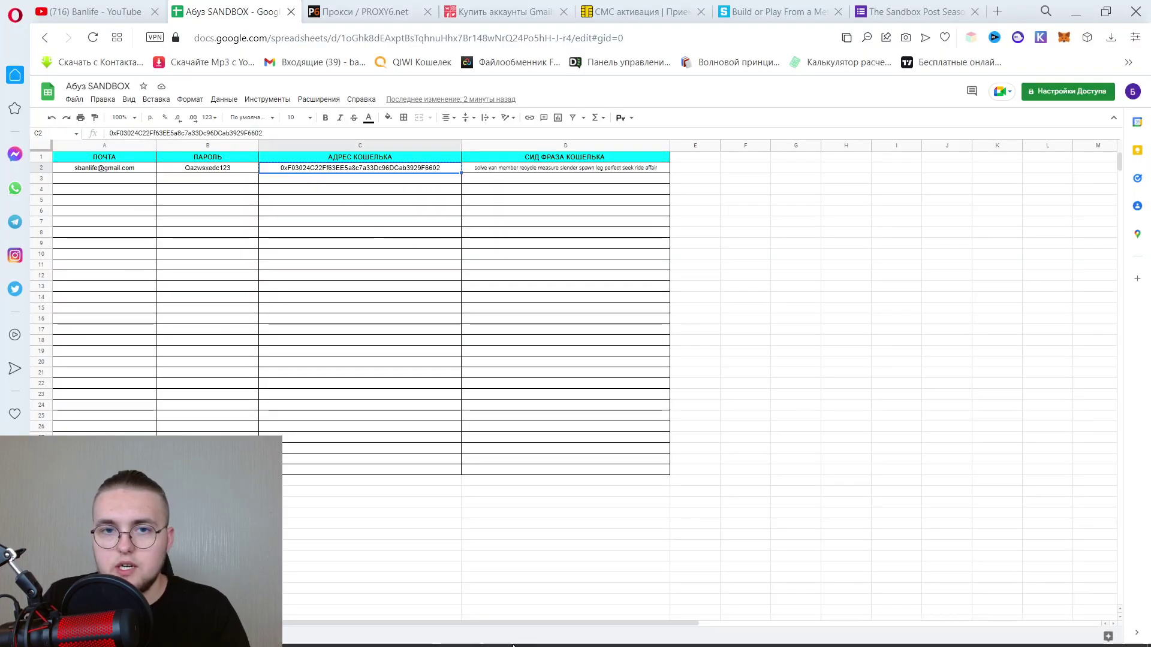
click(500, 632)
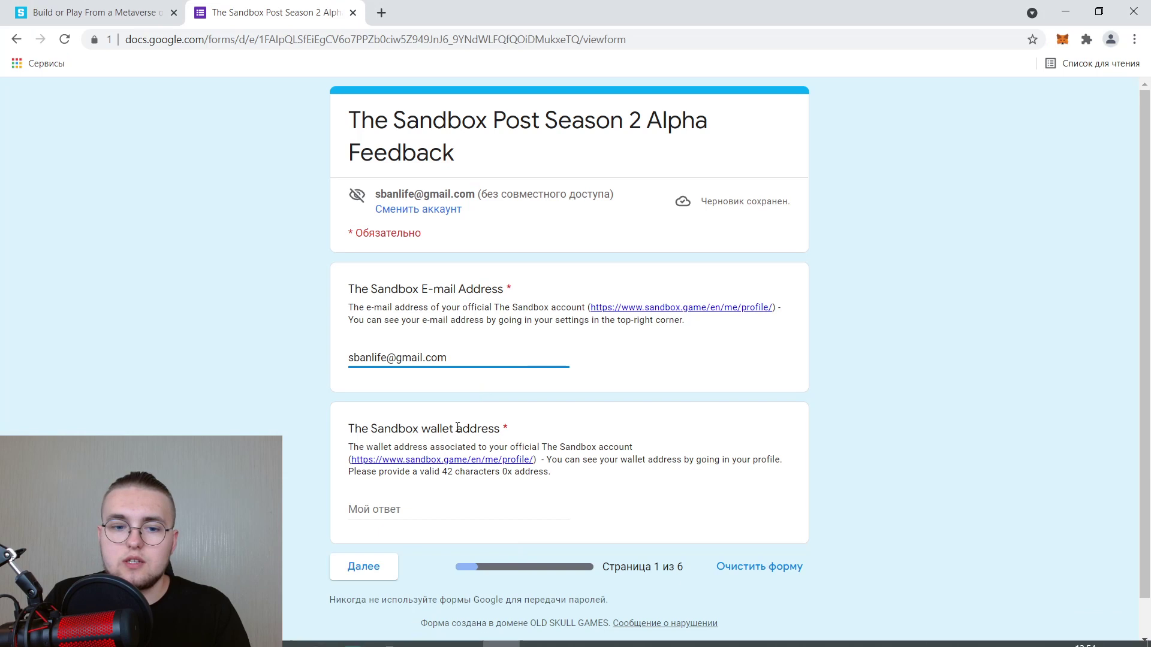
click(431, 501)
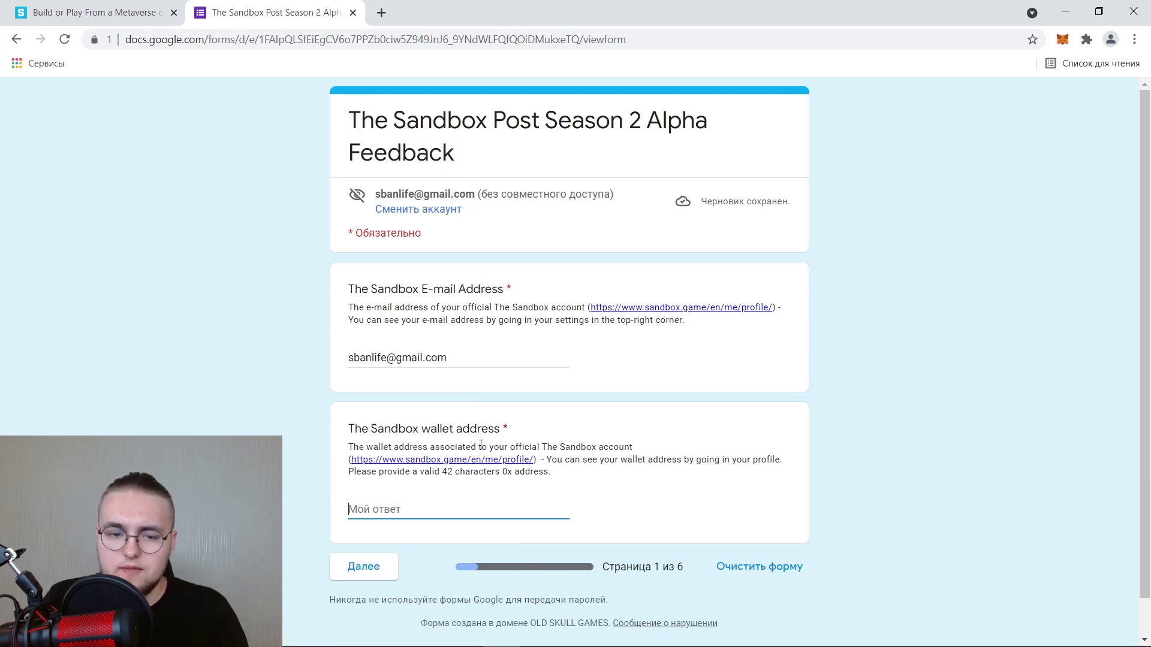
key(ctrl+v)
click(373, 567)
scroll(359, 551, down, 5)
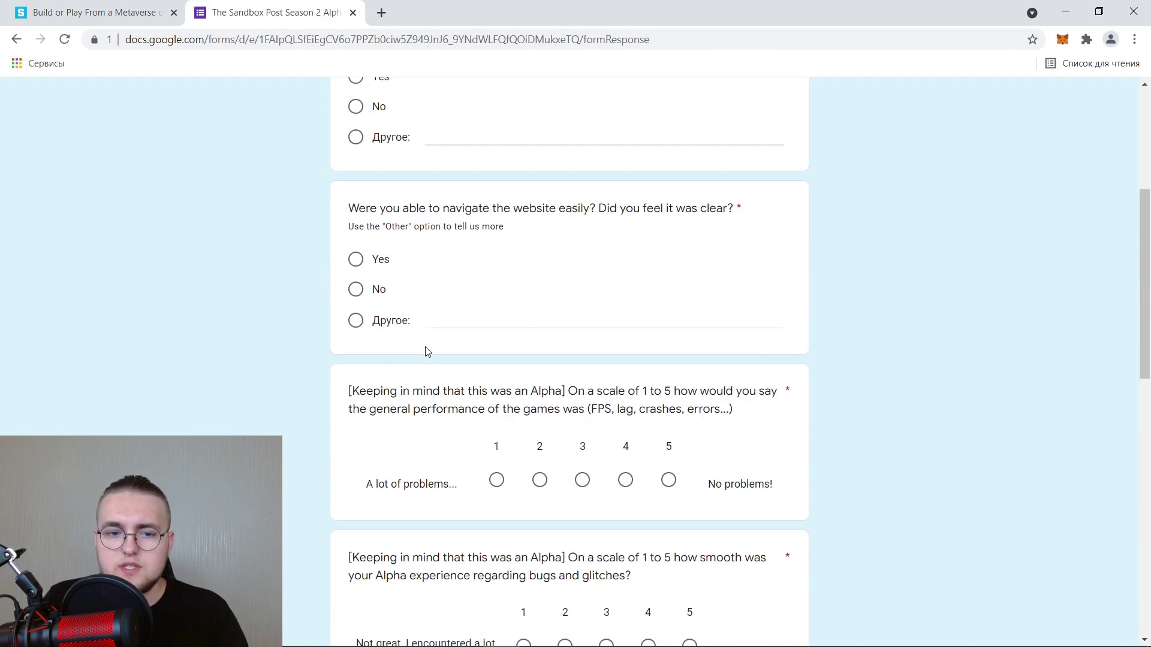
Rate exploring the experiences 3, Controls 2 and Camera 2.
scroll(542, 277, up, 4)
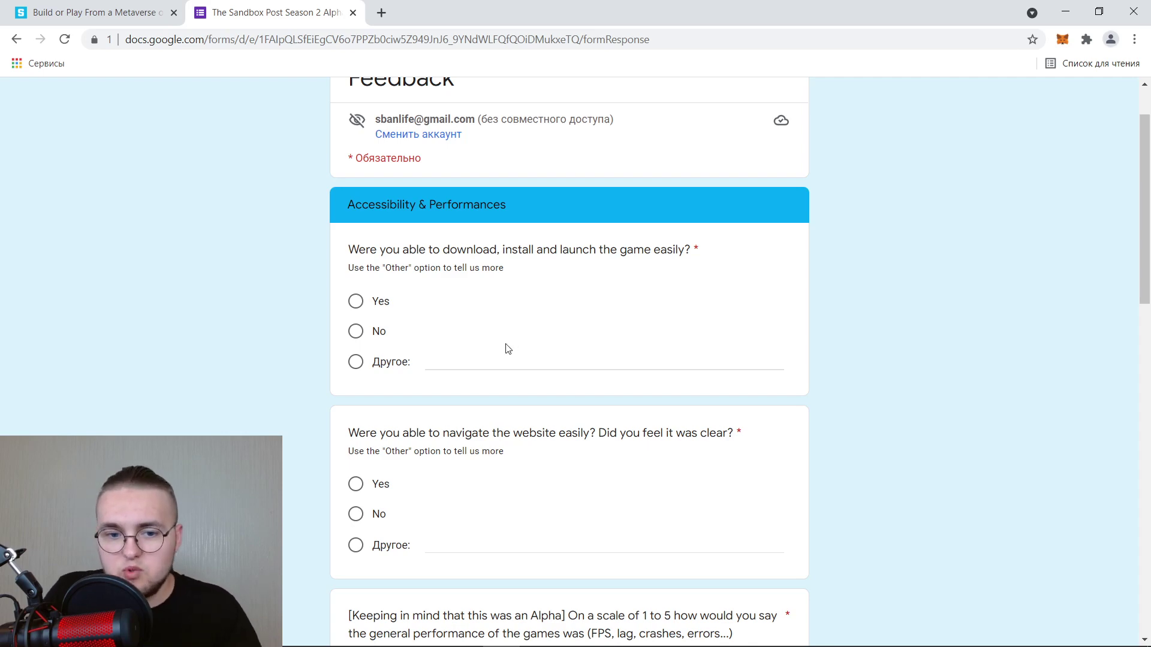
scroll(443, 513, down, 7)
scroll(562, 470, down, 5)
scroll(560, 452, up, 5)
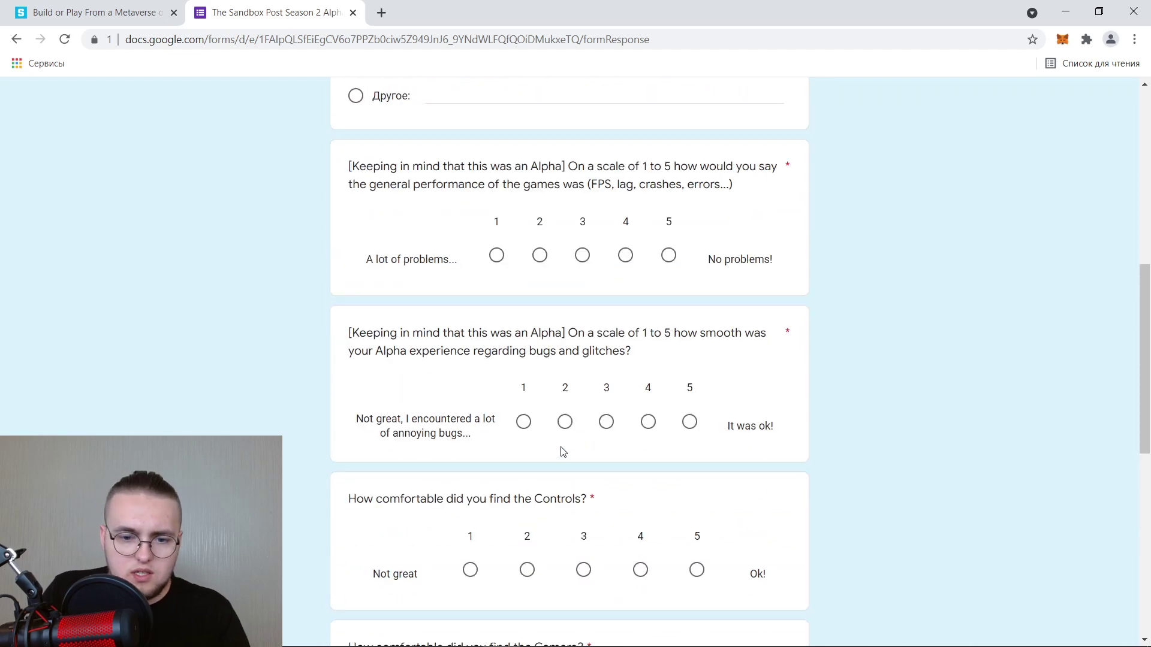
scroll(563, 451, down, 4)
scroll(562, 452, down, 5)
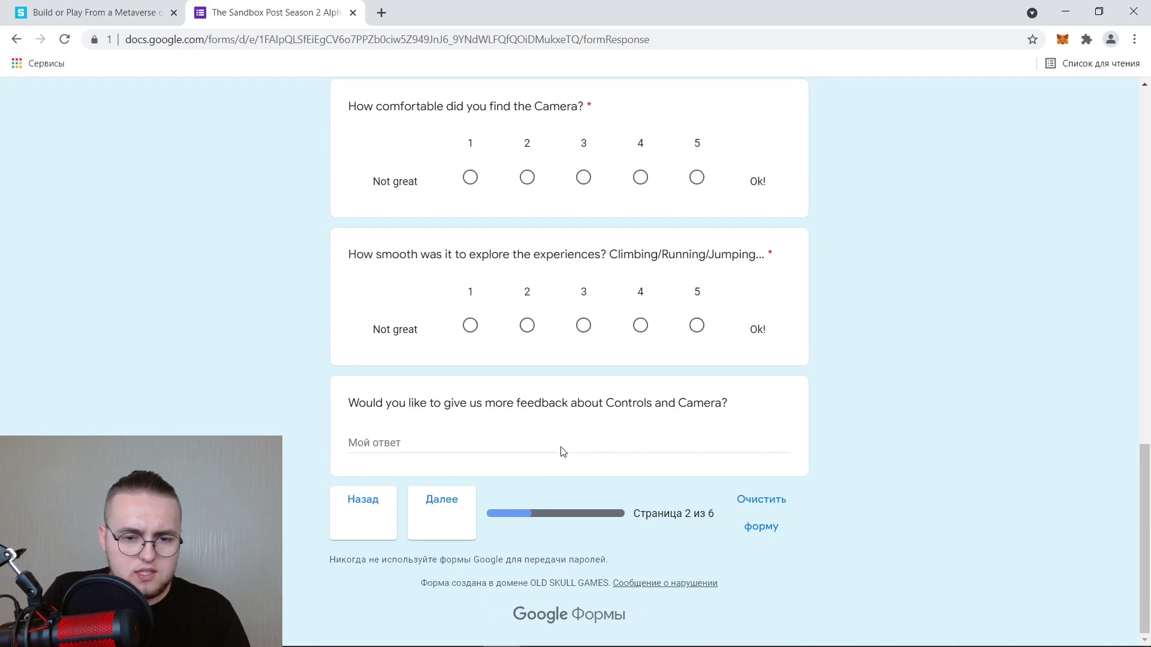
click(585, 322)
scroll(557, 399, up, 5)
click(527, 328)
click(527, 477)
scroll(666, 259, down, 1)
scroll(699, 175, up, 1)
Rate bugs 5 and performance 4; answer Yes to easy install, No to easy navigation.
click(690, 179)
scroll(690, 234, up, 9)
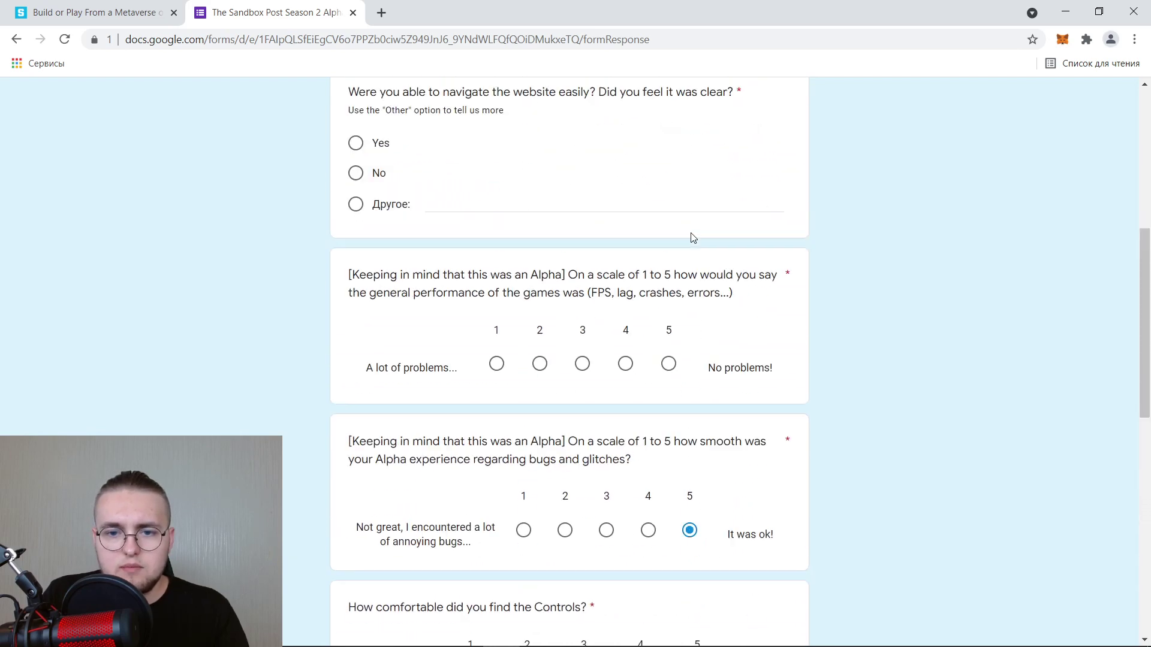
click(355, 344)
scroll(366, 343, up, 3)
click(356, 284)
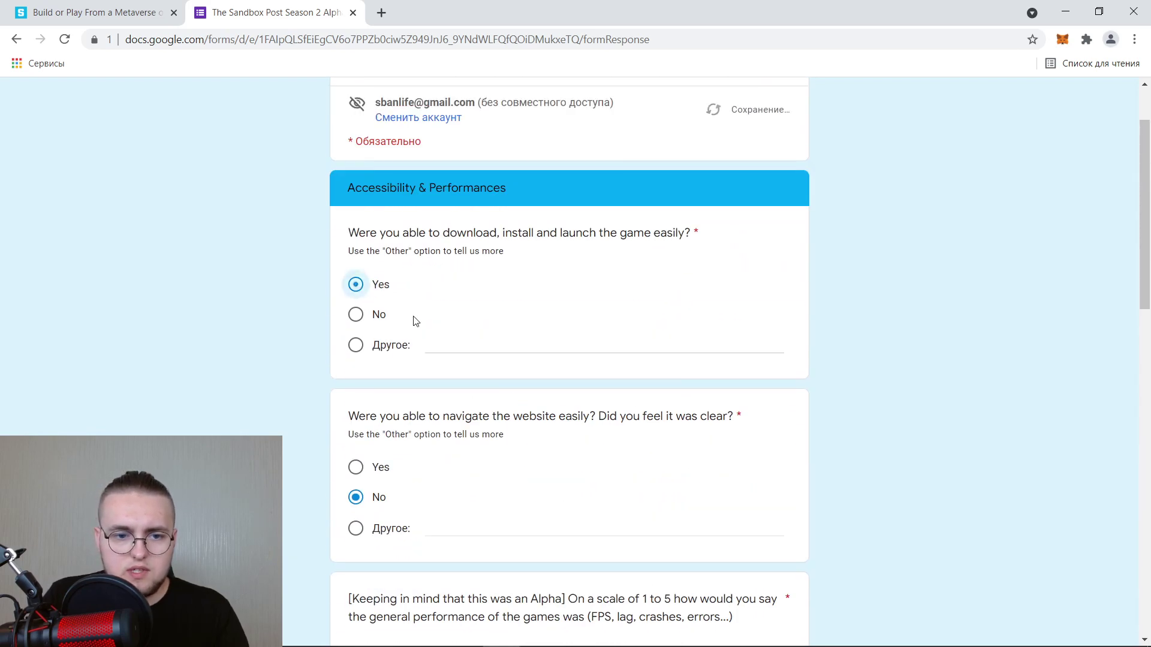
scroll(413, 324, down, 10)
click(628, 91)
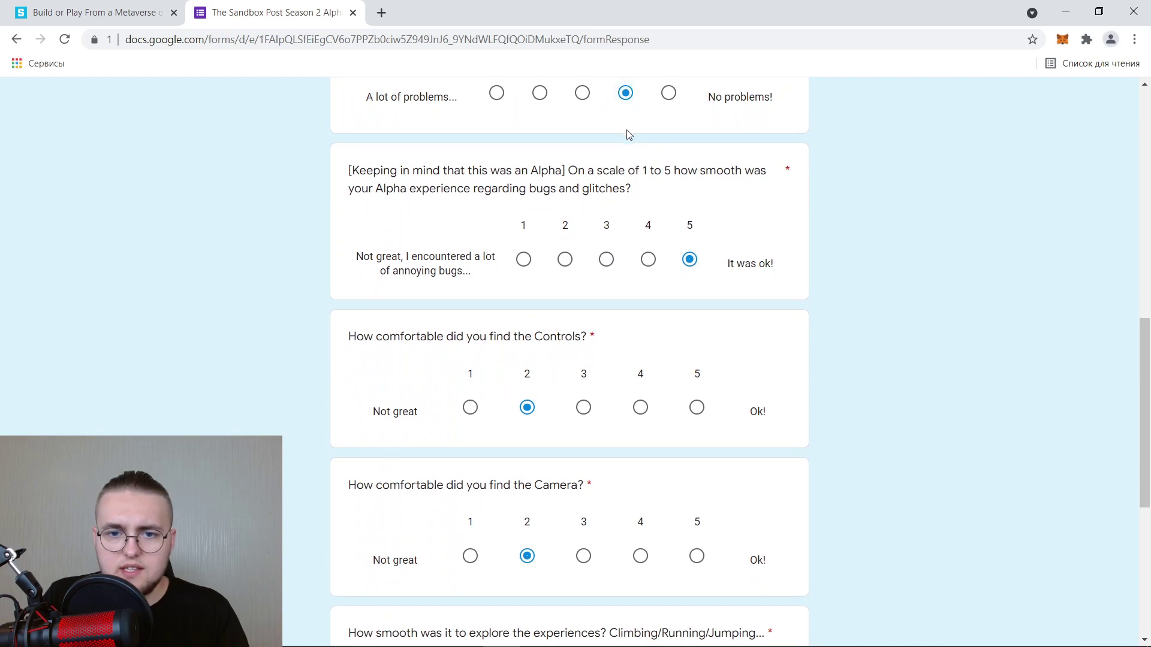
scroll(564, 411, down, 4)
click(569, 411)
scroll(564, 412, down, 1)
scroll(521, 449, up, 5)
scroll(452, 488, down, 2)
scroll(452, 522, up, 1)
scroll(425, 563, down, 2)
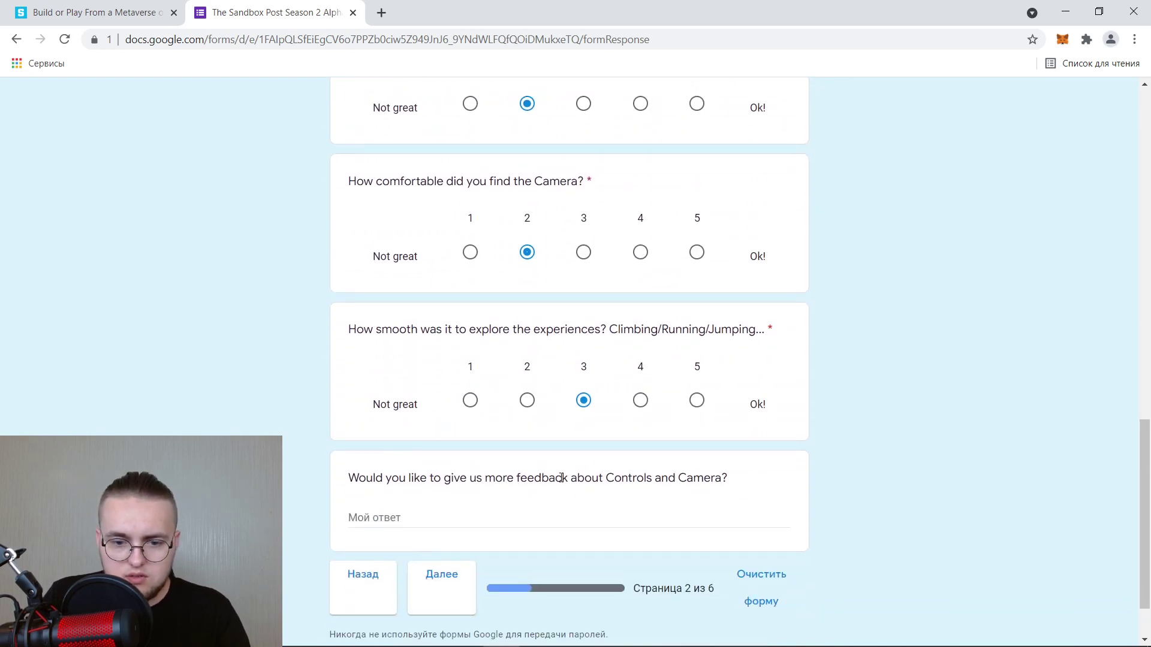
Enter 'nmopakfmpoa' as extra Controls and Camera feedback and go to the next page.
click(491, 515)
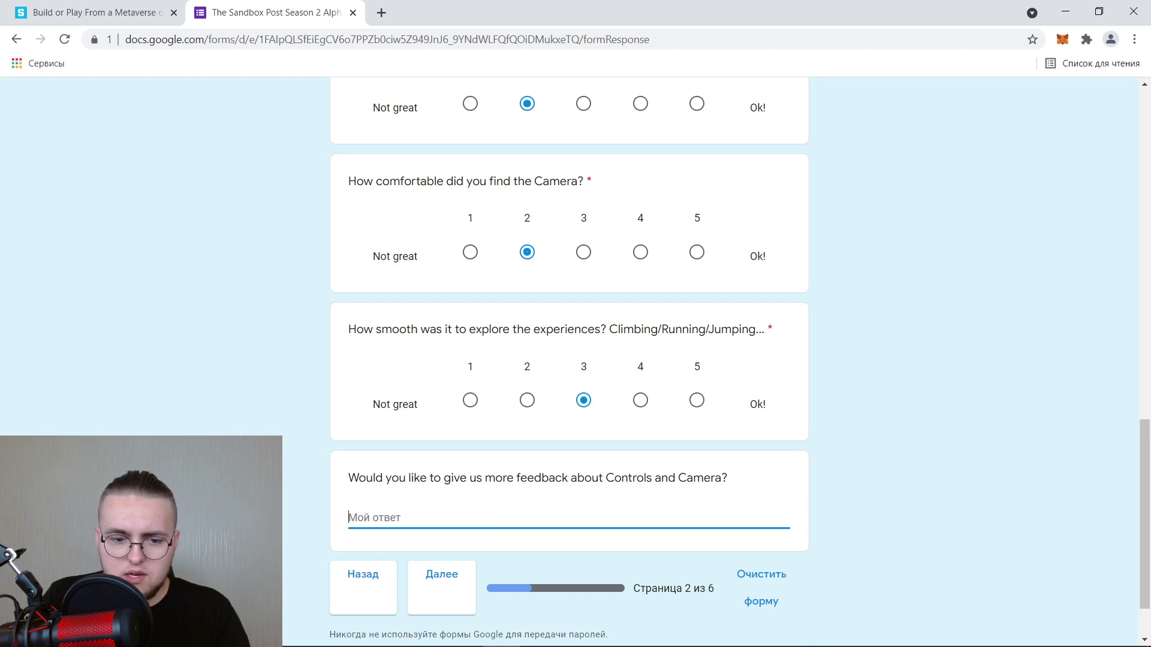
text(nmopakfmpoa)
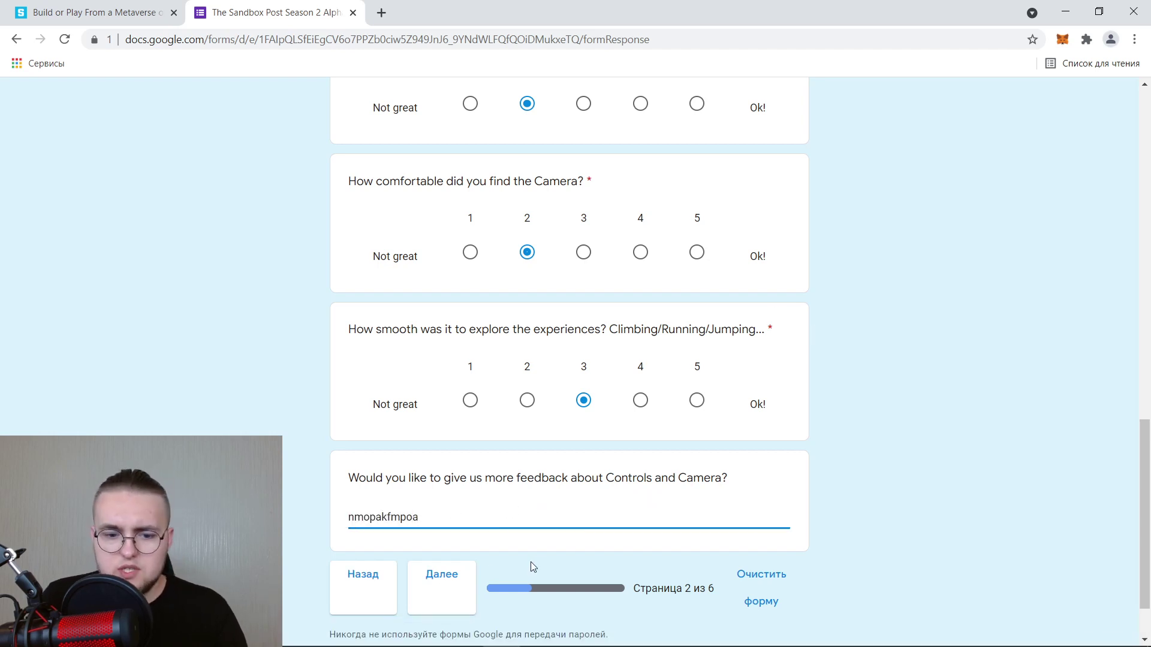
click(437, 589)
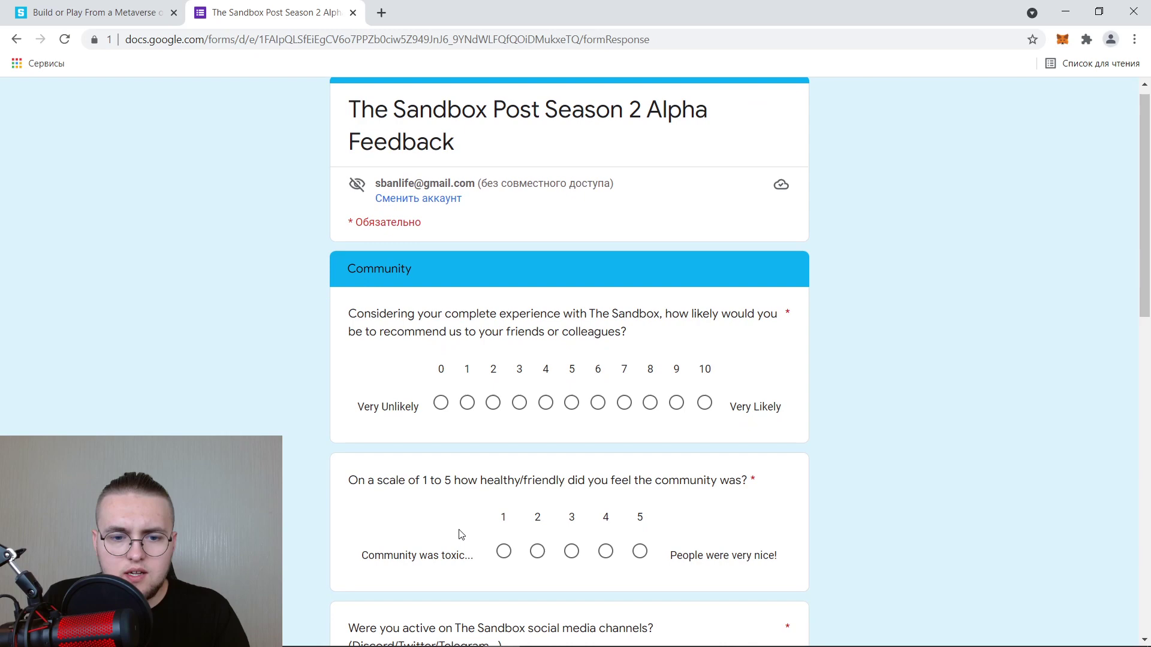
Glance at the Notepad notes, spreadsheet and Dolphin Anty, then minimize every window.
scroll(461, 534, down, 6)
scroll(479, 294, down, 1)
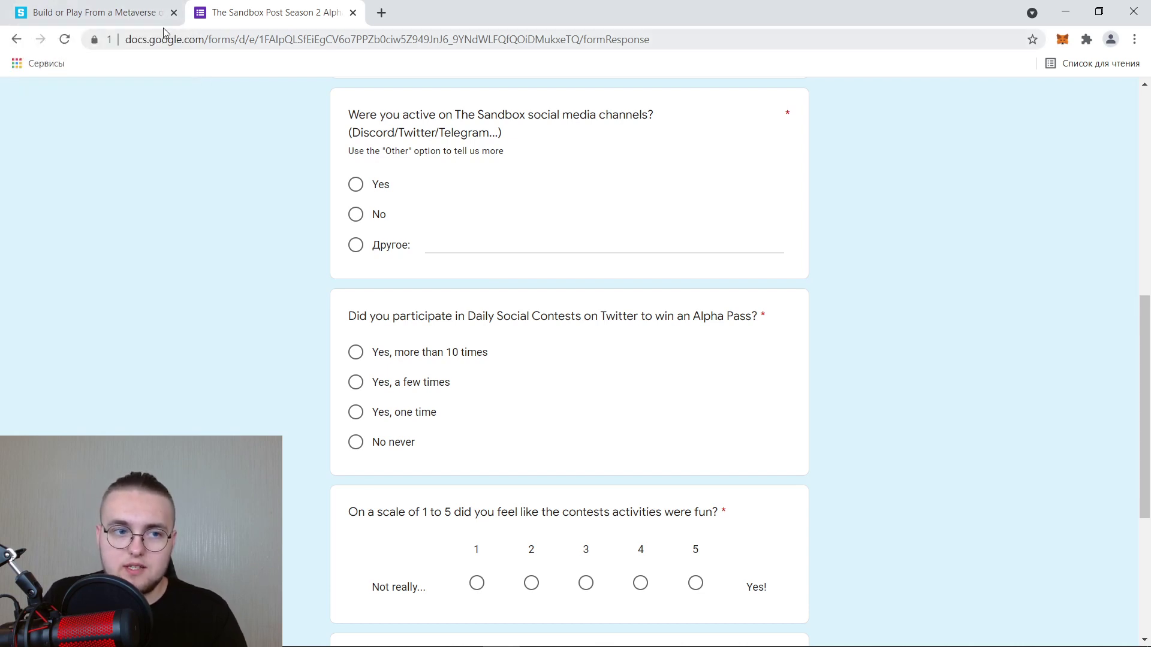
click(463, 631)
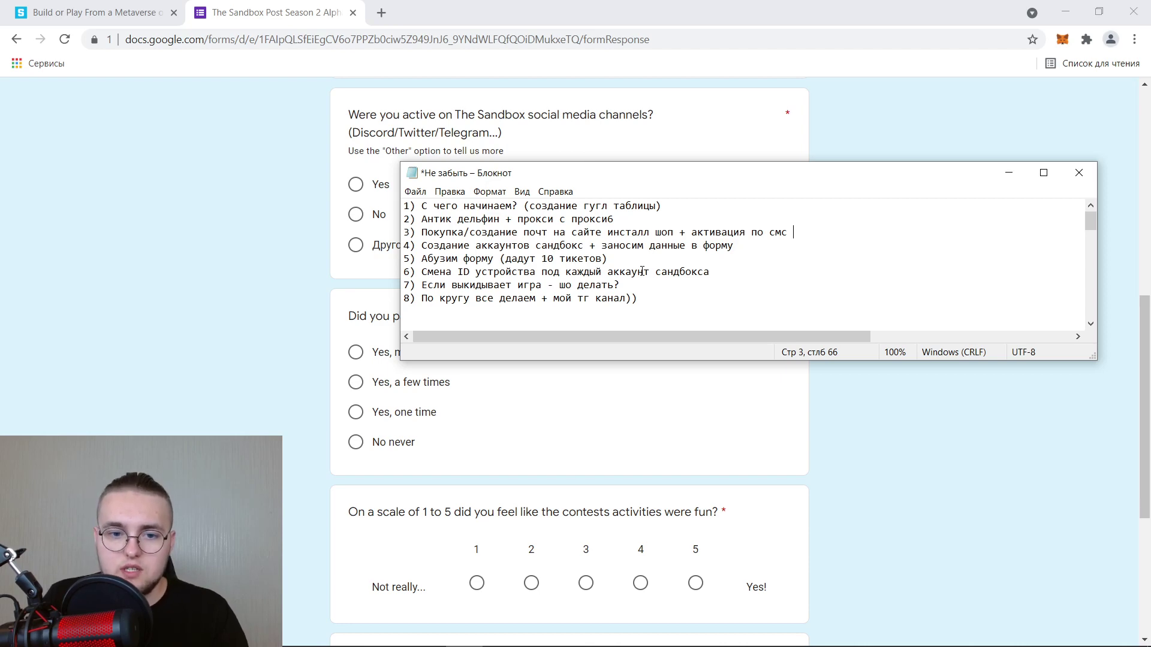
click(1065, 12)
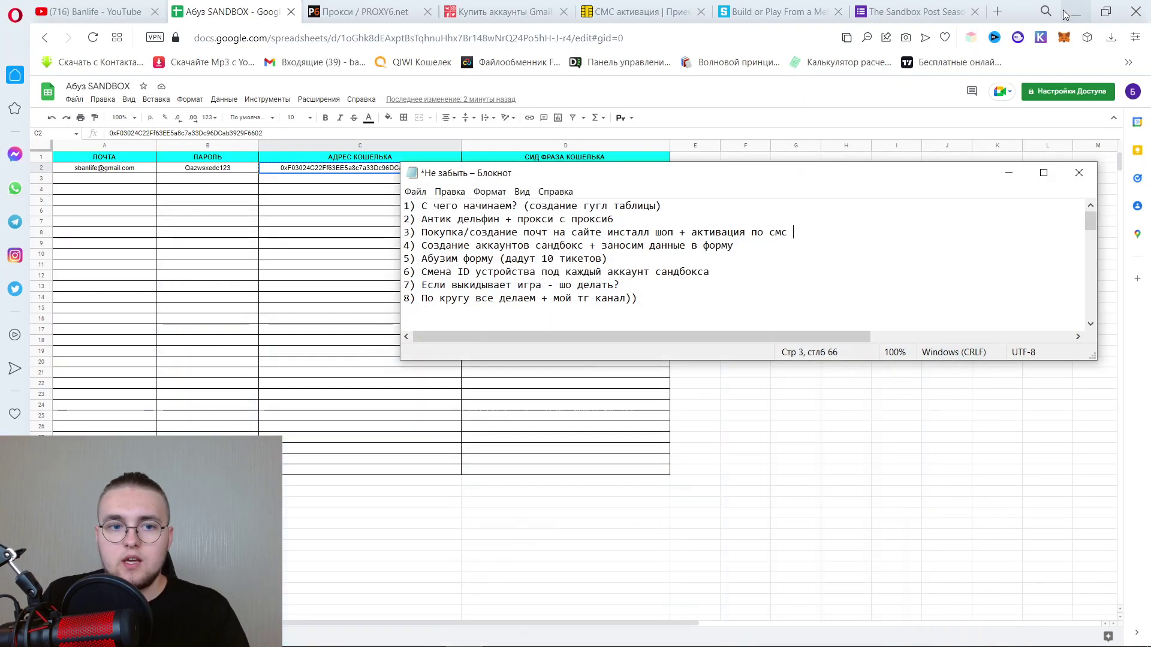
click(428, 639)
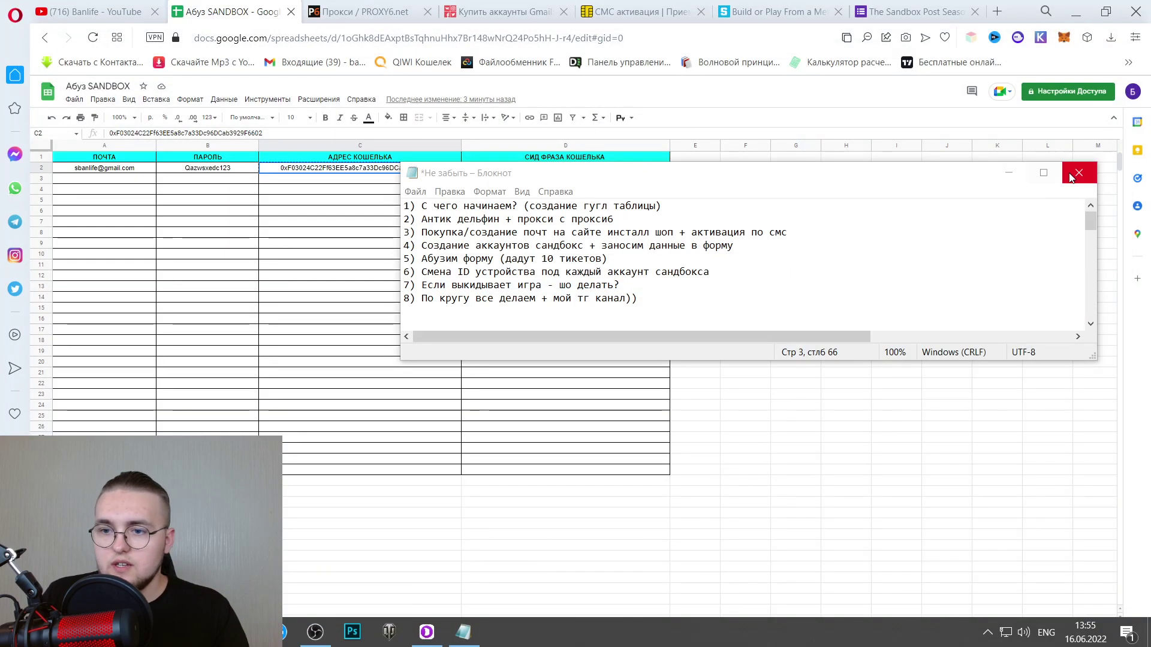
click(1009, 173)
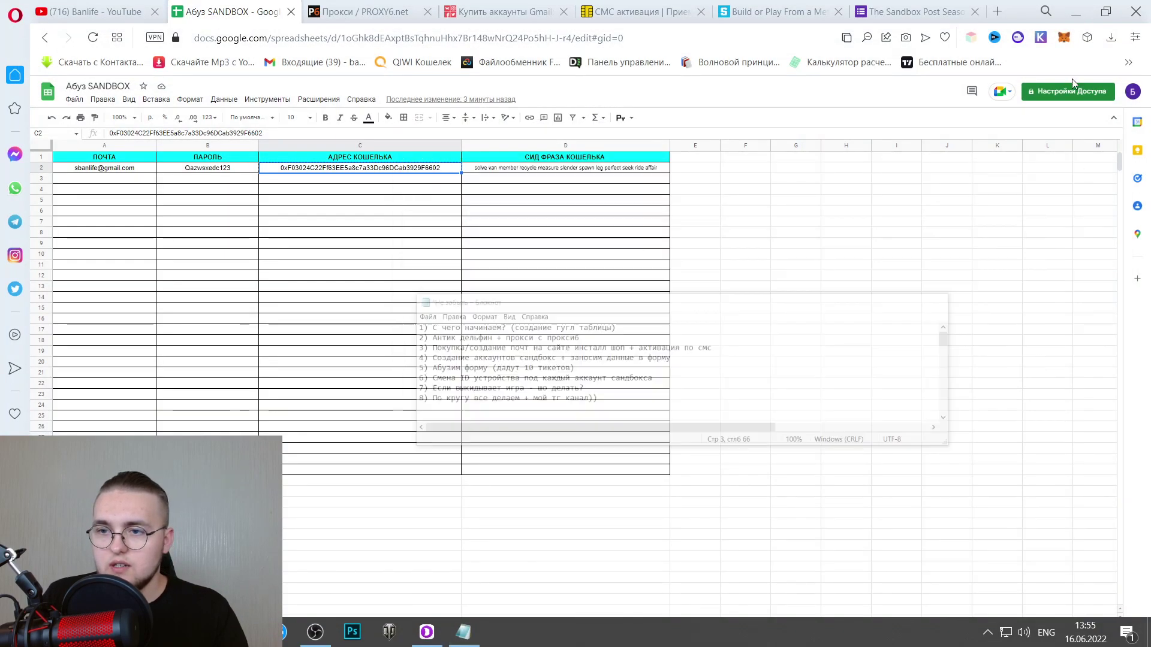
click(426, 640)
click(1070, 7)
click(1073, 10)
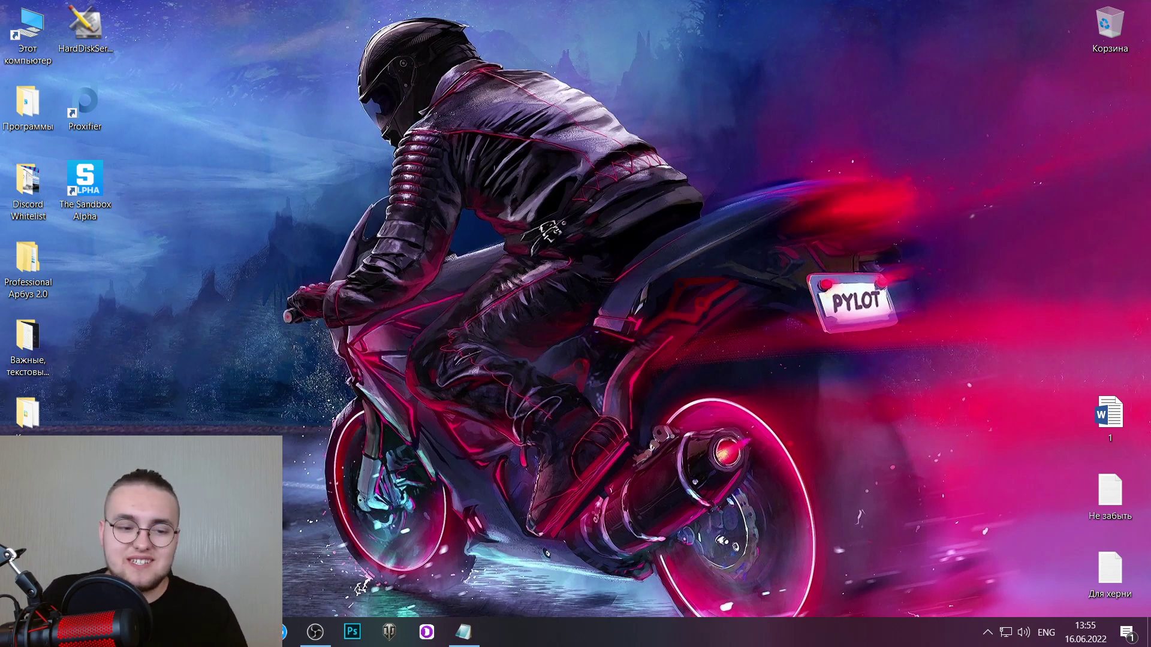
Launch Proxifier from its desktop icon and open its main window from the tray.
click(280, 632)
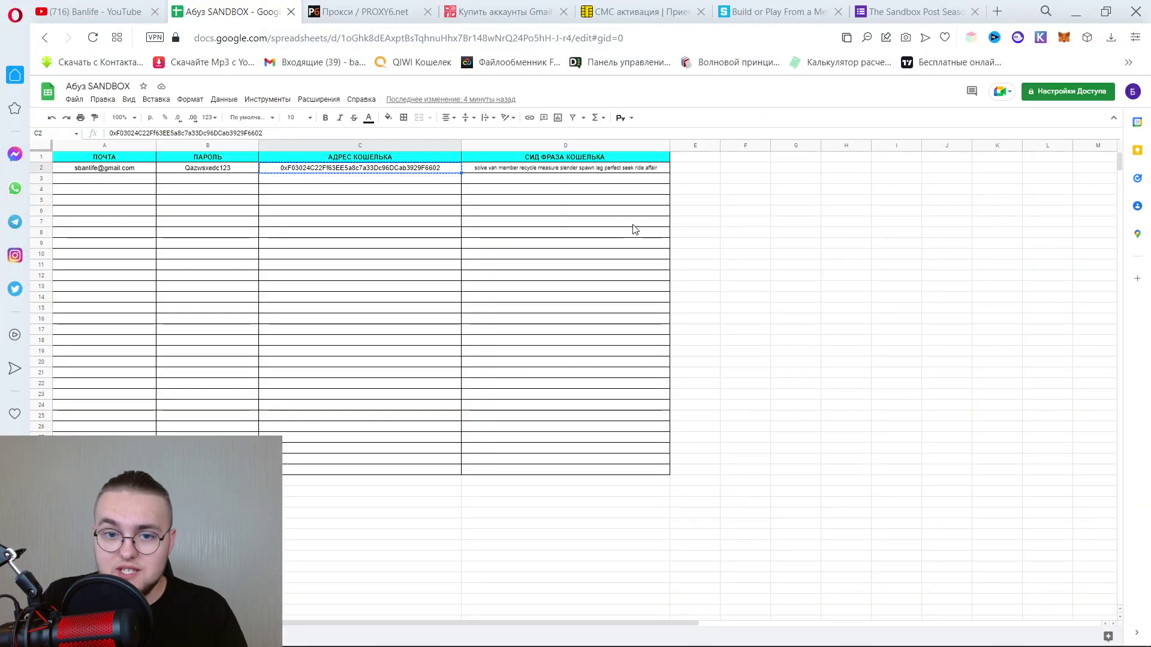
click(1076, 11)
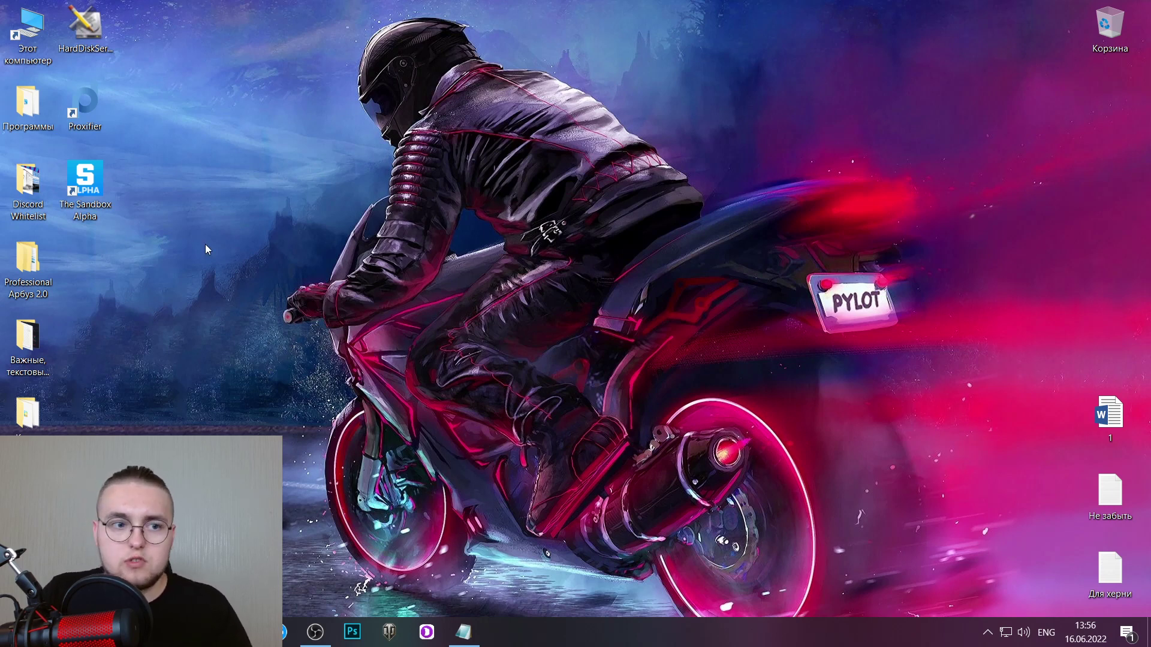
double_click(91, 109)
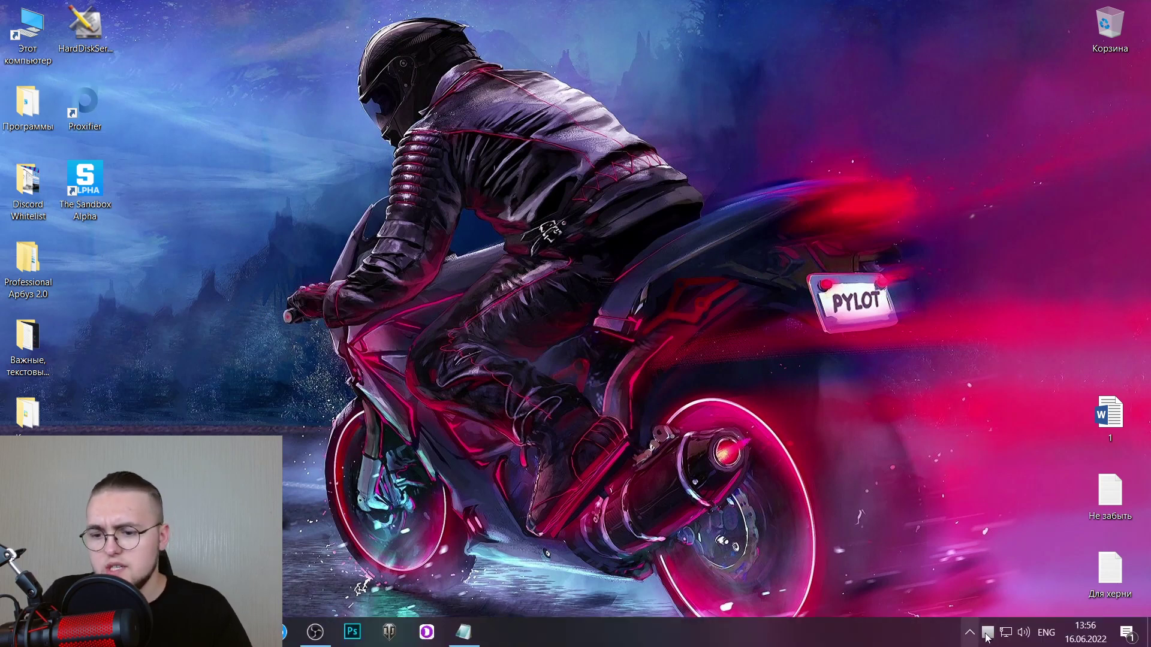
double_click(987, 633)
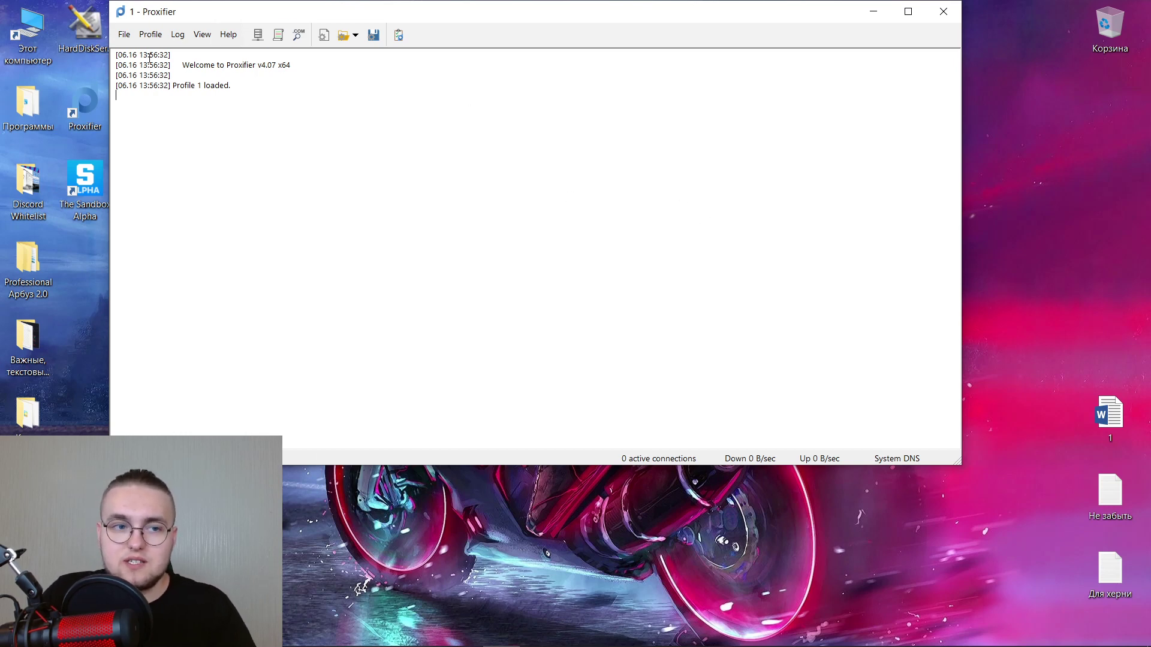
Create two new blank Proxifier profiles and save them as '4' and '5'.
click(124, 34)
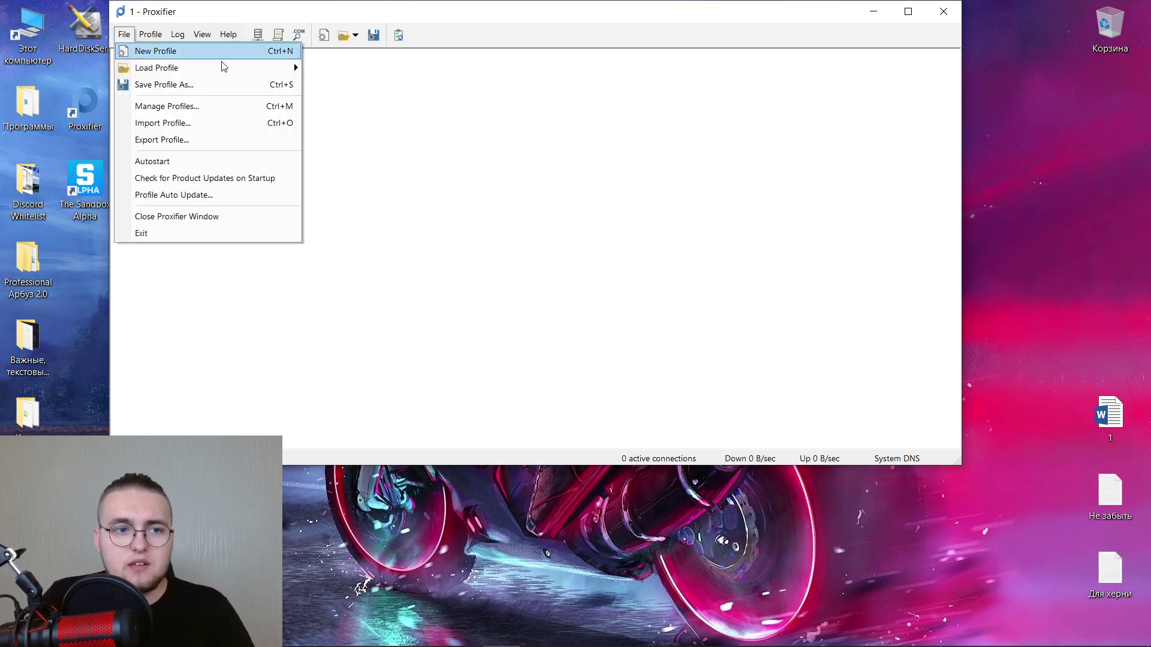
click(177, 52)
click(124, 34)
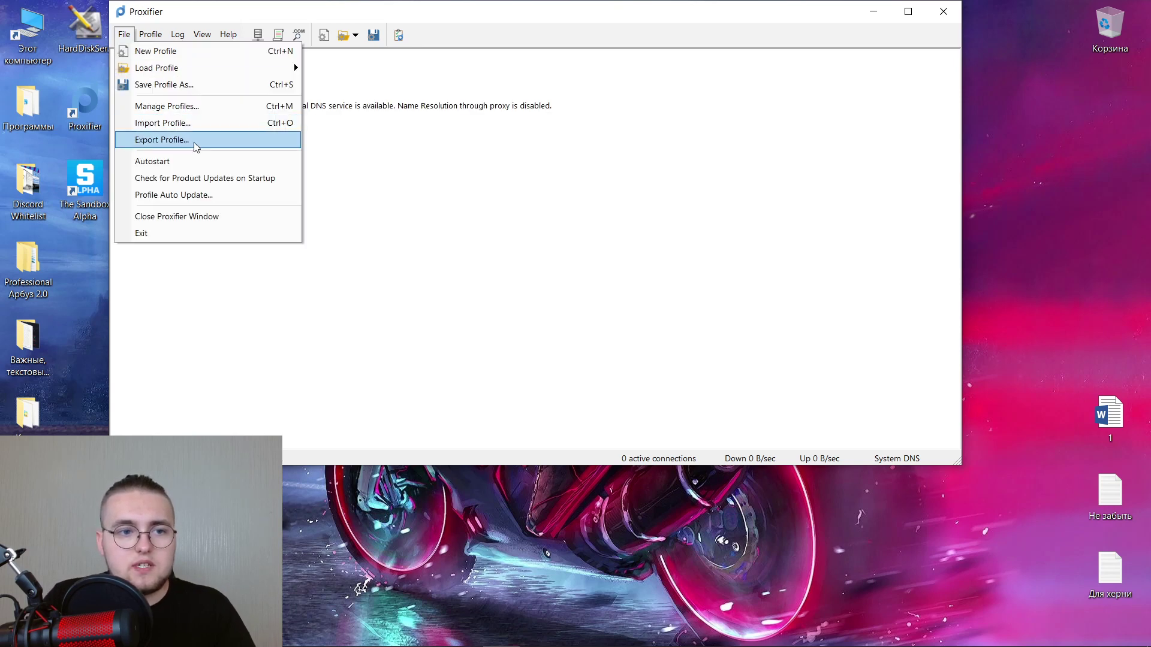
click(165, 85)
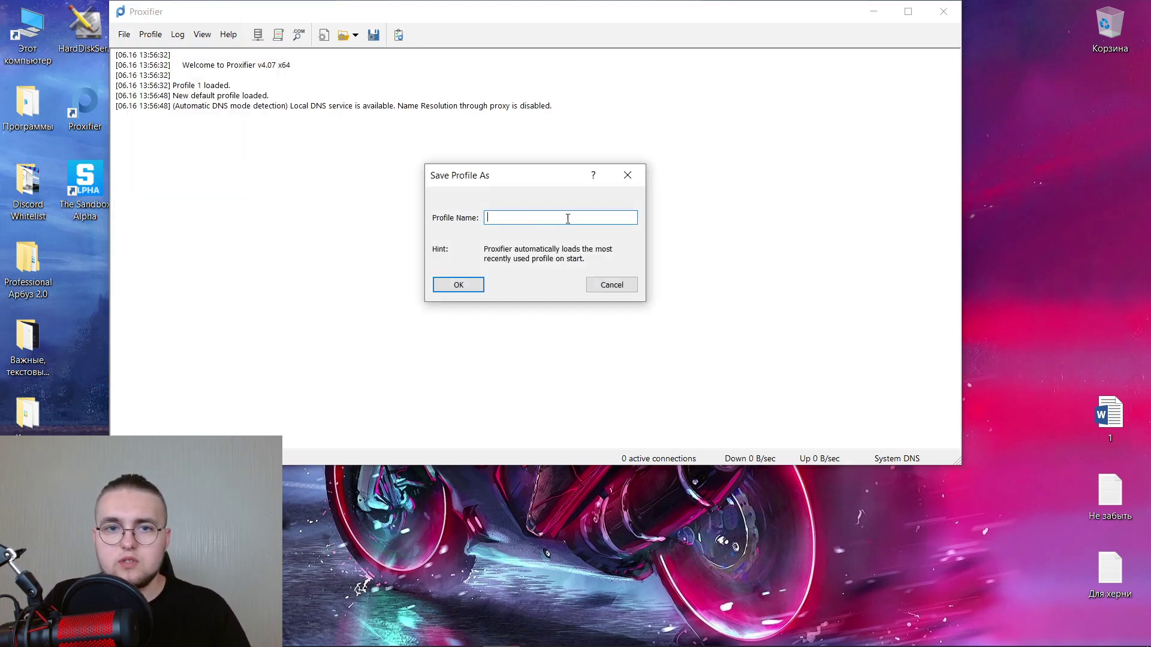
text(4)
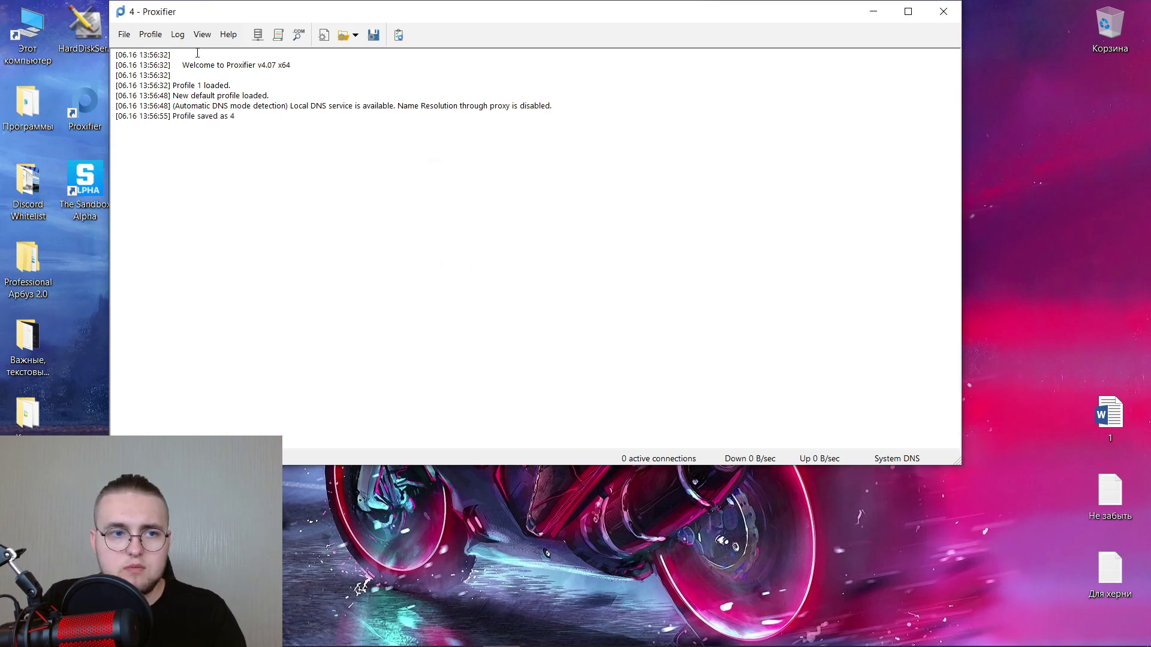
click(124, 34)
click(150, 48)
click(124, 34)
click(157, 83)
text(5)
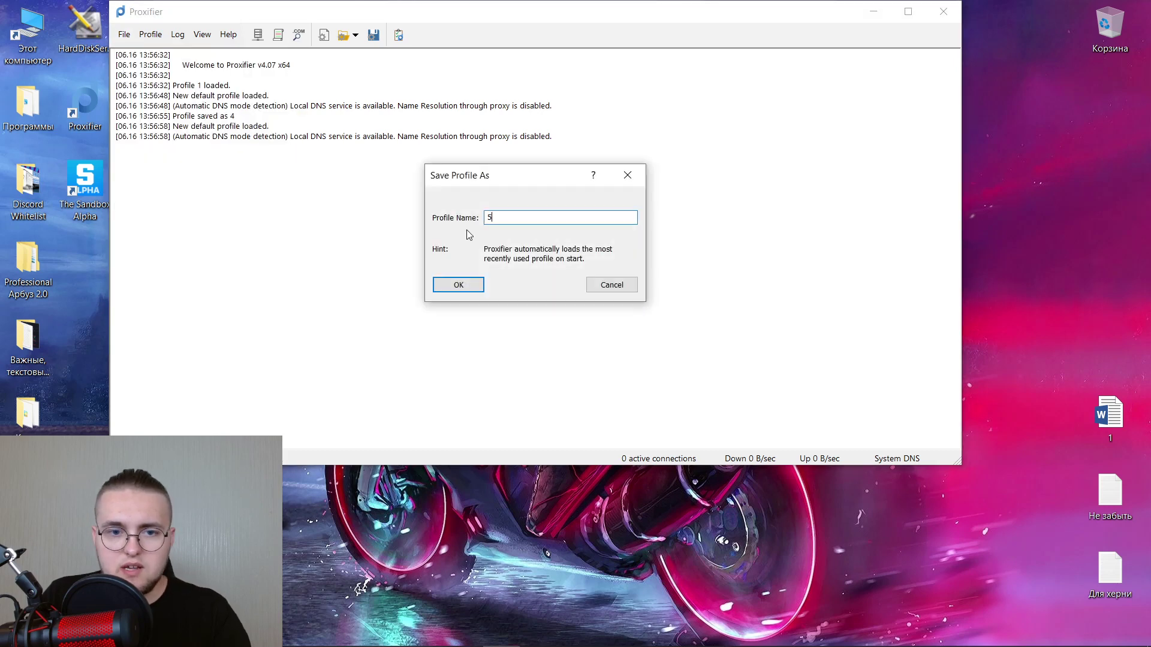
click(471, 281)
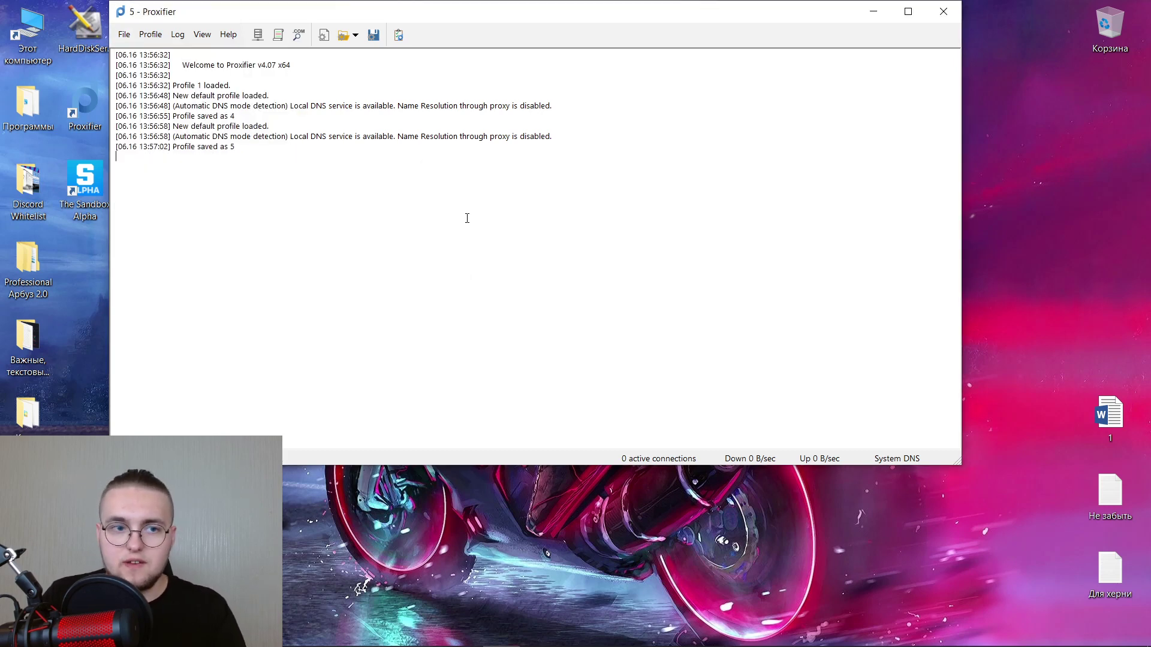
Import profile file 4, confirming the overwrite, so it becomes the loaded profile.
click(129, 37)
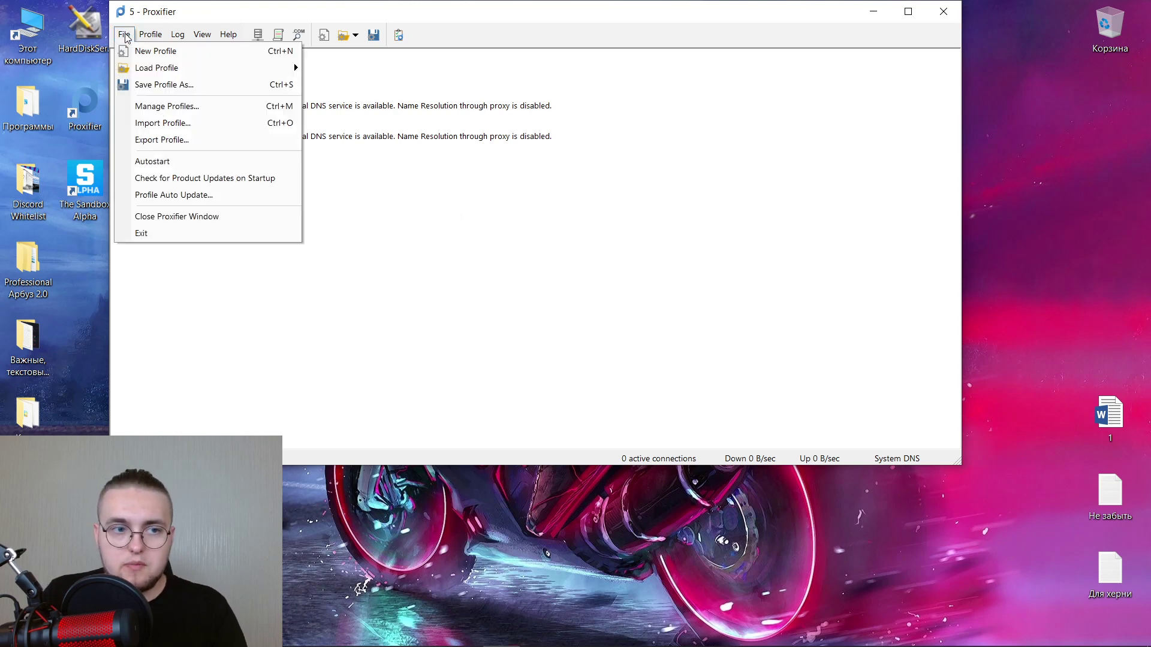
click(200, 123)
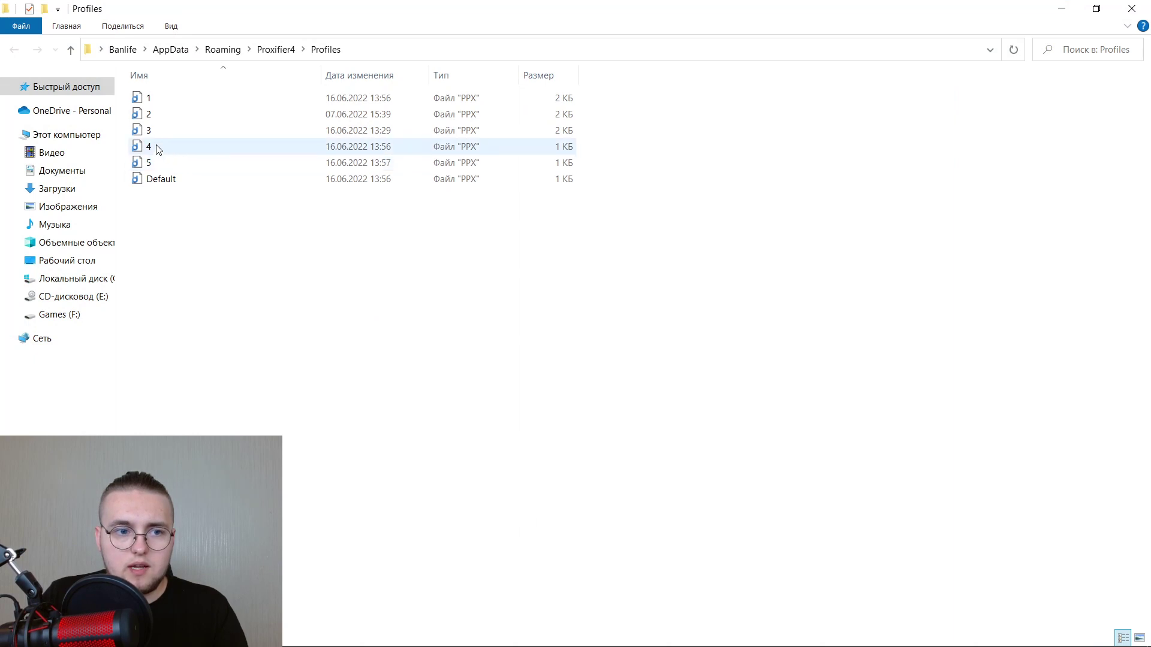
double_click(149, 147)
click(462, 284)
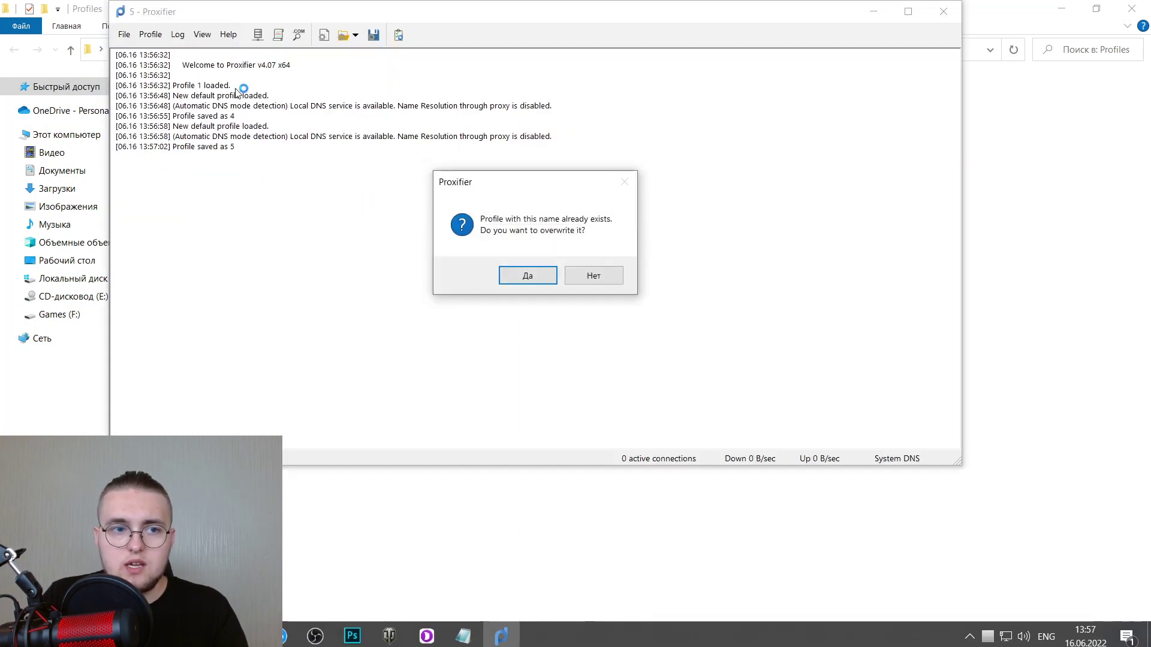
click(526, 275)
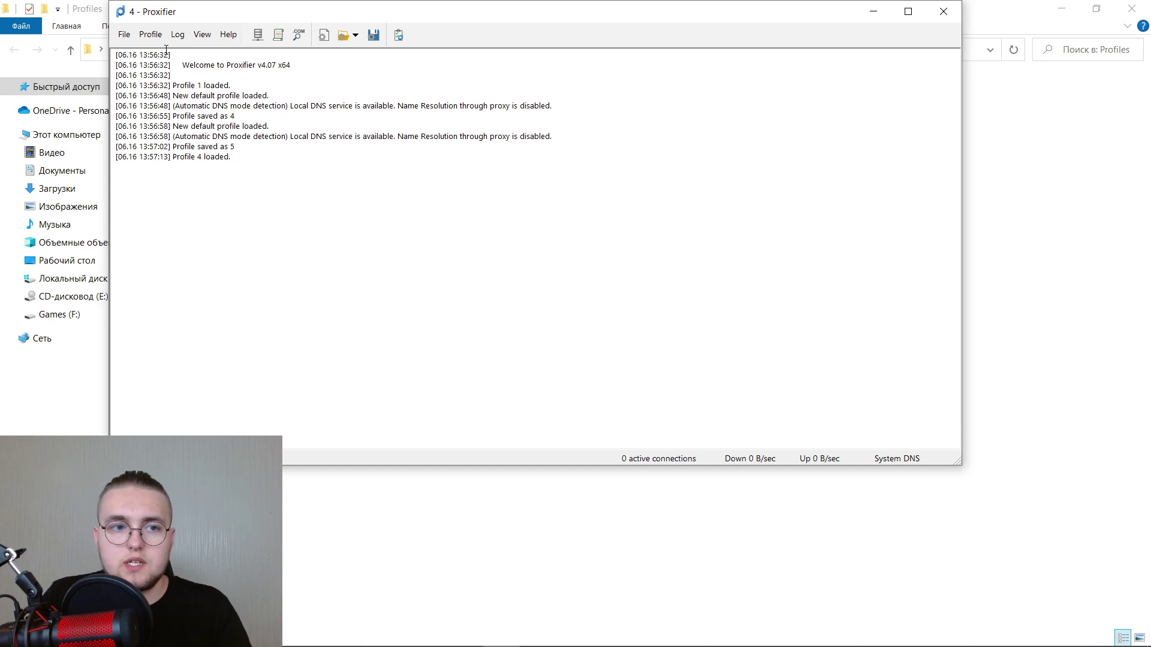
click(150, 34)
Add a proxy server at 85.115.203.231:8000 using SOCKS Version 5 with authentication enabled.
click(181, 49)
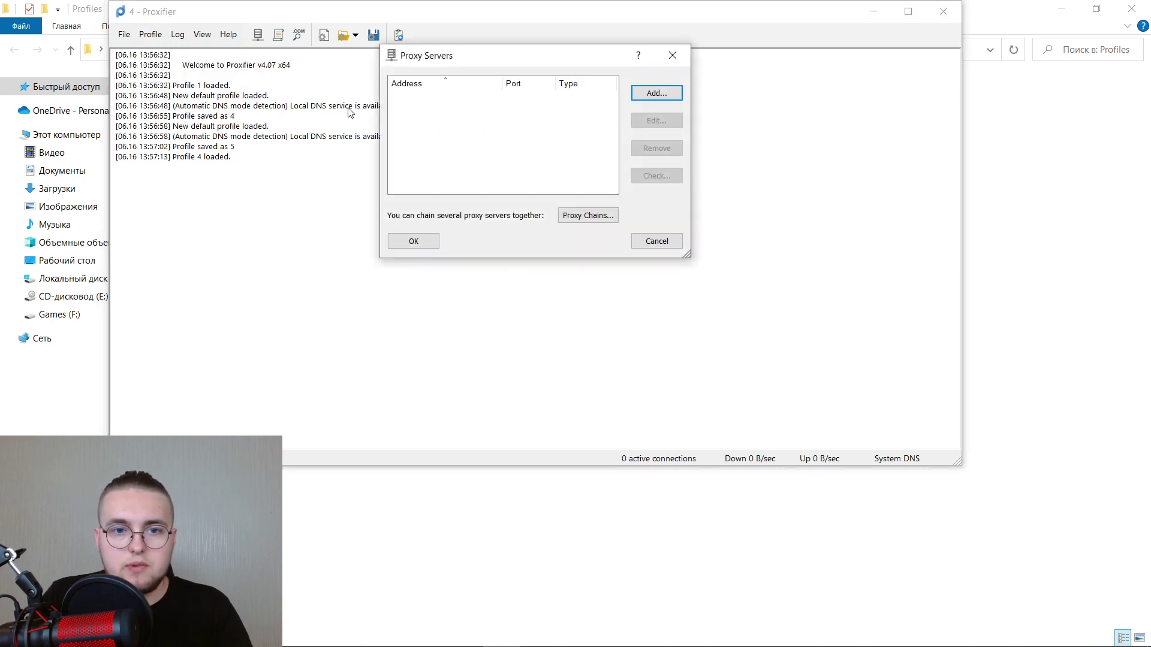
click(666, 94)
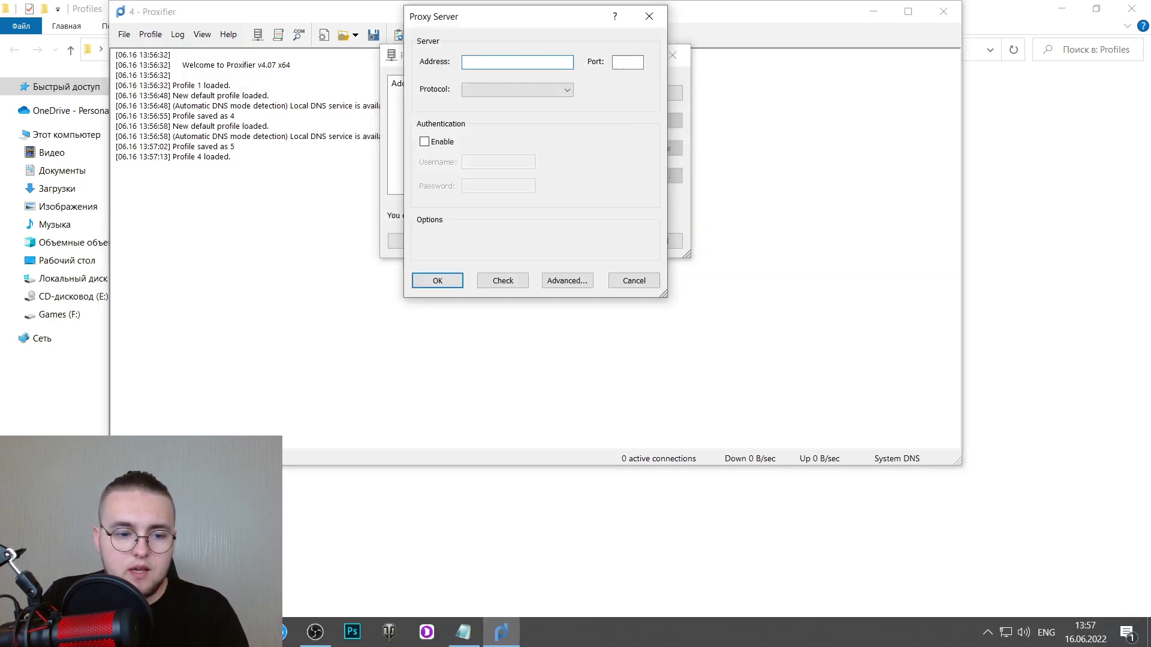
click(336, 11)
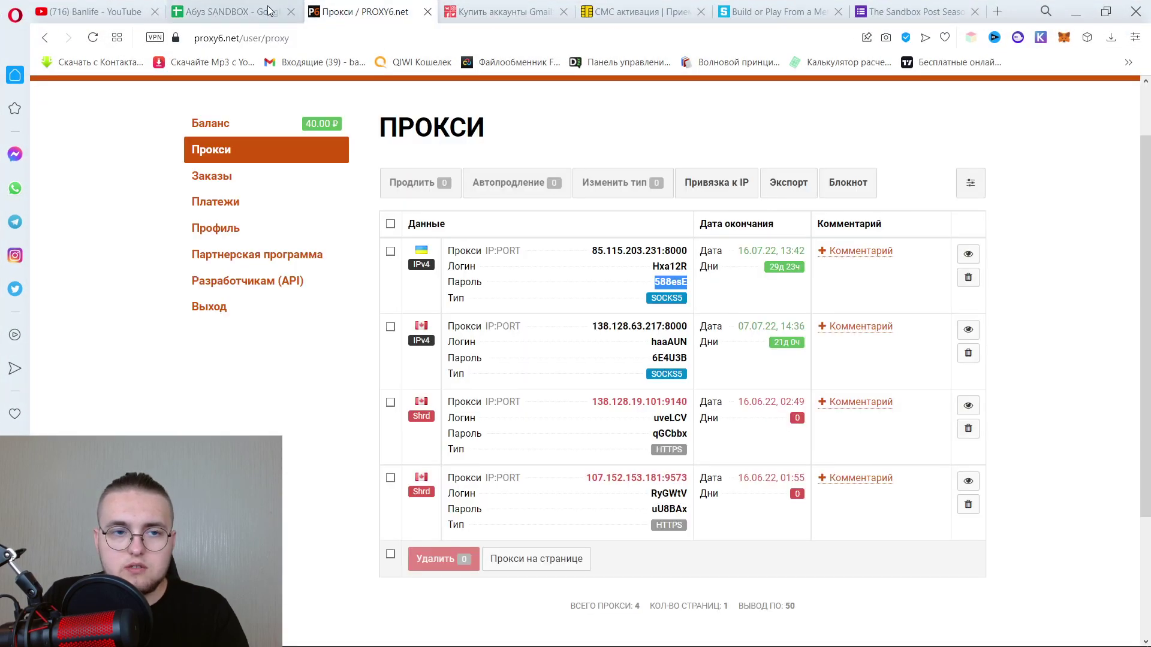
click(639, 251)
key(ctrl+c)
mouse_move(510, 640)
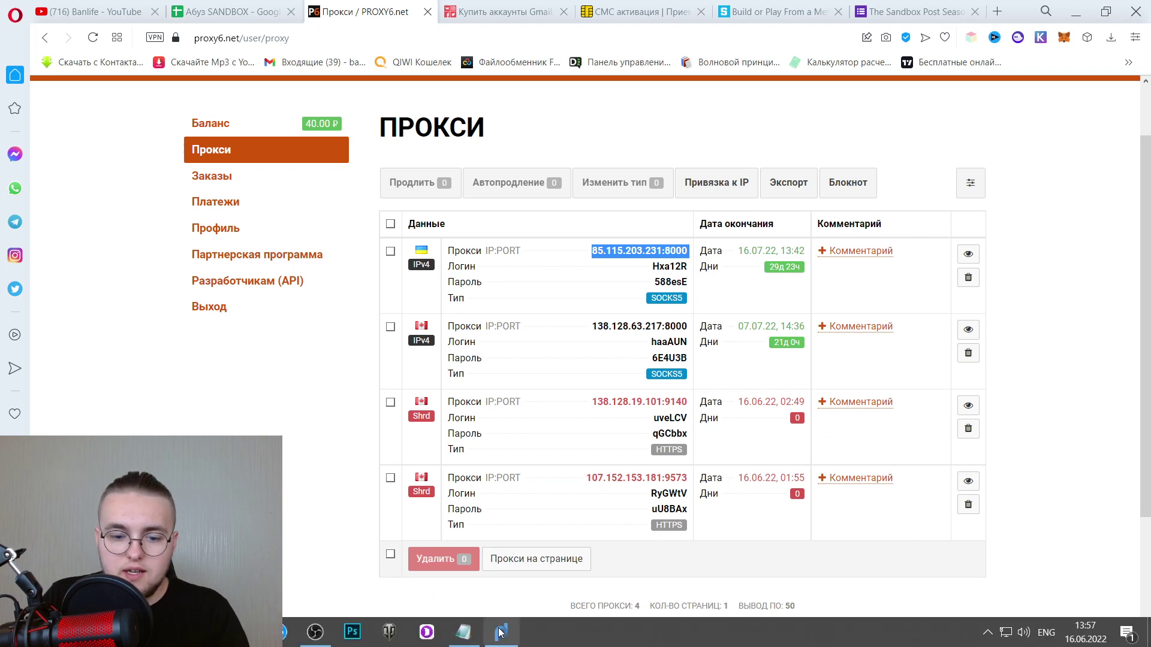
click(501, 632)
key(ctrl+v)
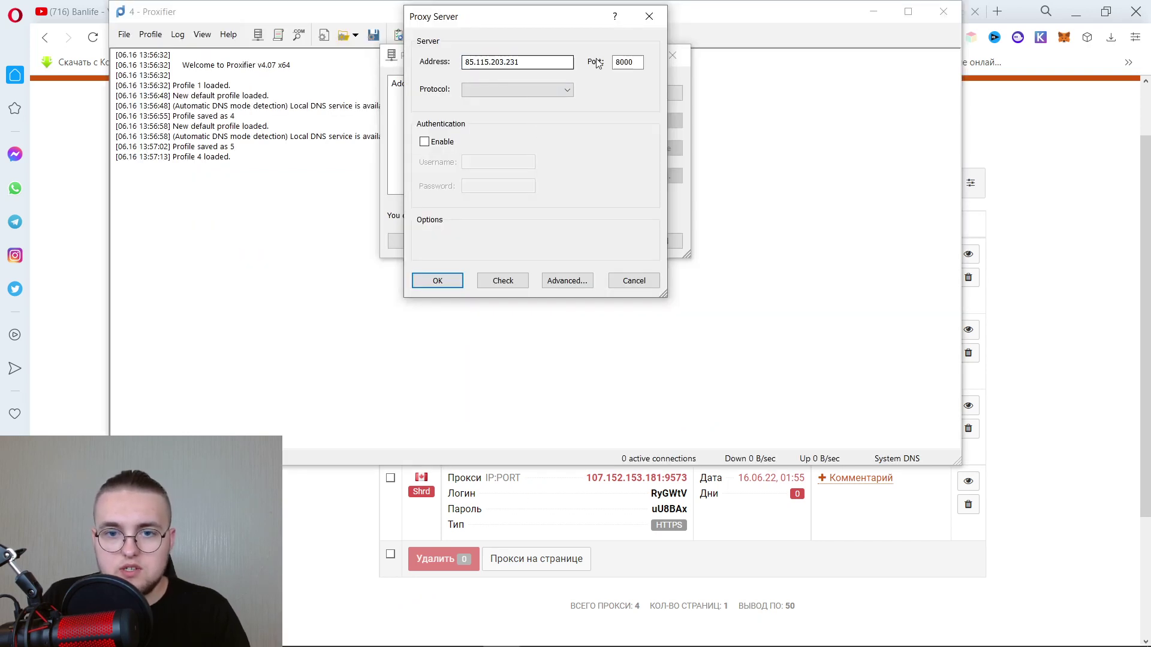
click(474, 89)
click(483, 107)
click(424, 141)
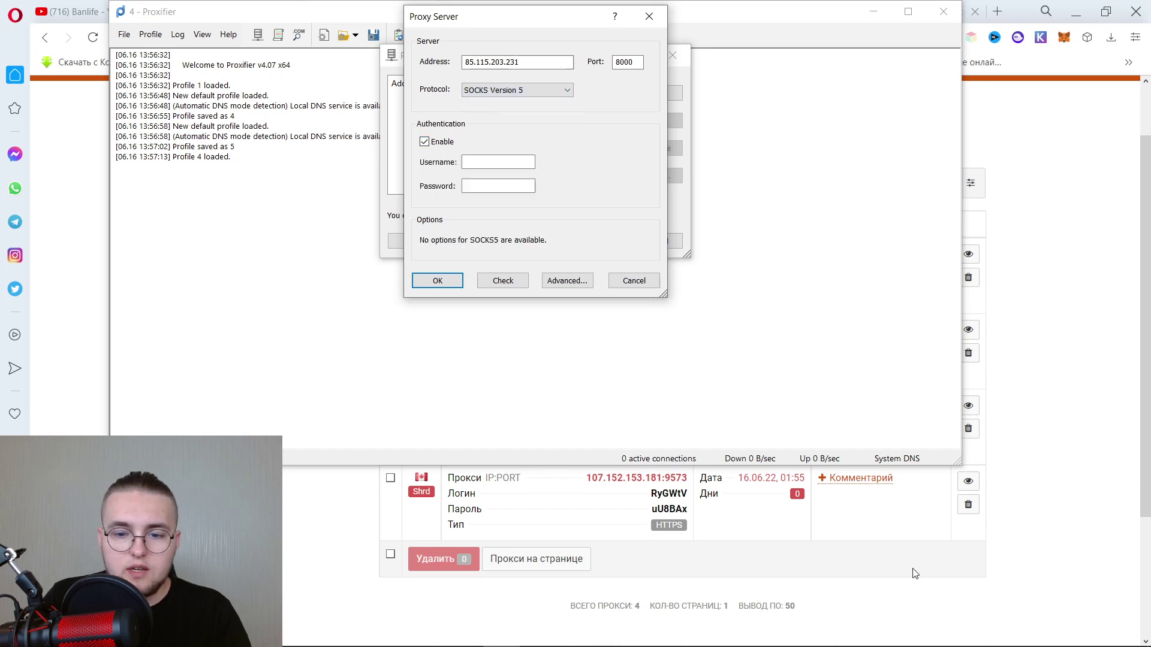
Paste the proxy's login from the PROXY6 list into the username field.
click(1096, 451)
double_click(669, 266)
key(ctrl+c)
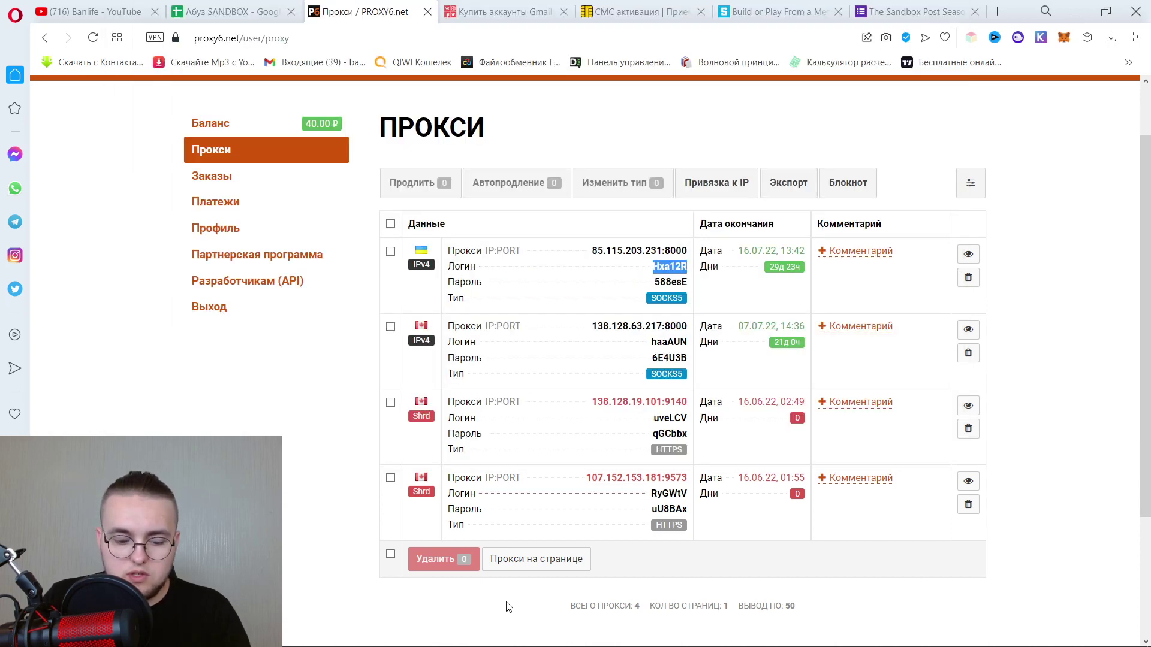
mouse_move(470, 645)
click(501, 633)
click(498, 162)
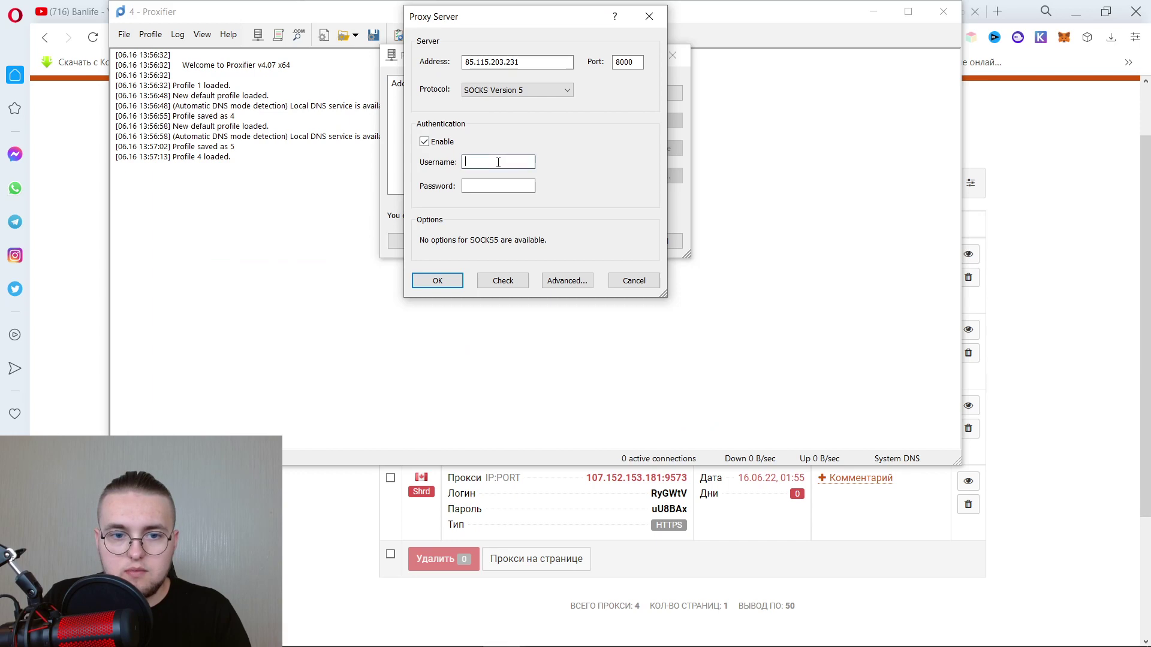
key(ctrl+v)
Copy the proxy's password from the PROXY6 list into the password field.
click(1029, 259)
double_click(670, 282)
key(ctrl+c)
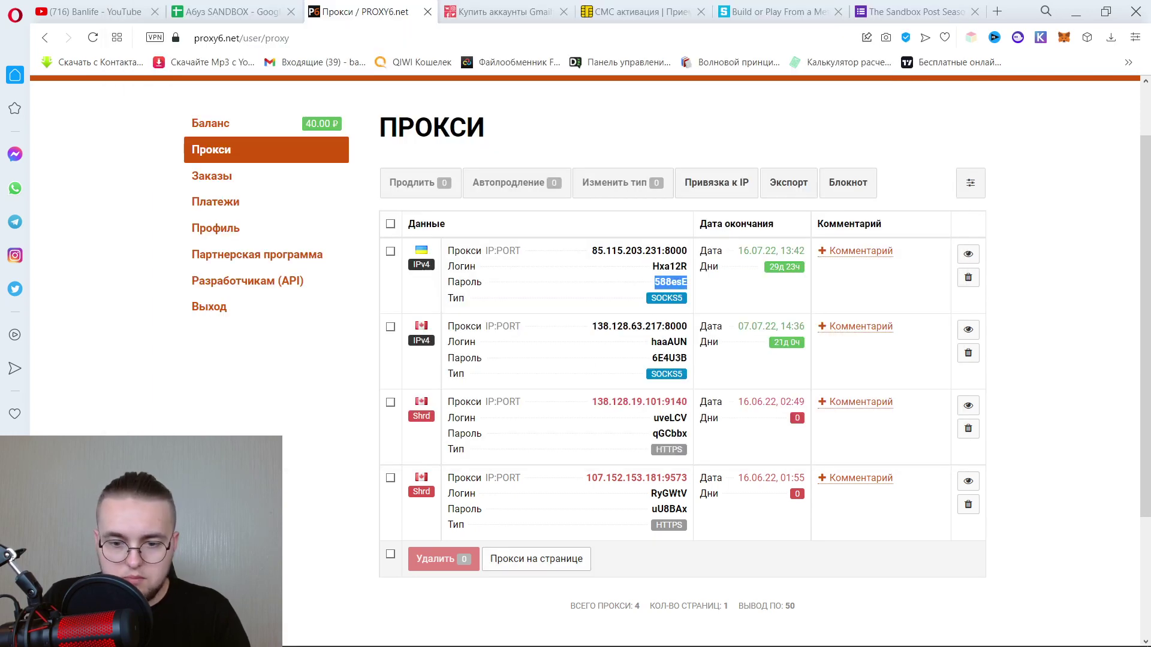
mouse_move(556, 642)
click(501, 632)
key(ctrl+v)
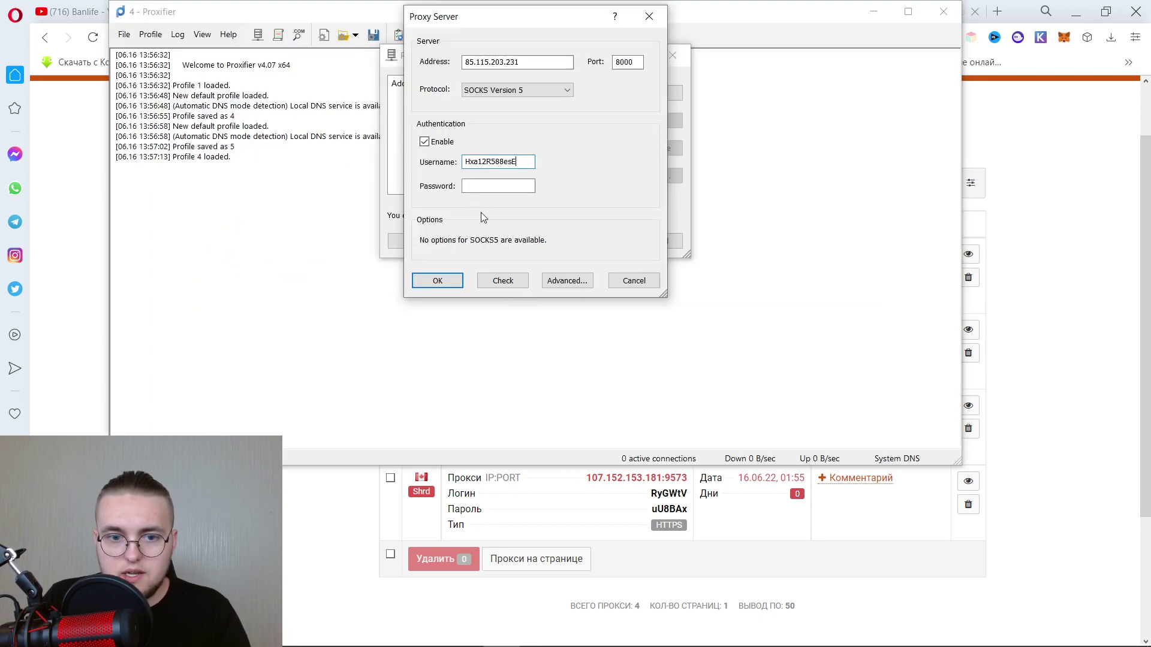
drag(518, 162, 437, 162)
click(469, 187)
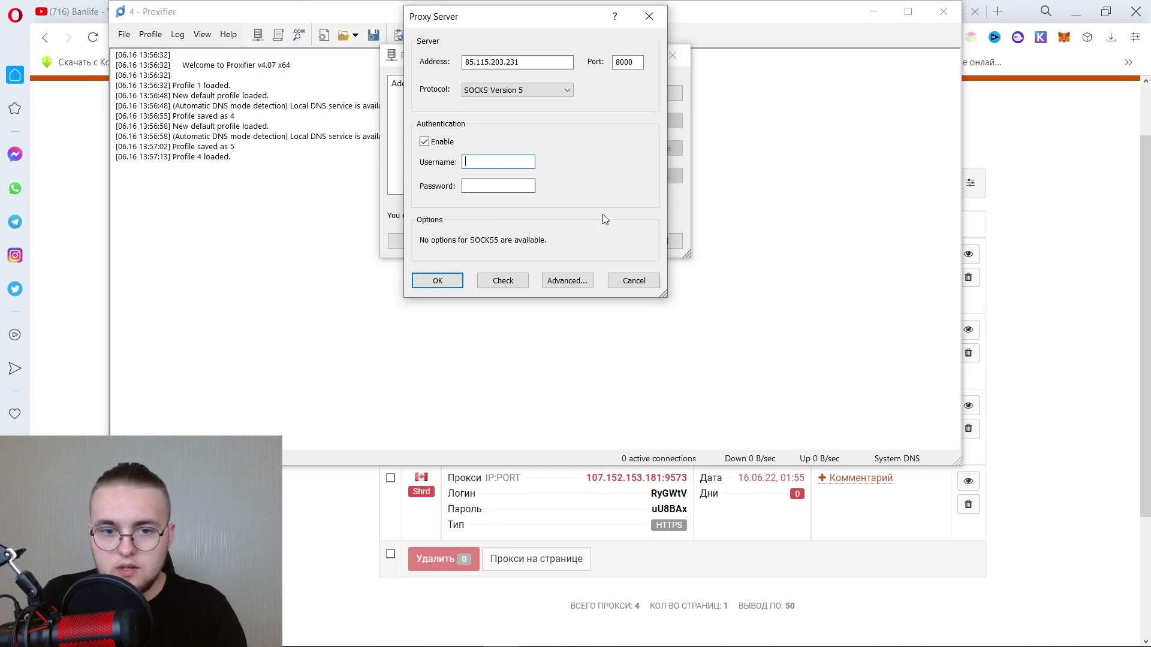
key(ctrl+v)
click(1013, 232)
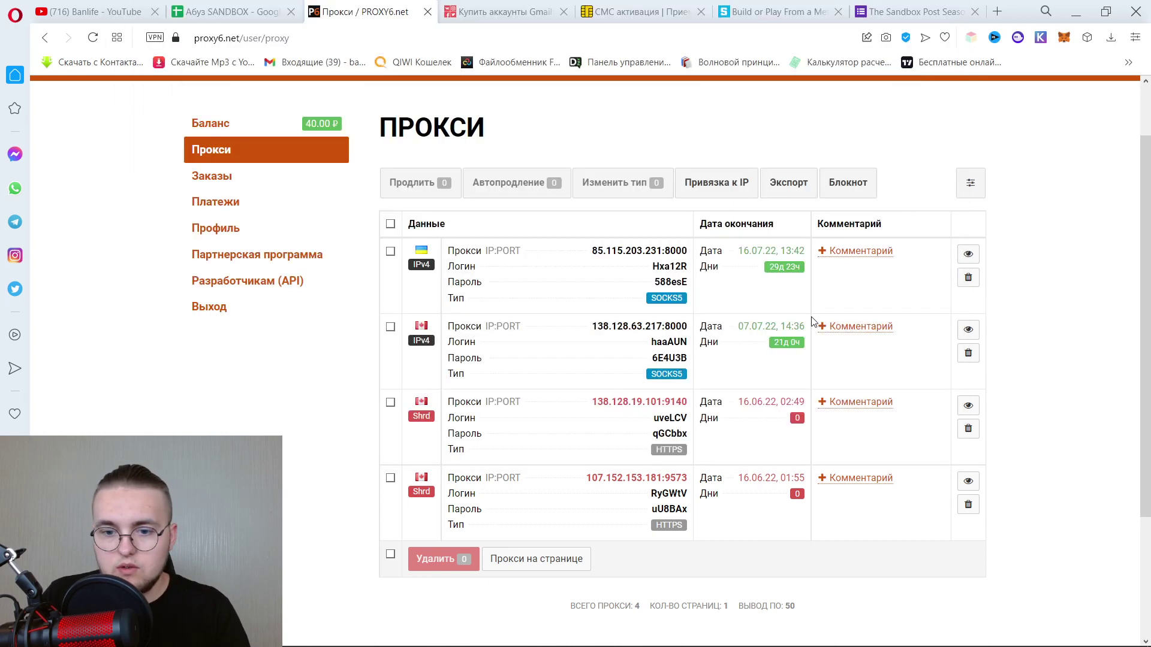
double_click(670, 266)
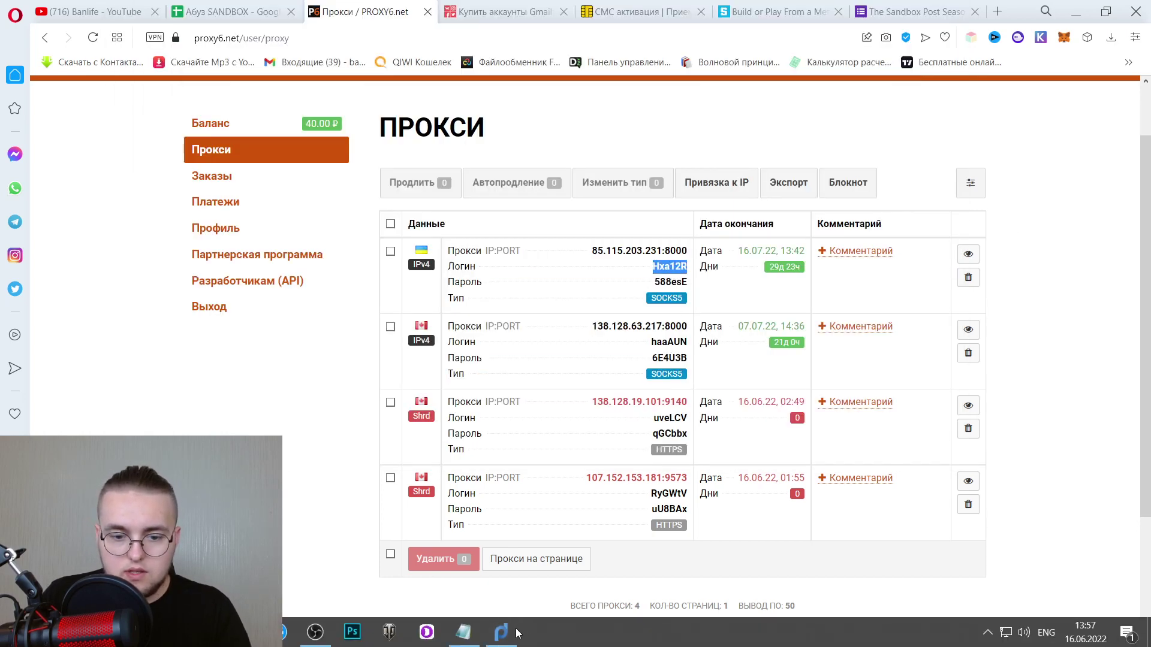
click(502, 640)
click(496, 161)
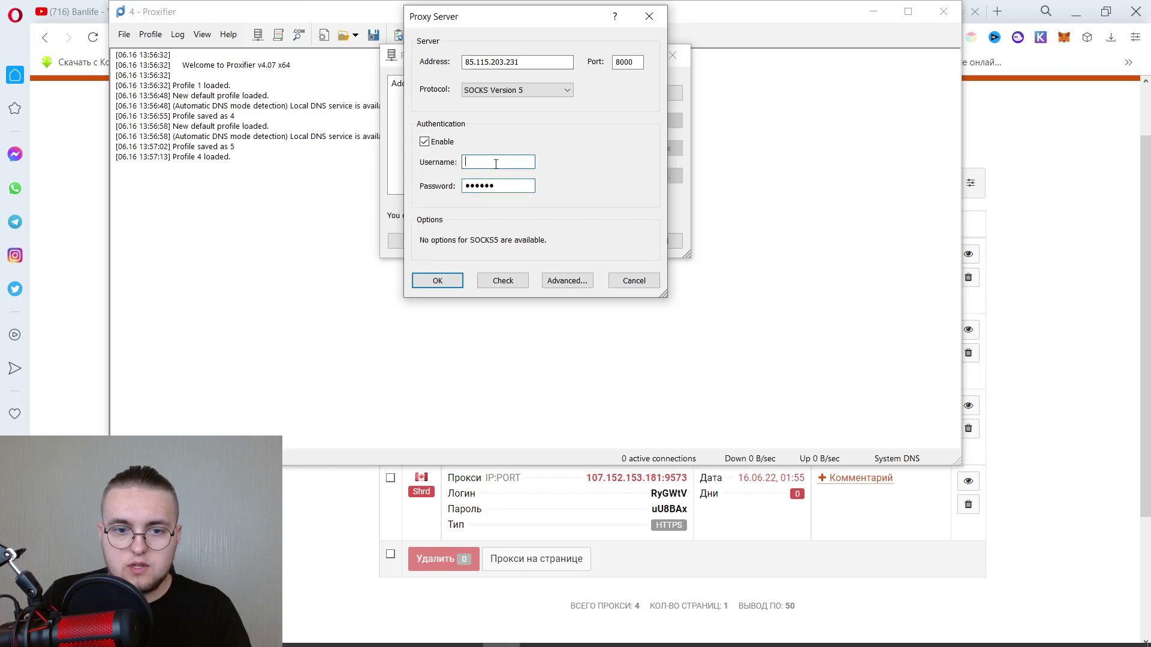
Test the proxy connection, save the entry, and accept it as the default proxy.
click(560, 288)
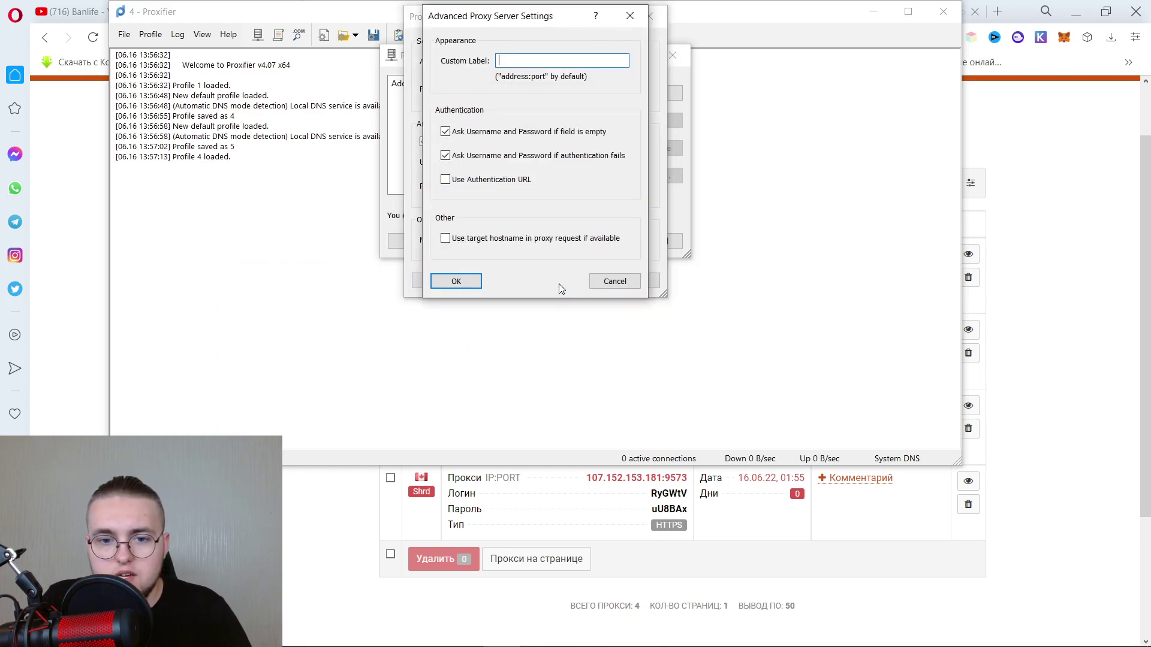
click(628, 12)
click(527, 282)
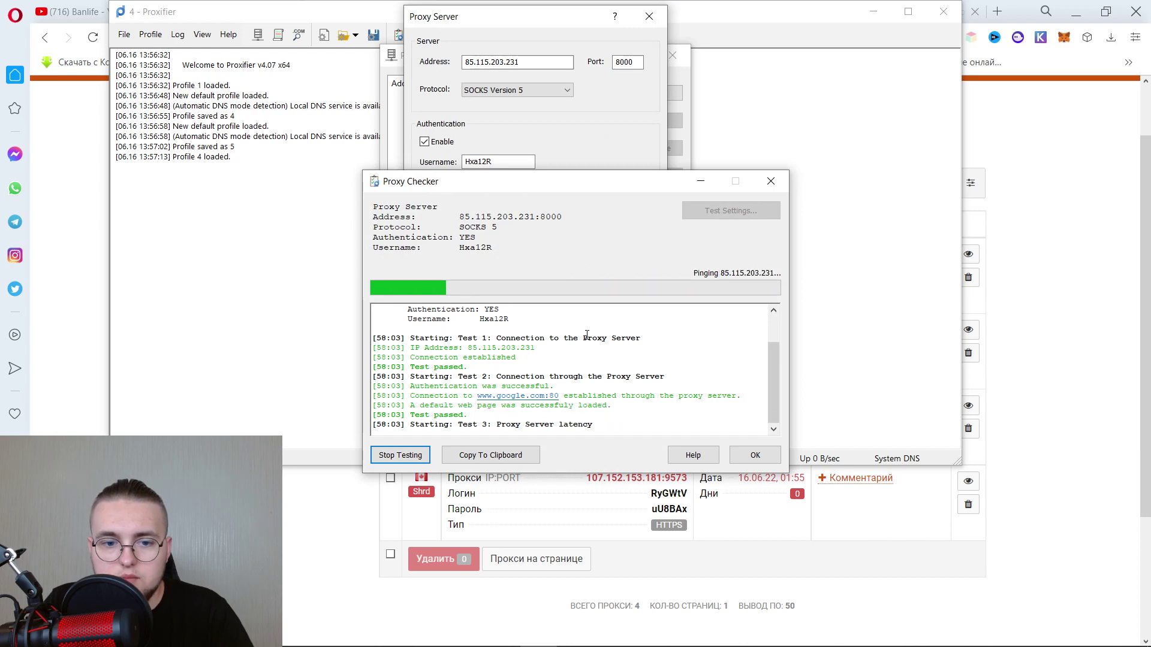
click(771, 183)
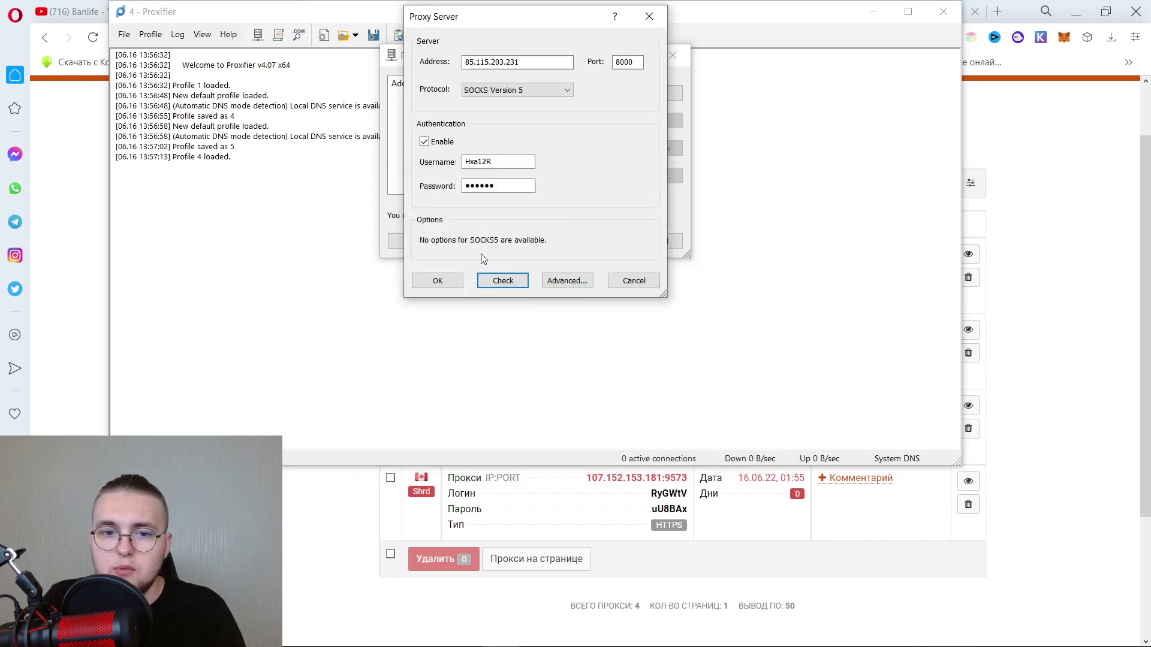
click(444, 279)
click(563, 194)
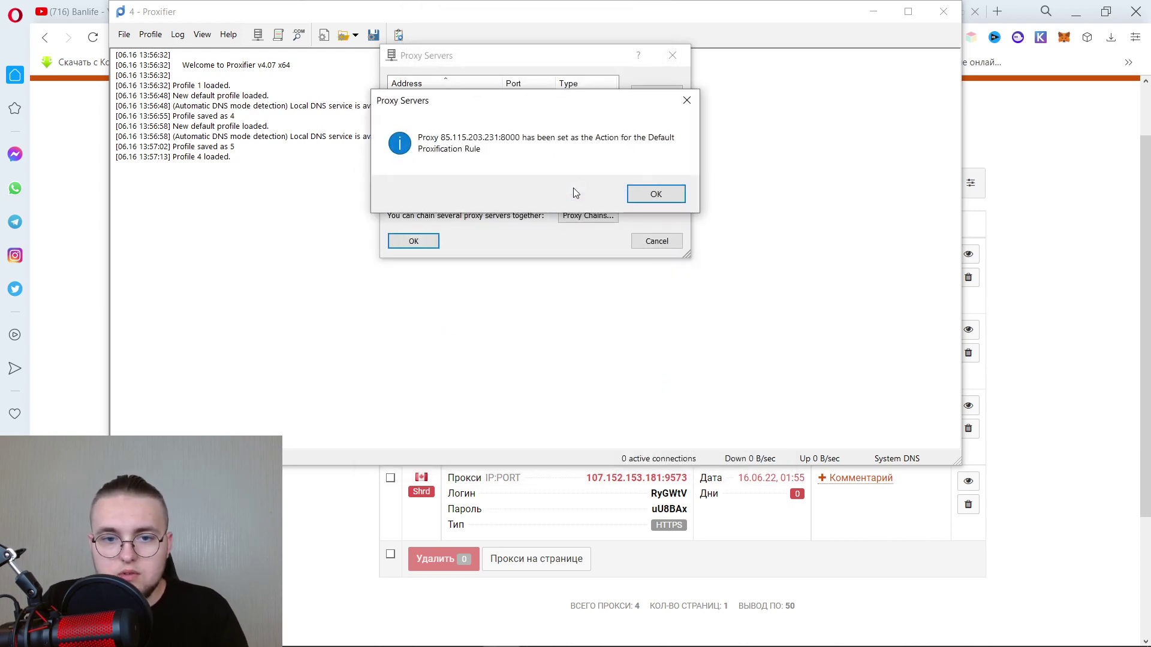
click(636, 193)
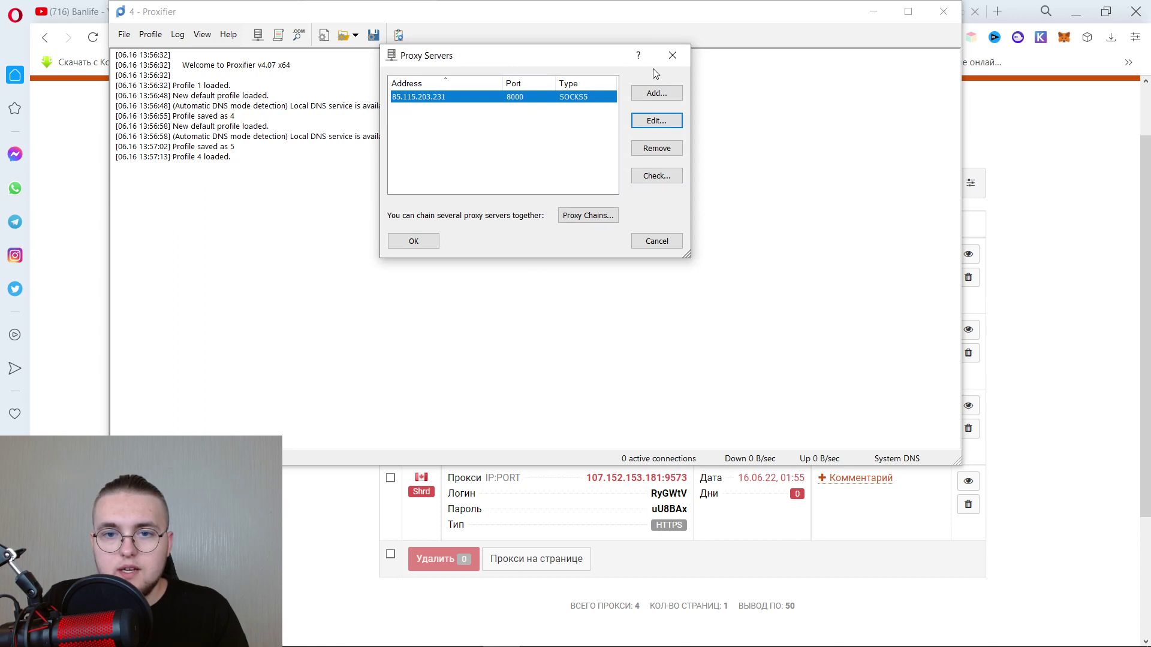
click(672, 55)
Add a server entry for 85.115.203.231:8000 with the SOCKS Version 5 protocol.
click(151, 34)
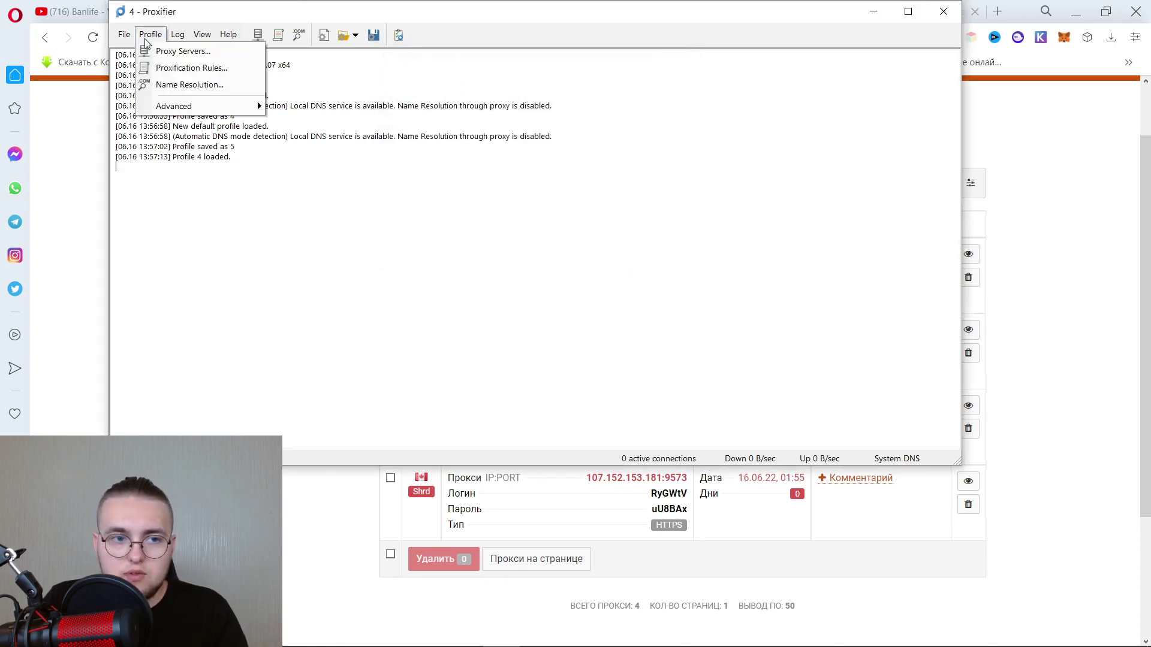
click(179, 47)
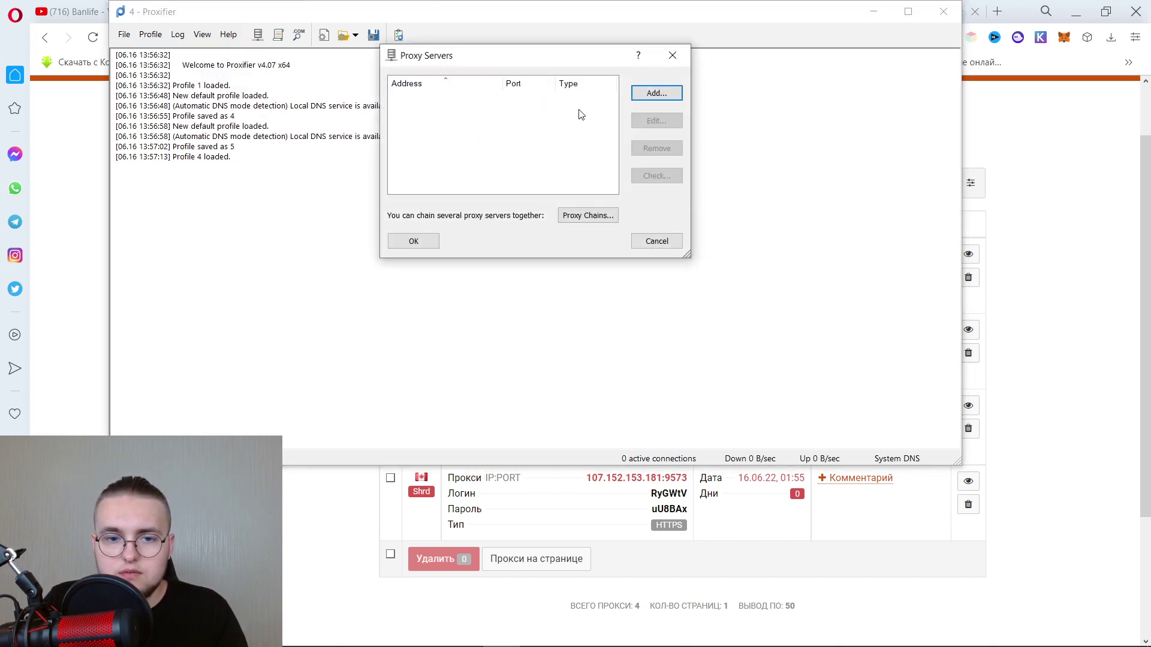
double_click(412, 144)
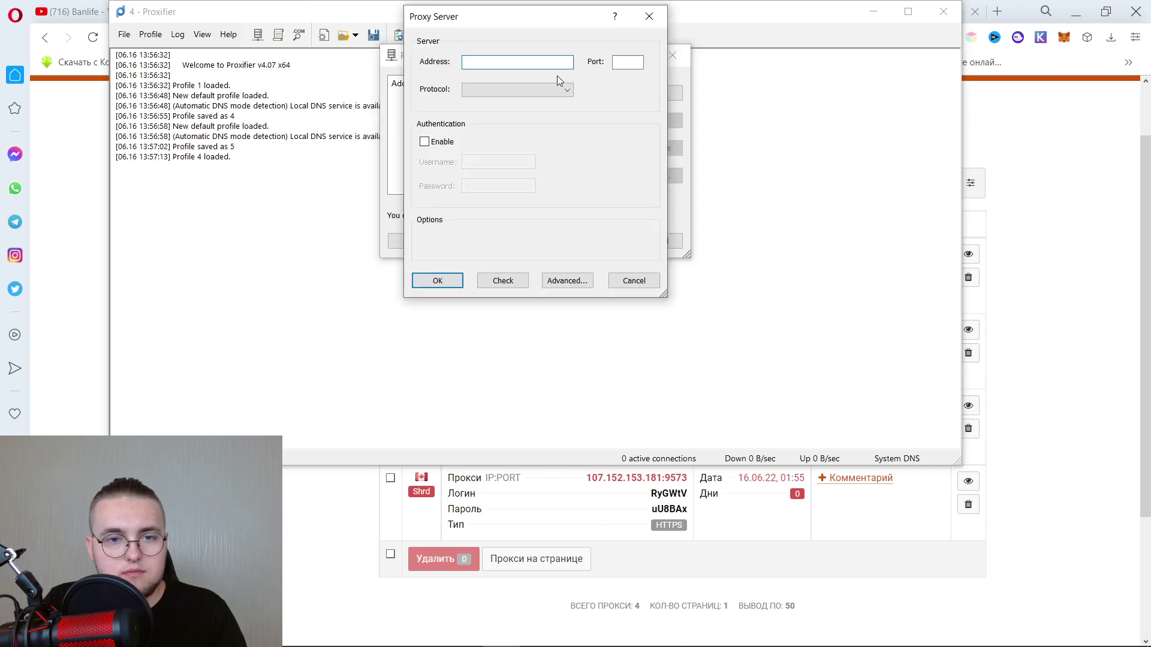
click(780, 521)
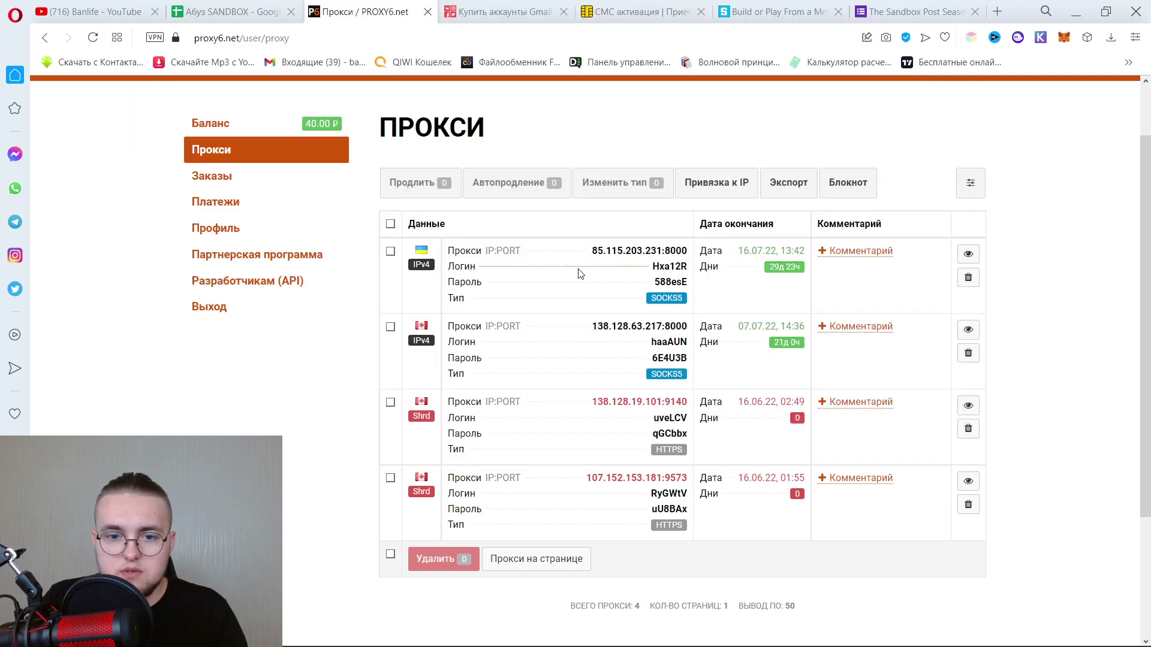
double_click(627, 252)
key(ctrl+c)
click(500, 638)
key(ctrl+v)
click(519, 89)
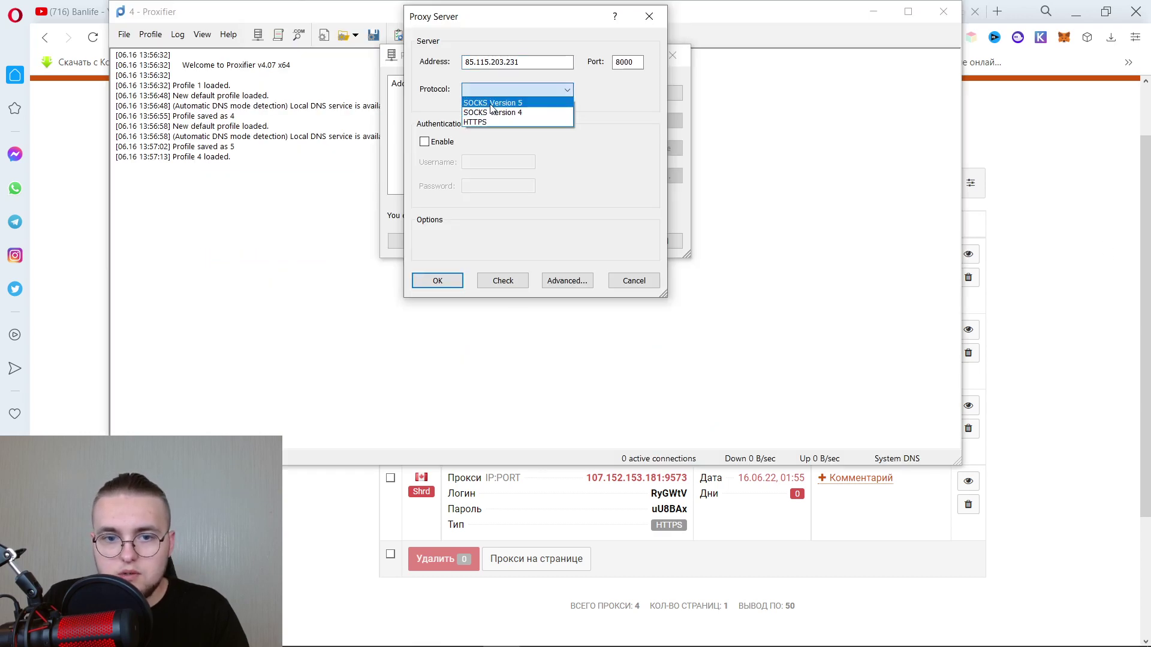
click(497, 110)
key(alt+Tab)
key(alt+Tab)
key(Return)
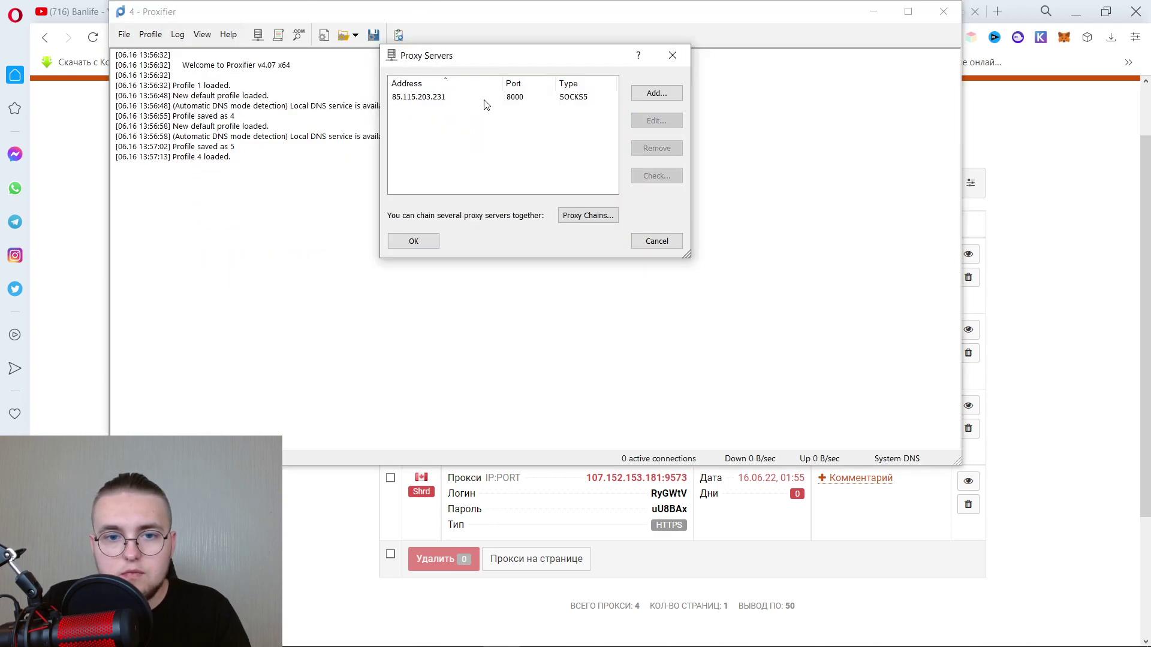
click(414, 241)
Recheck the proxy server list, minimise Proxifier, and start a blank Opera tab.
click(150, 35)
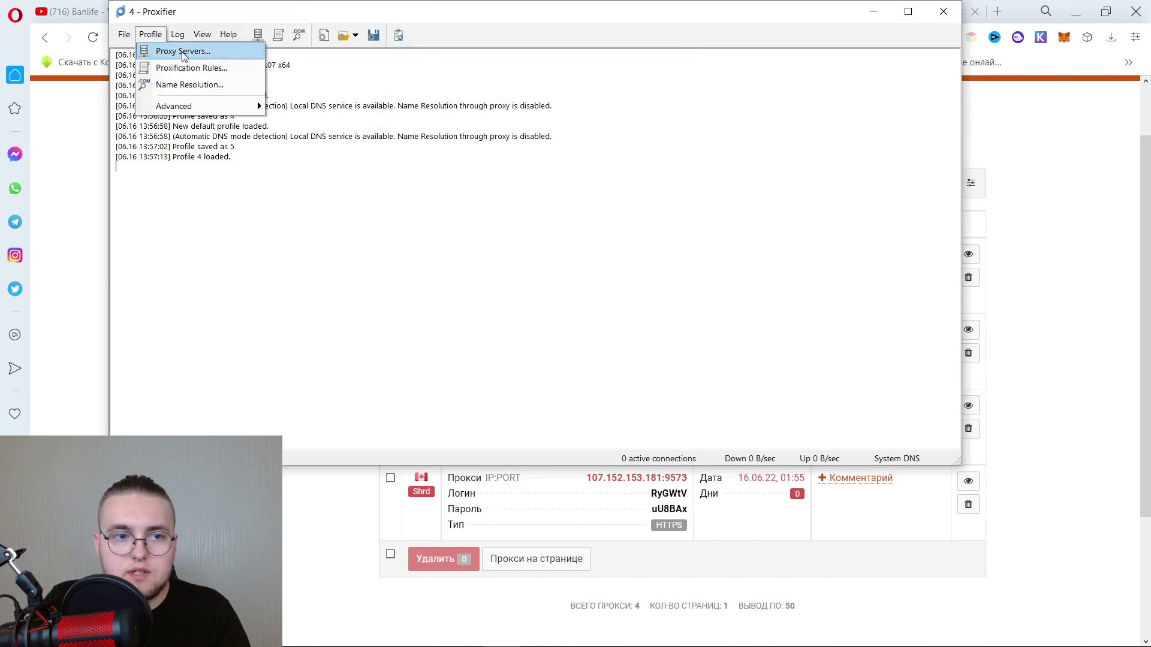
click(183, 52)
click(542, 159)
click(677, 52)
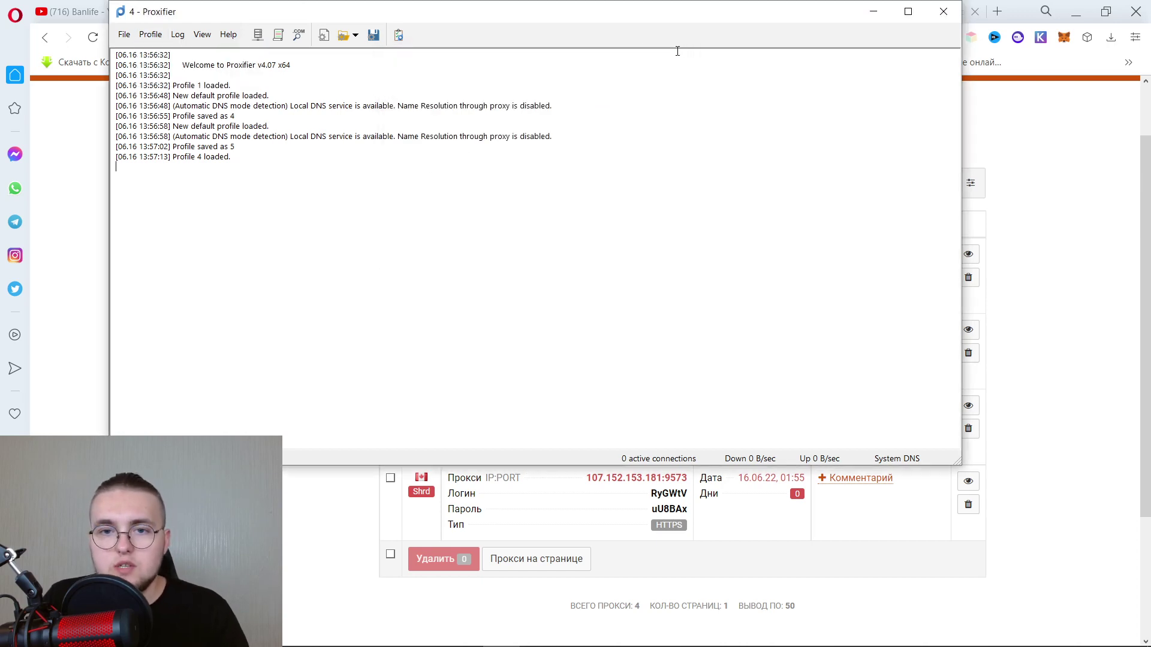
click(873, 12)
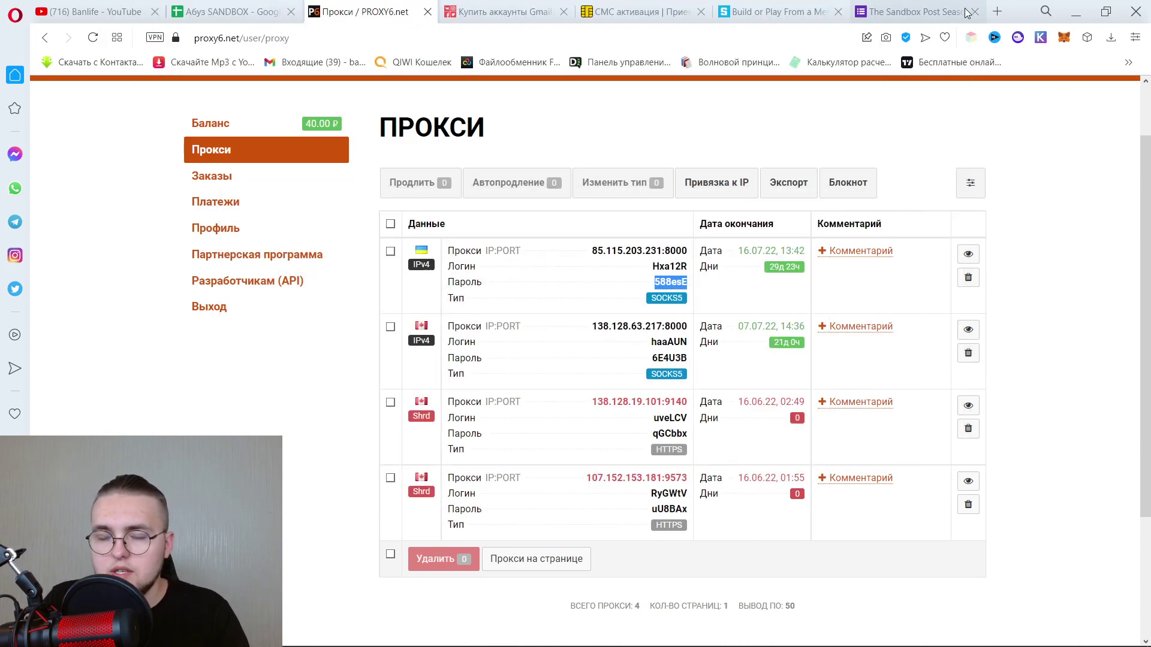
click(503, 632)
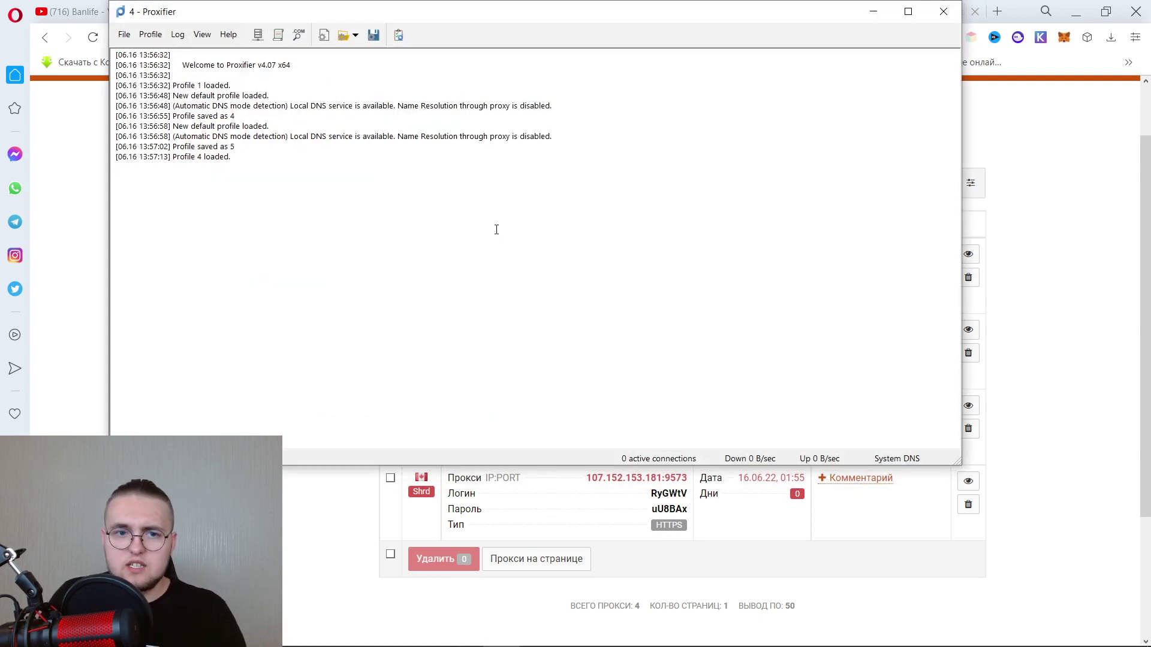
click(150, 34)
click(183, 52)
click(412, 114)
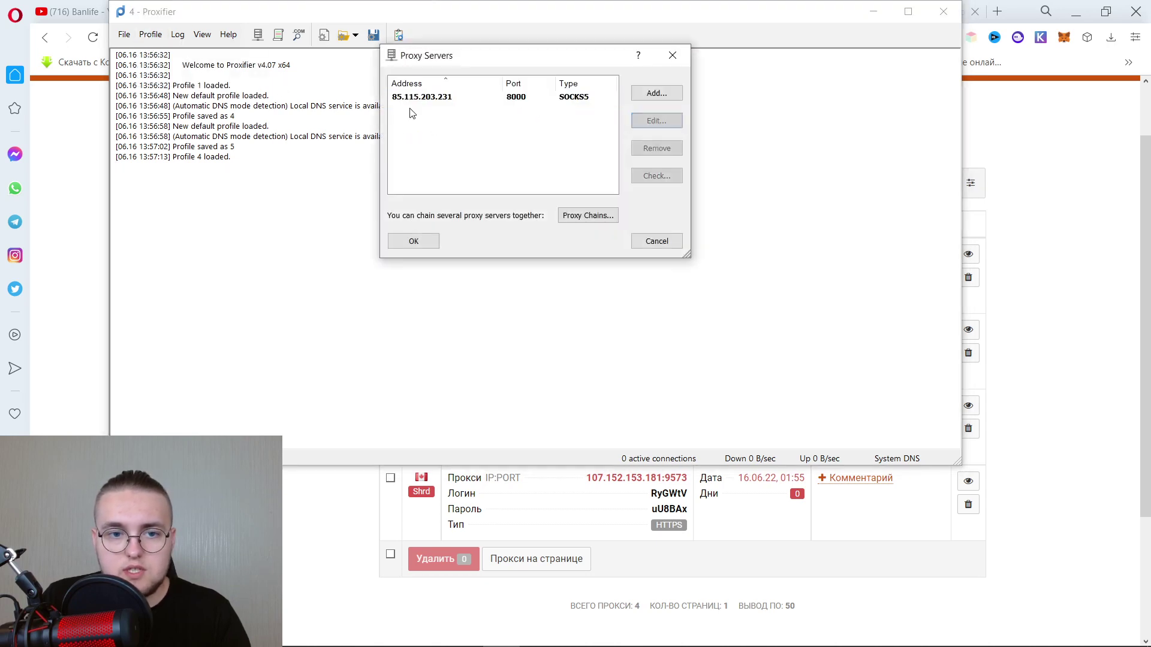
click(672, 55)
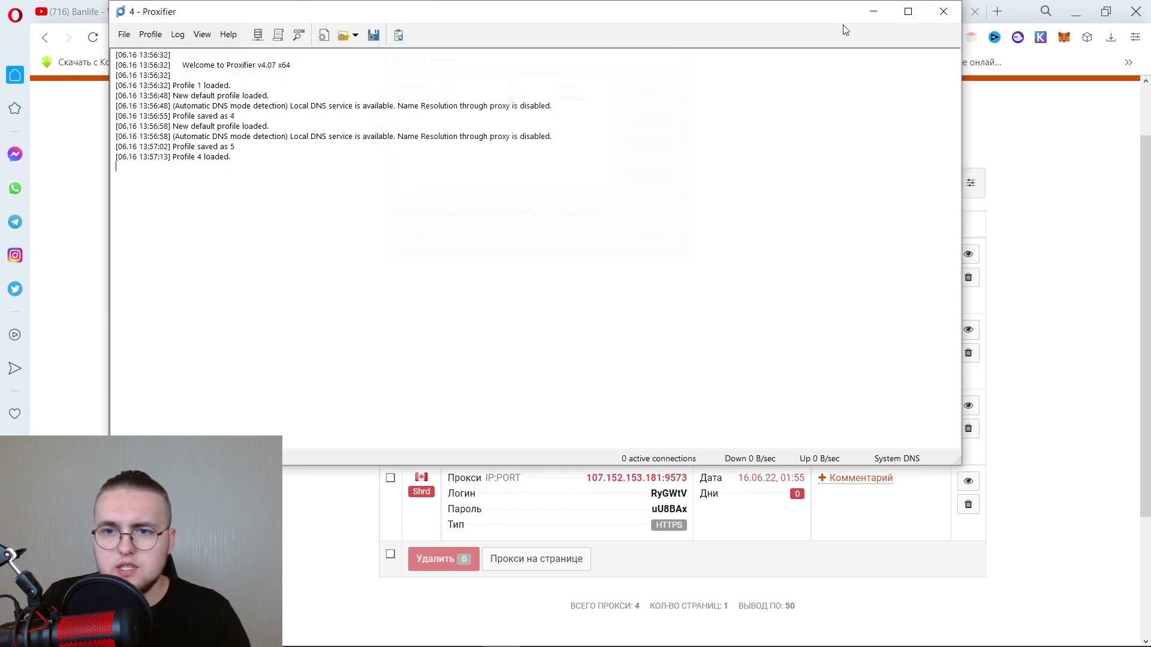
click(871, 16)
click(997, 11)
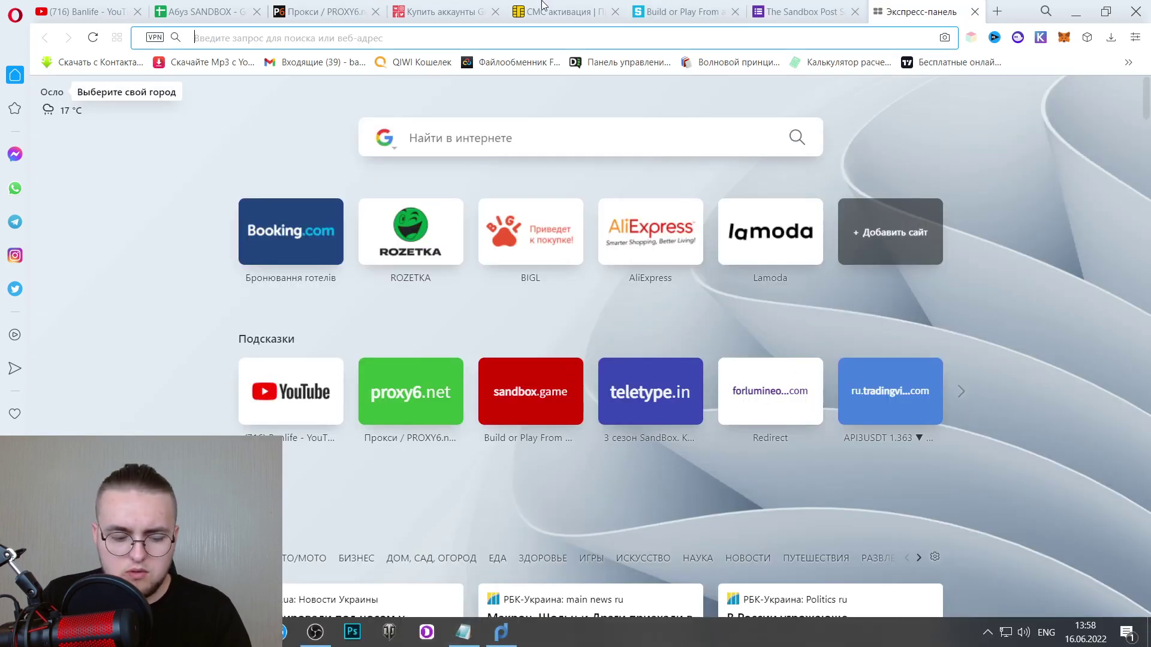
Search for 2ip and open 2ip.ru, which shows the IP 85.115.203.231.
text(2)
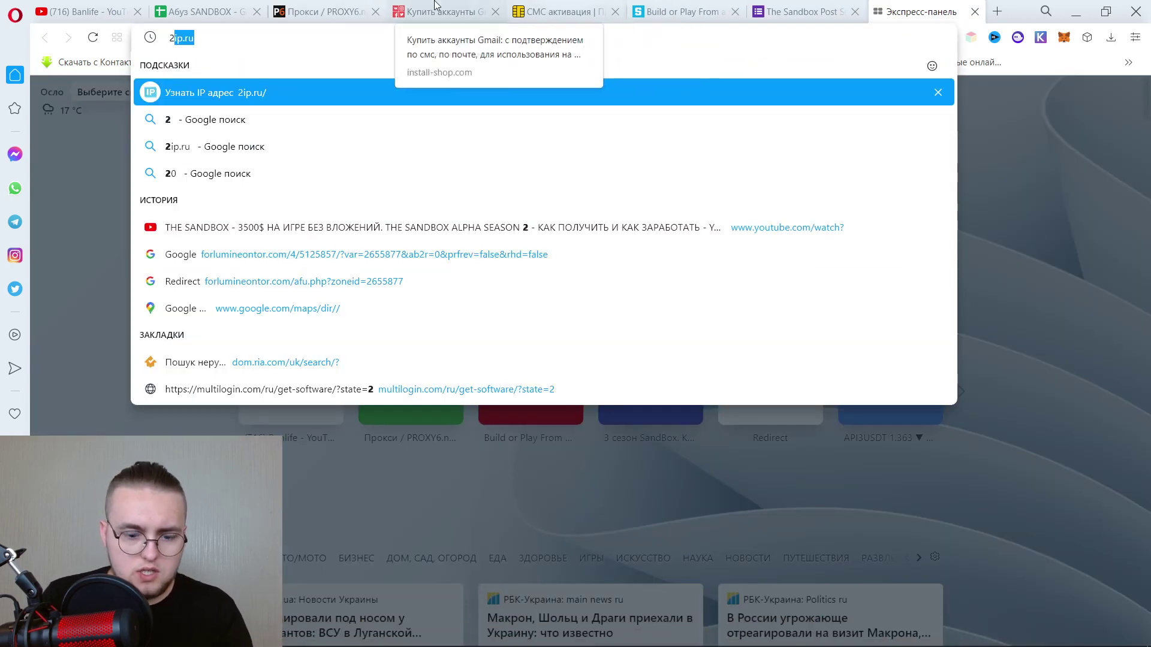
text(ip)
key(Delete)
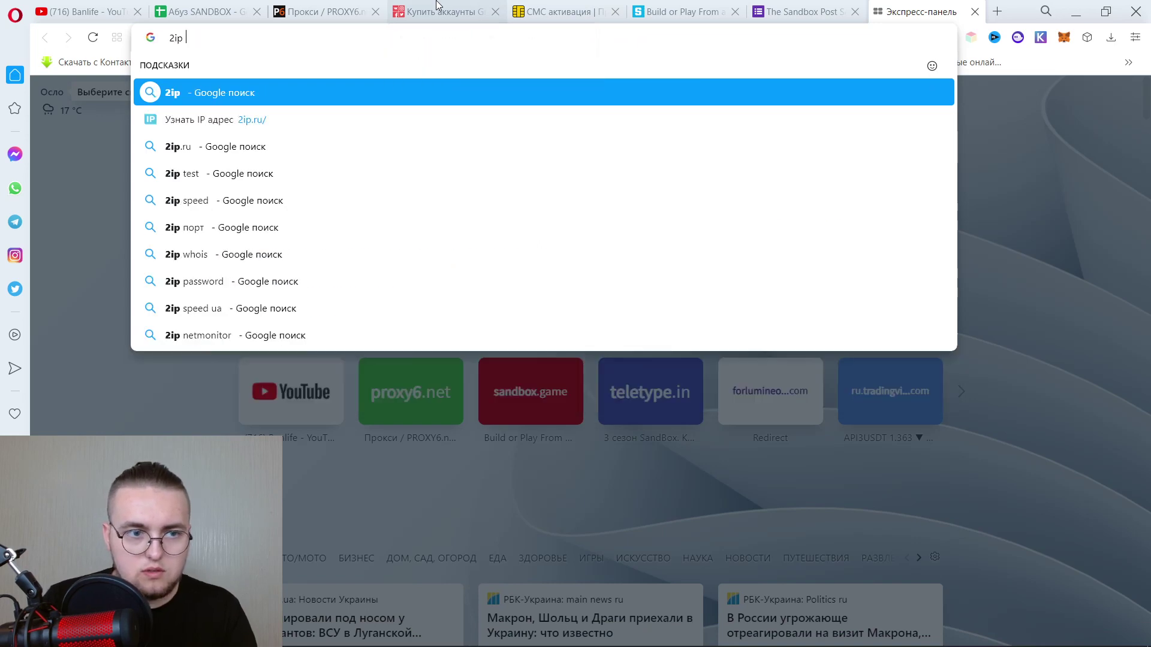
key(Return)
click(220, 241)
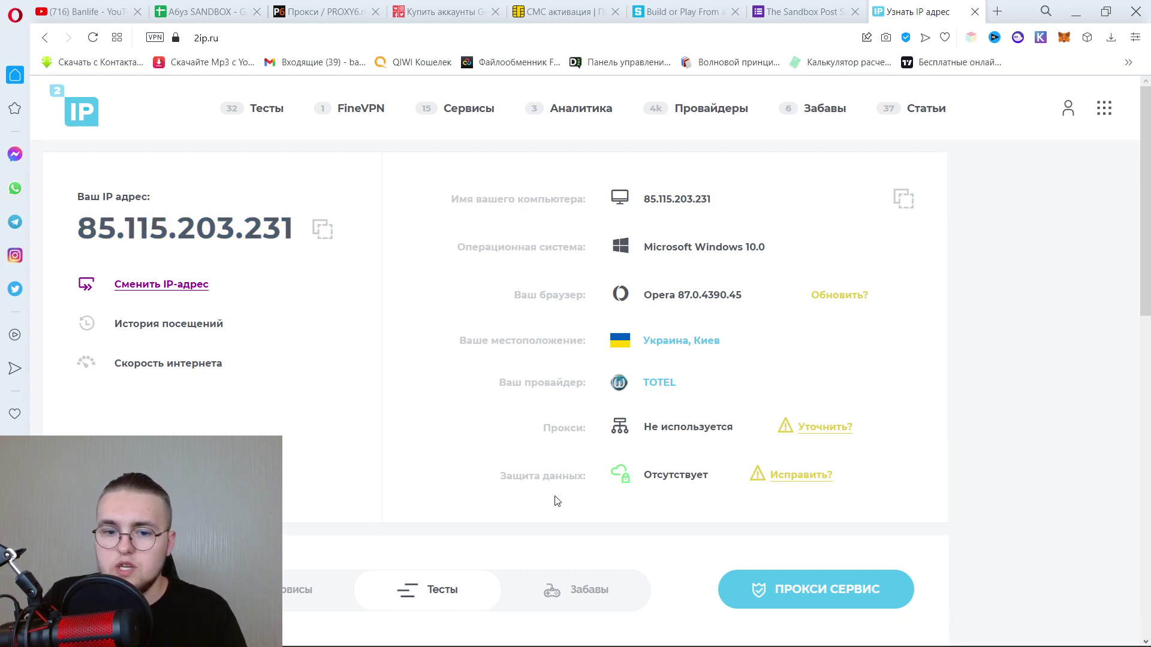
Save the Proxifier profile as 5, overwriting the existing profile.
click(501, 633)
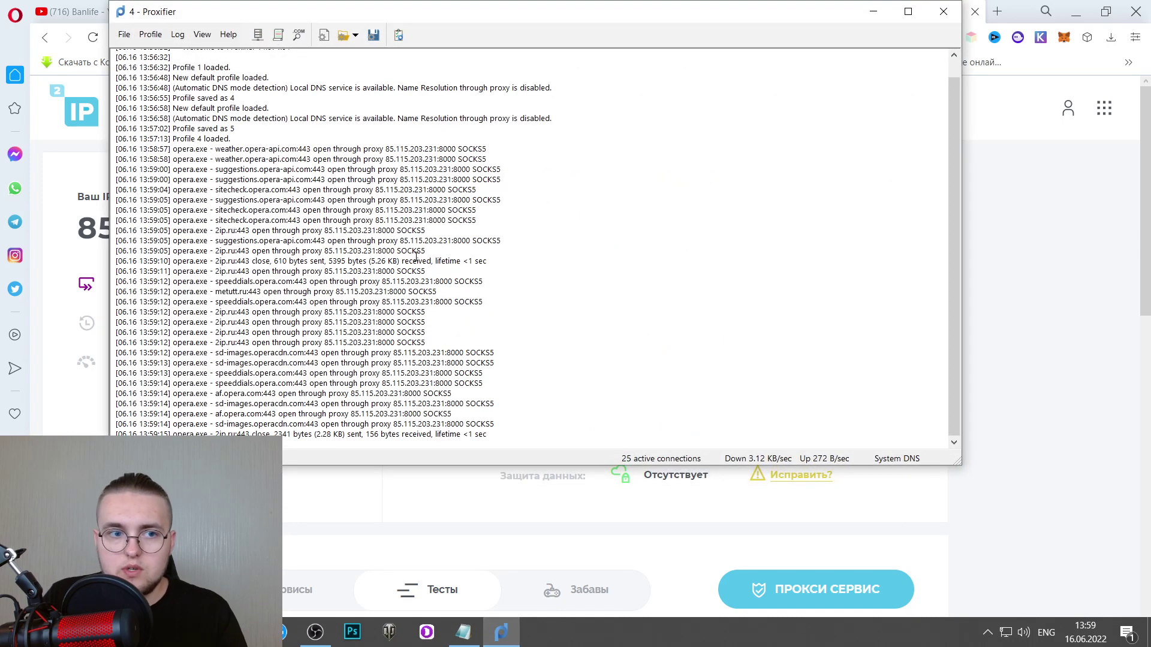
click(124, 35)
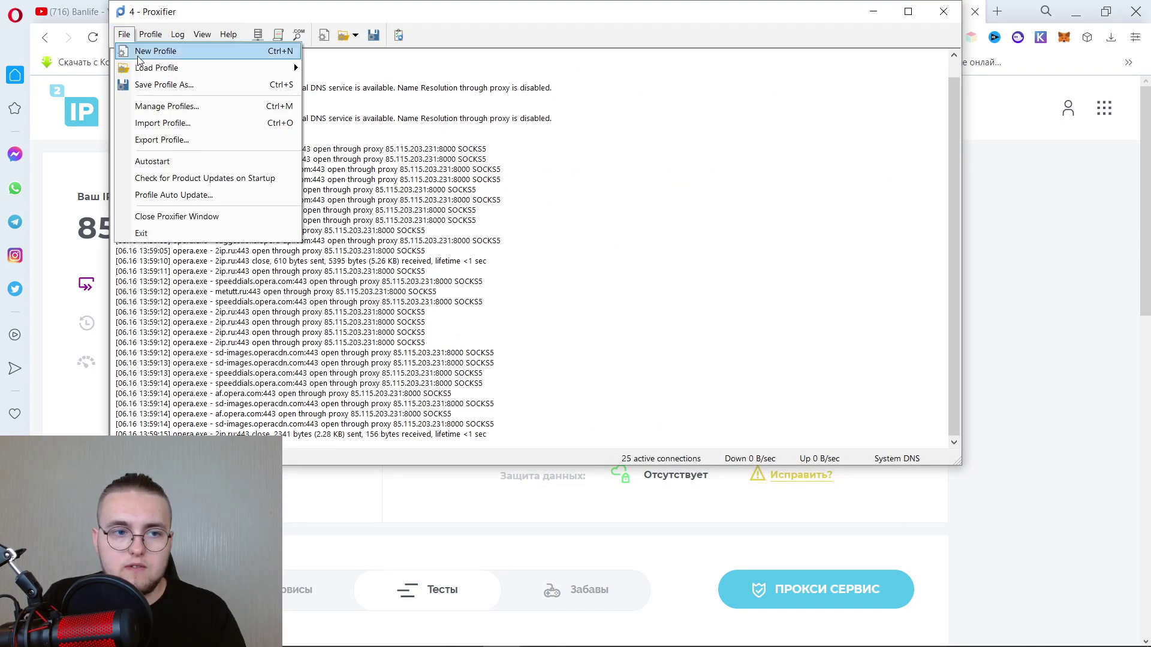
click(166, 106)
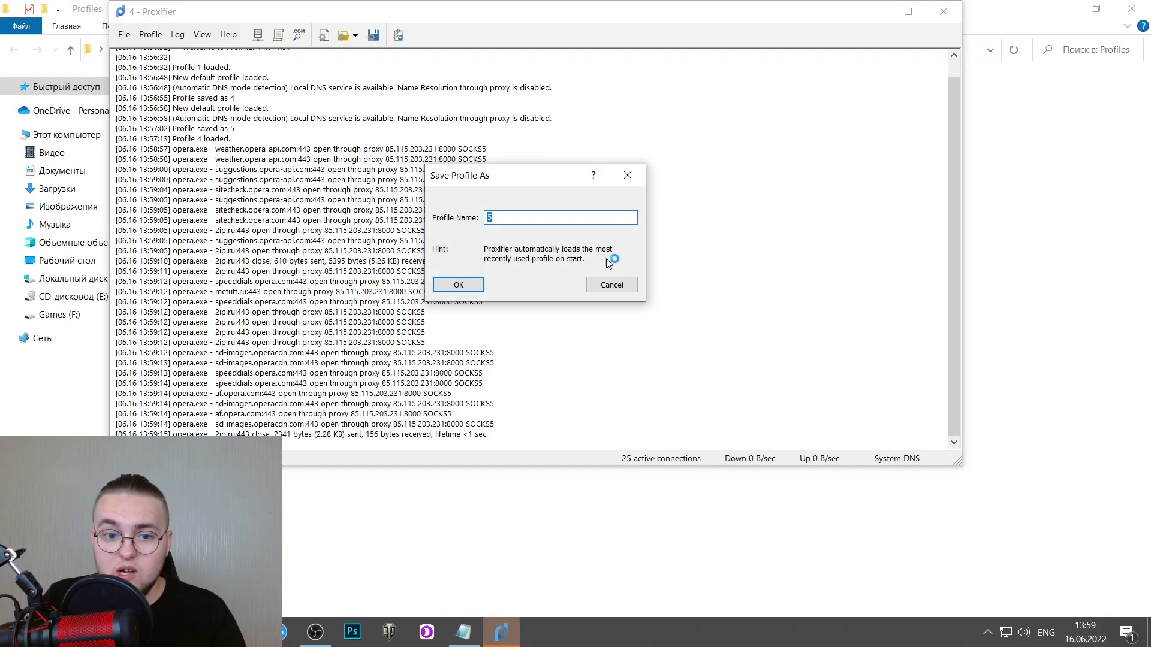
click(475, 286)
click(537, 280)
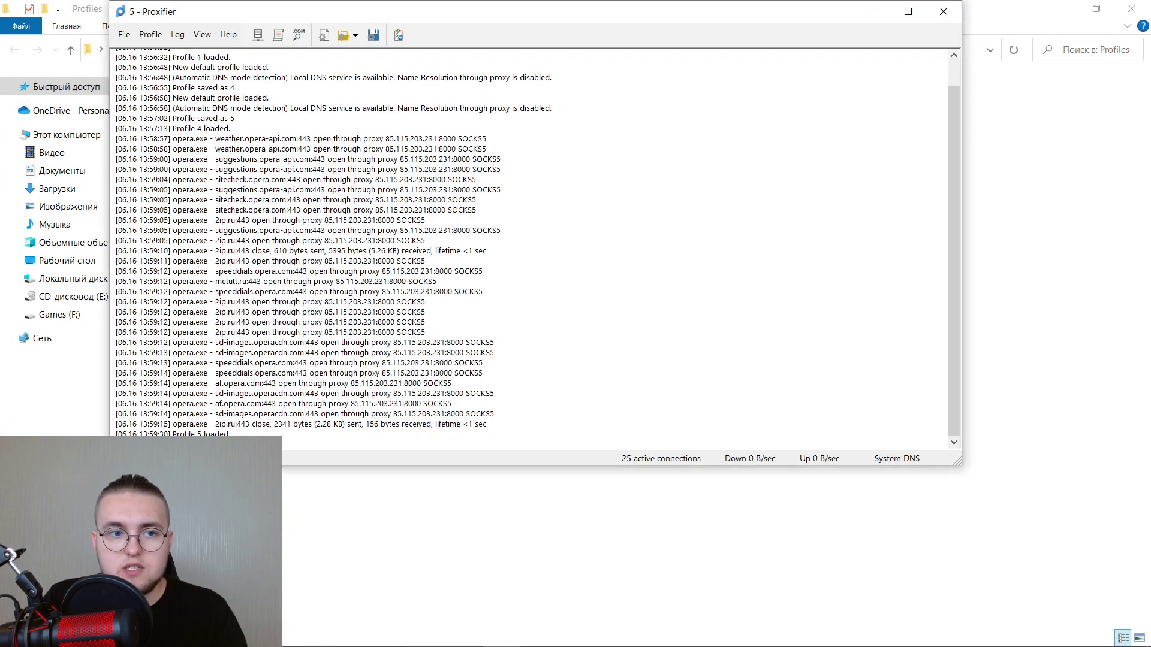
Review the proxy server list without changes, then minimise the browser to the desktop.
click(151, 34)
click(167, 49)
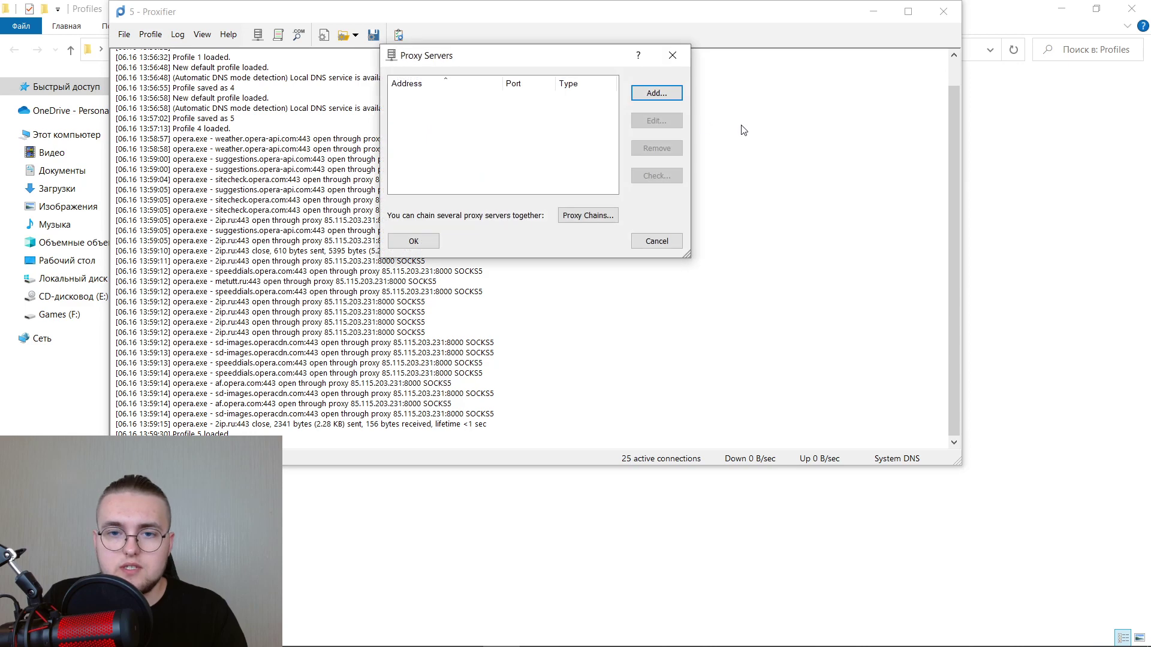
click(648, 93)
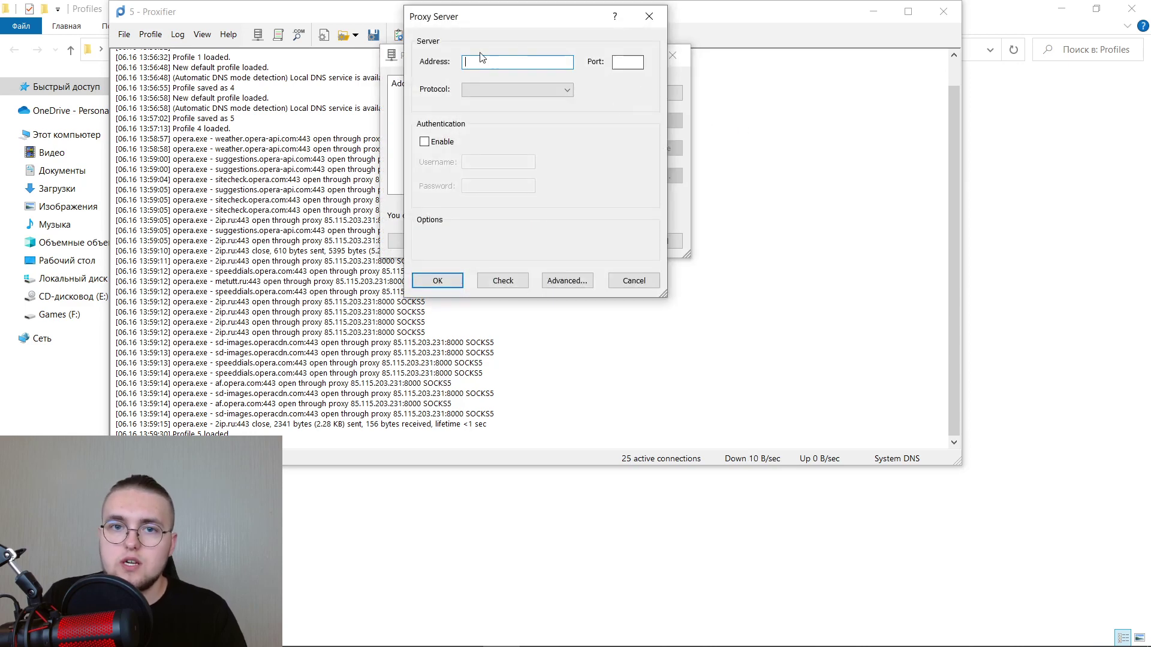
click(649, 16)
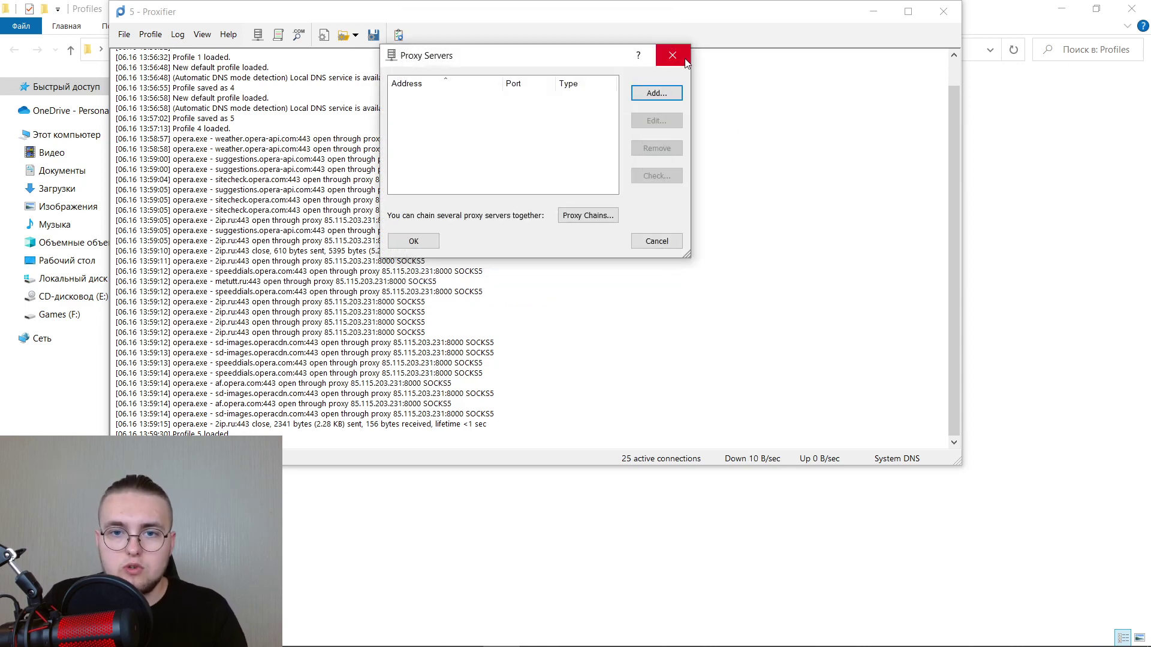
click(685, 60)
click(124, 34)
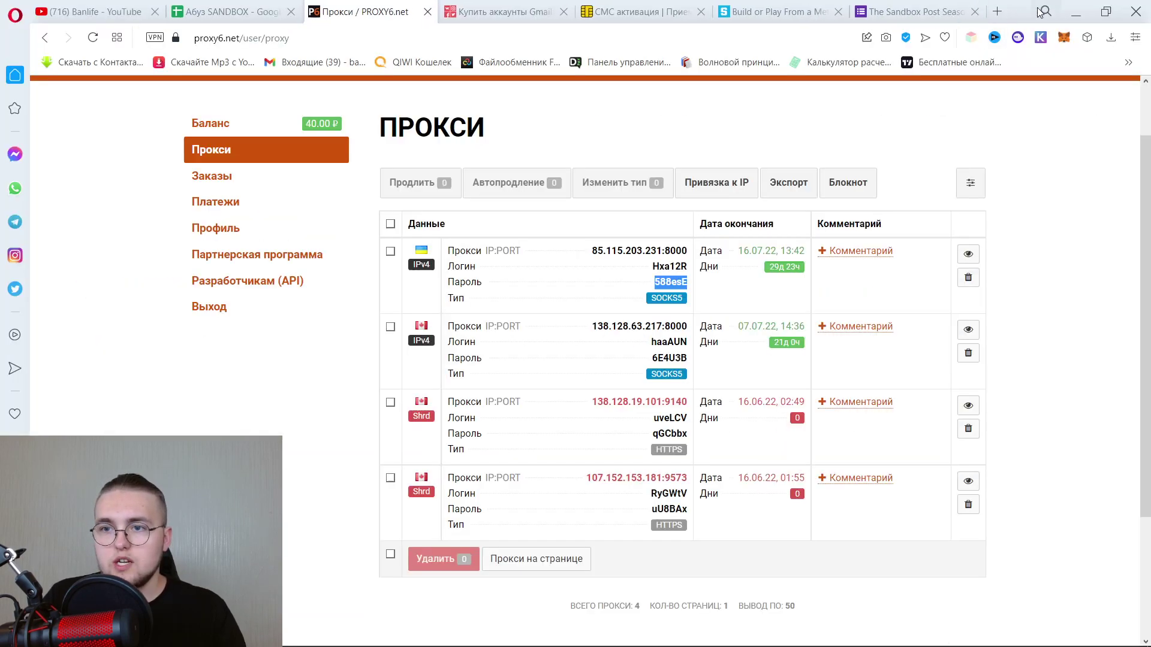
click(1075, 12)
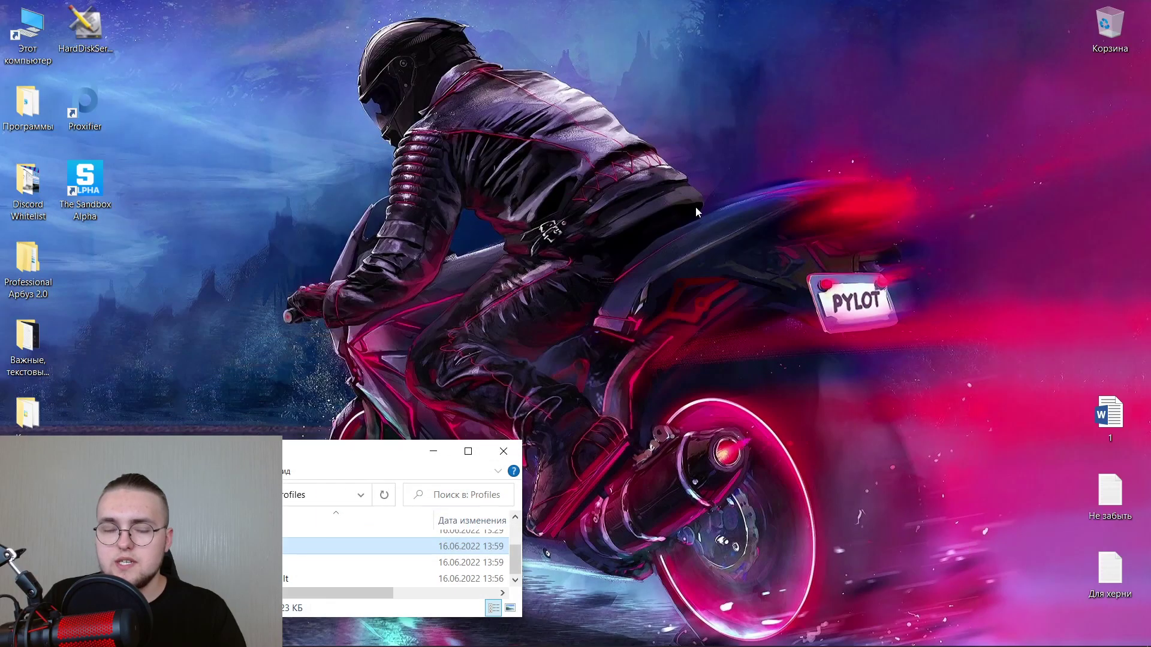
Close the Profiles folder window and launch HardDiskSerialNumberChanger from the desktop.
click(504, 452)
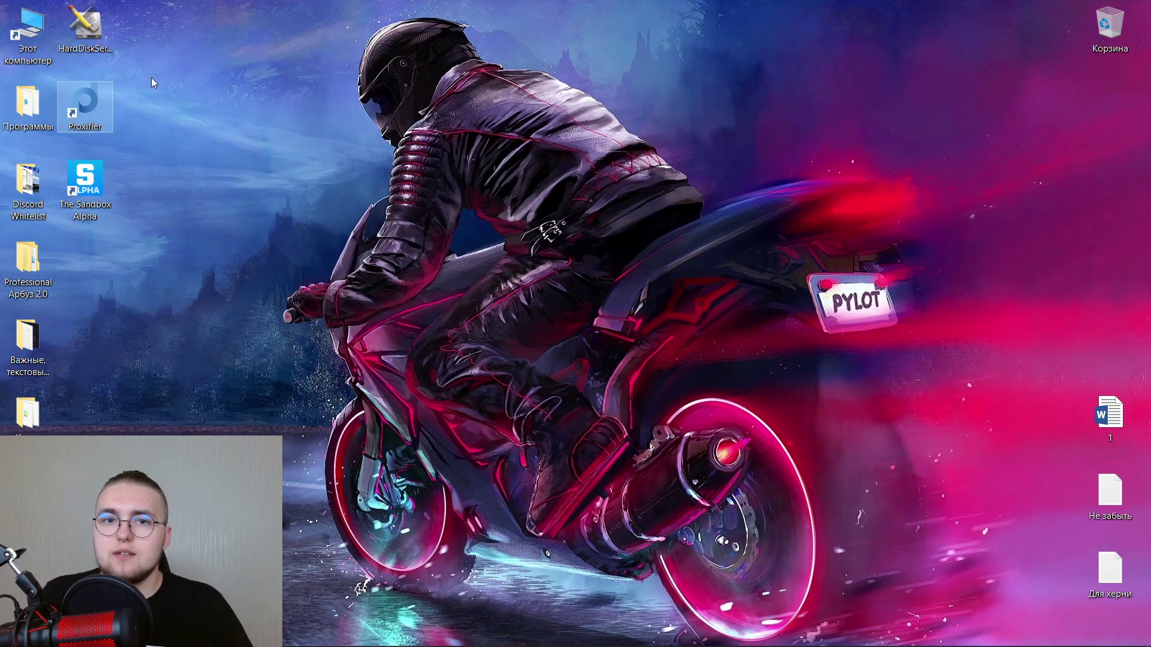
click(112, 52)
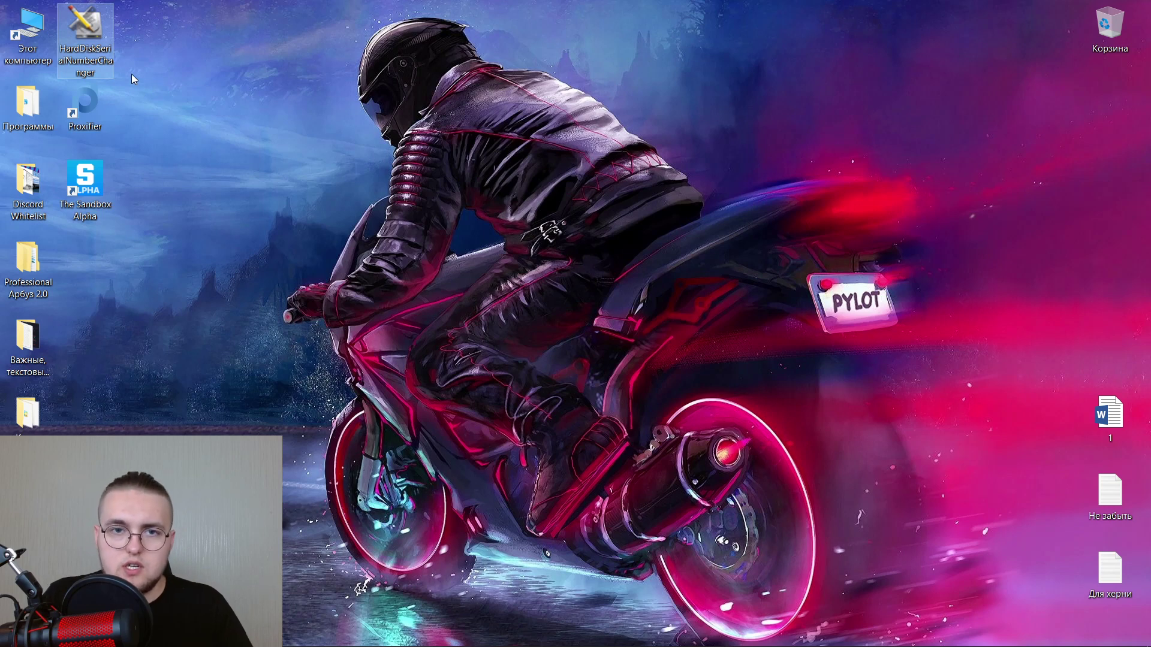
key(Return)
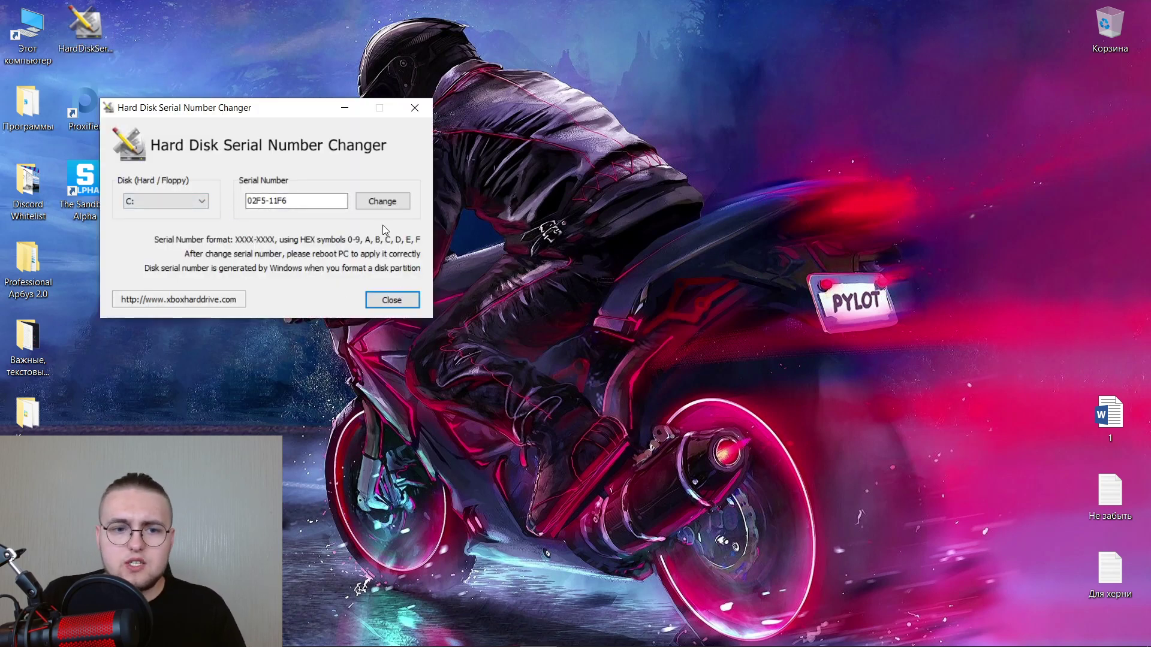
Try applying serial 02F5-11F6 to drive C:, dismiss the unable-to-write error, and close.
click(381, 194)
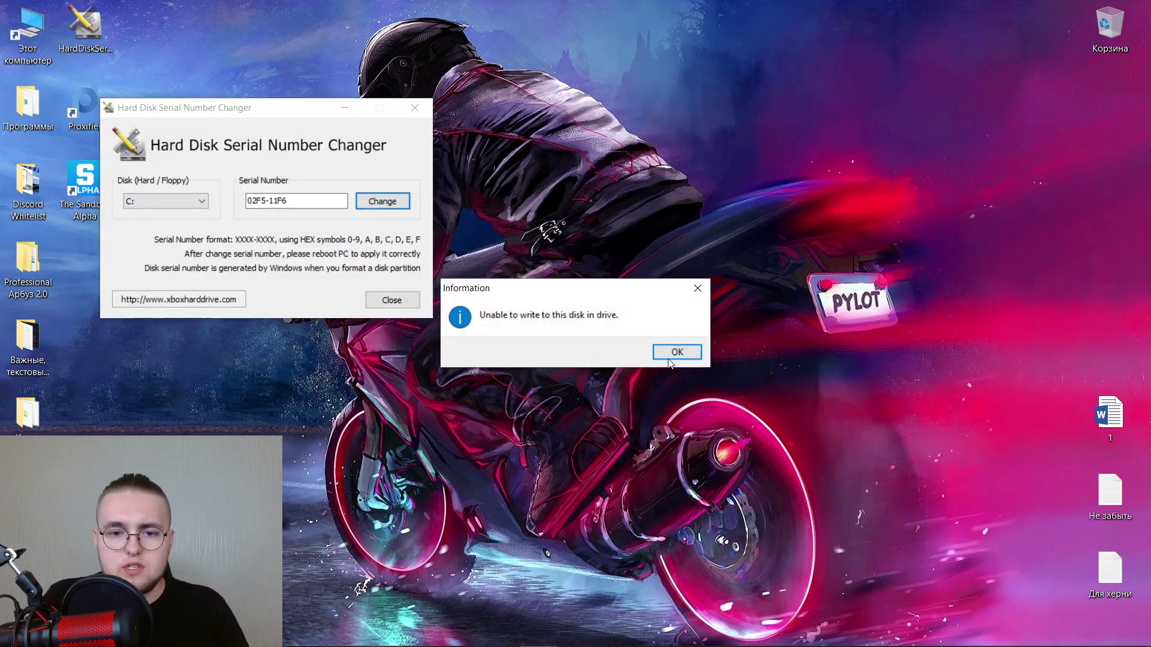
click(677, 351)
click(428, 110)
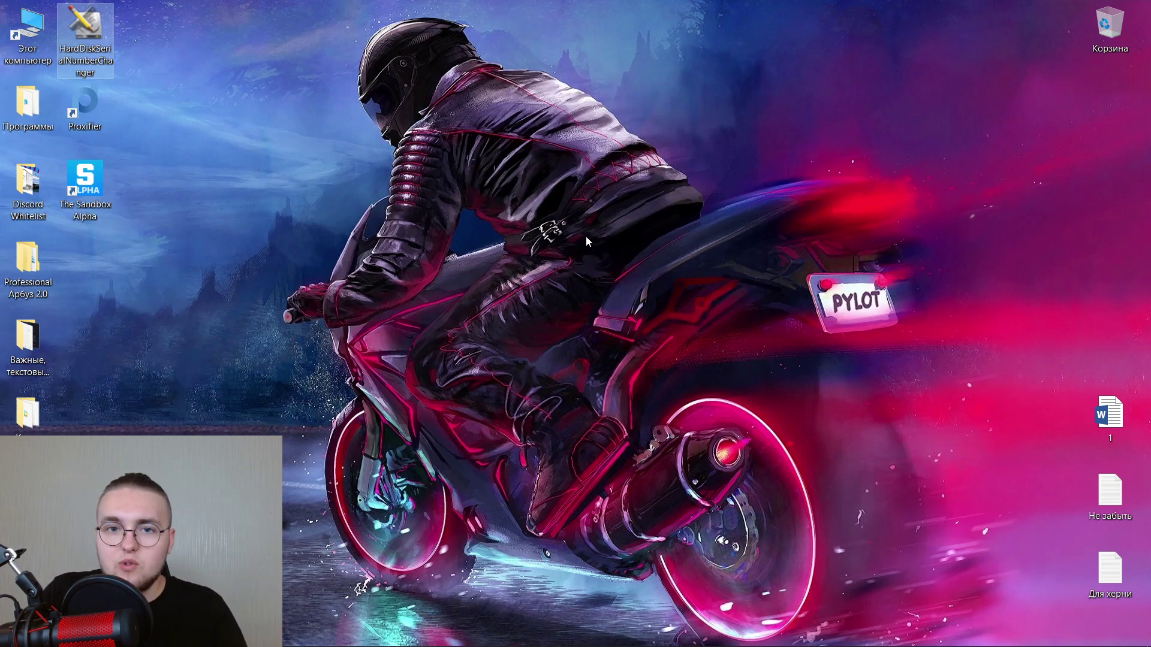
Check the Proxifier log, then reopen the changer, retry the serial change, and close it.
mouse_move(498, 645)
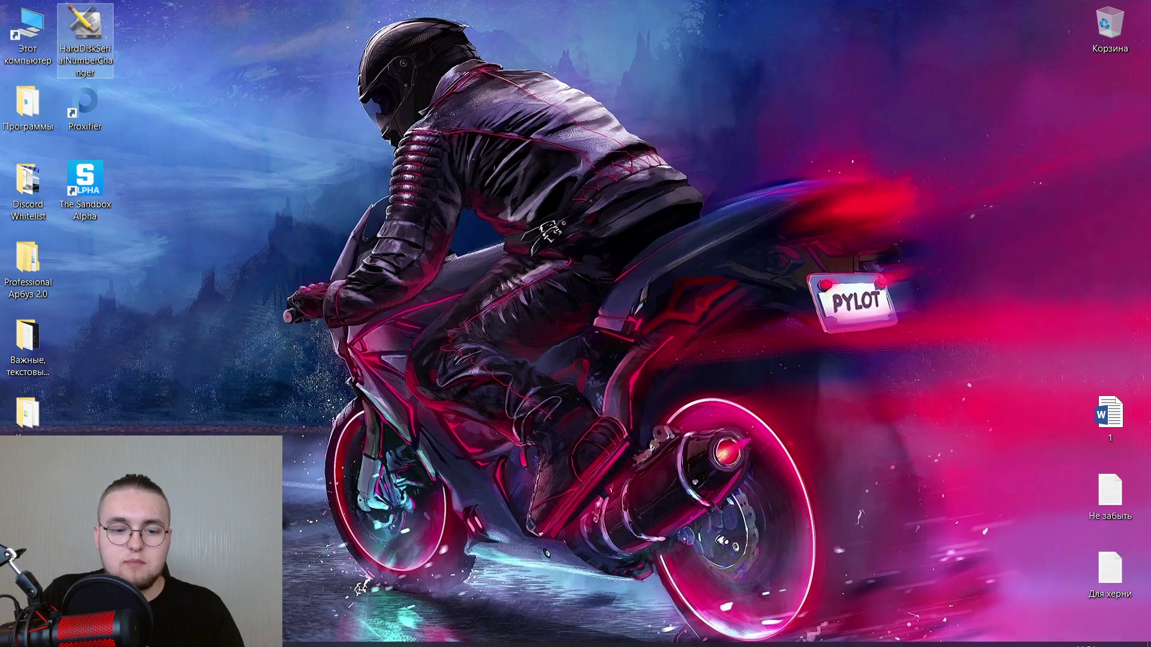
click(502, 634)
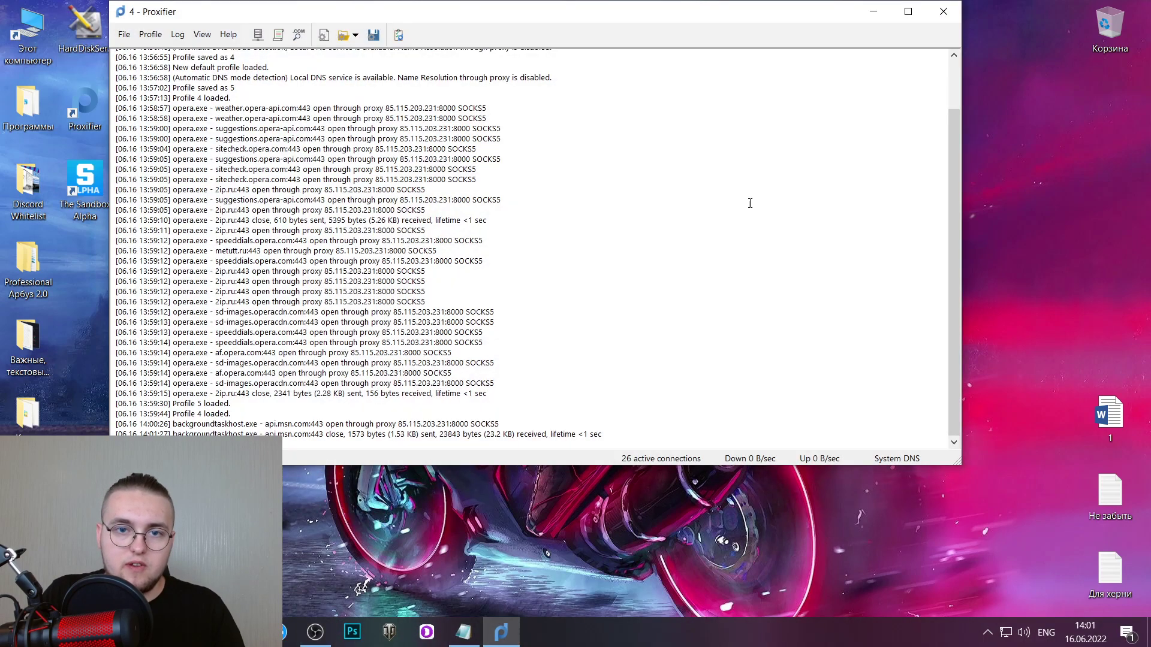
click(885, 8)
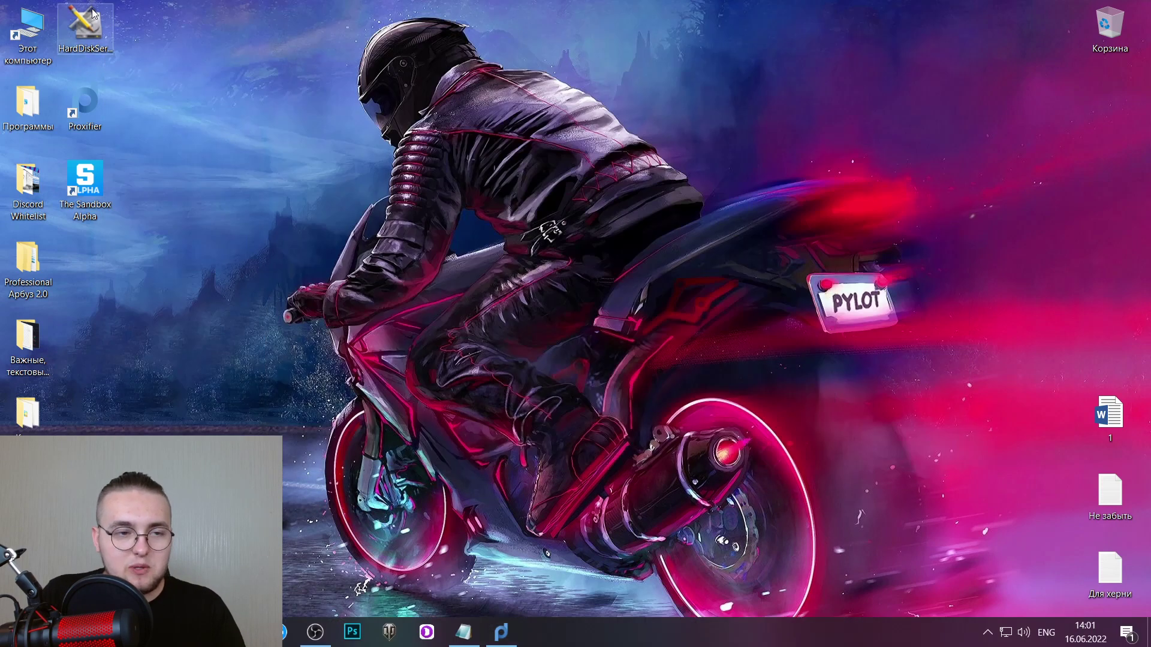
double_click(85, 27)
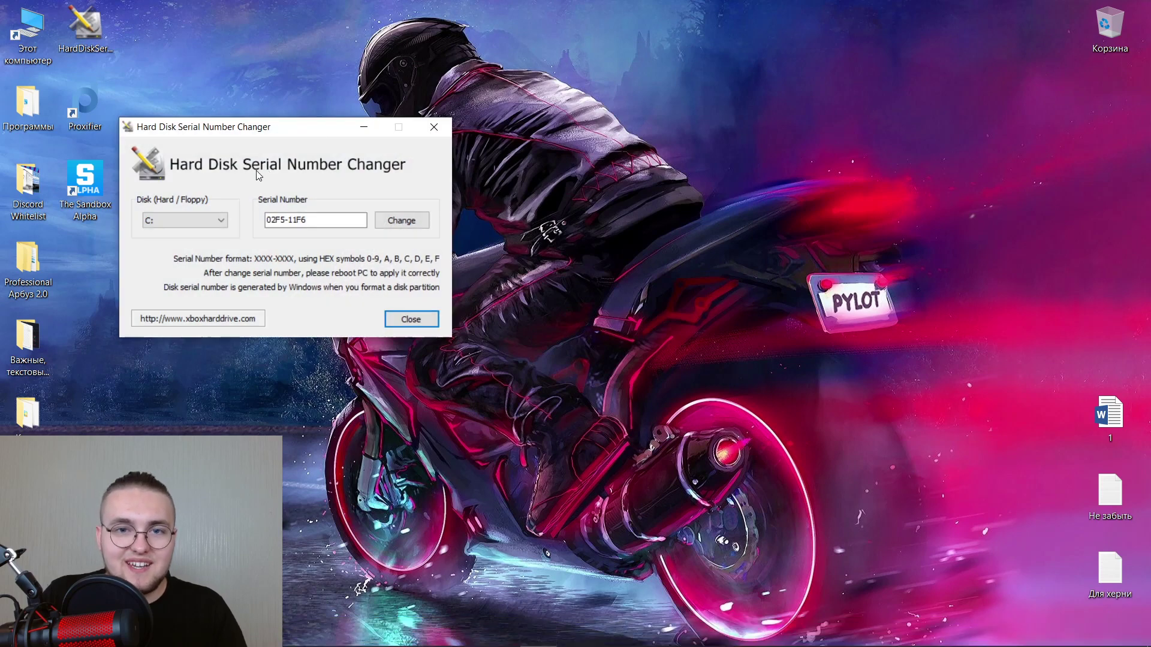
click(406, 226)
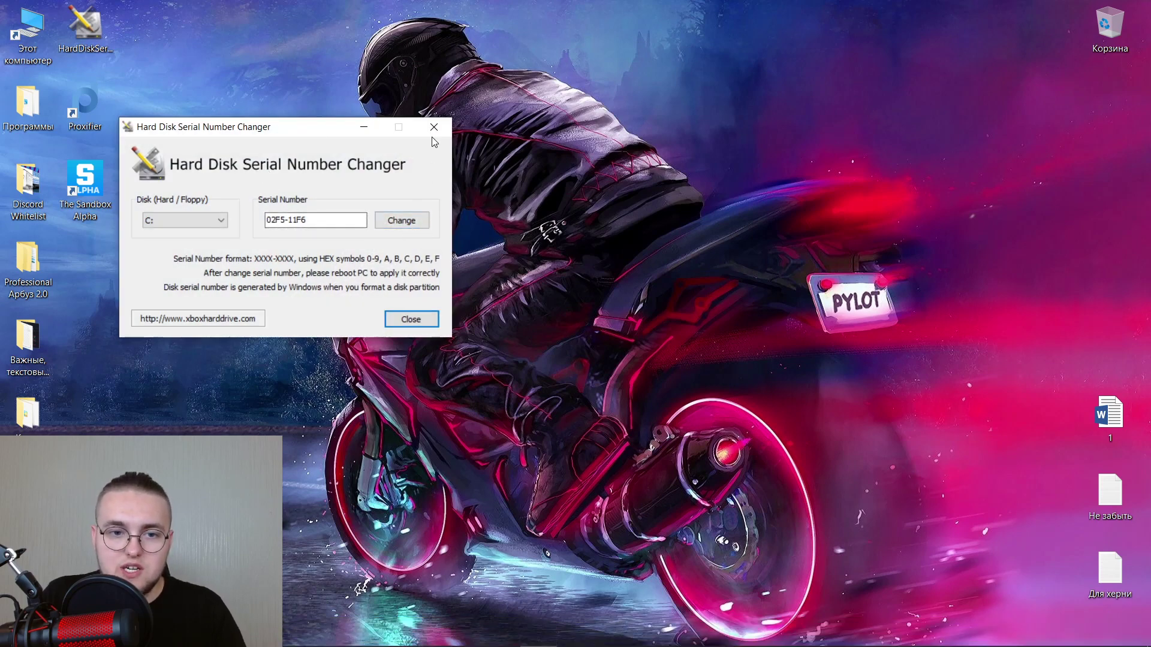
click(434, 126)
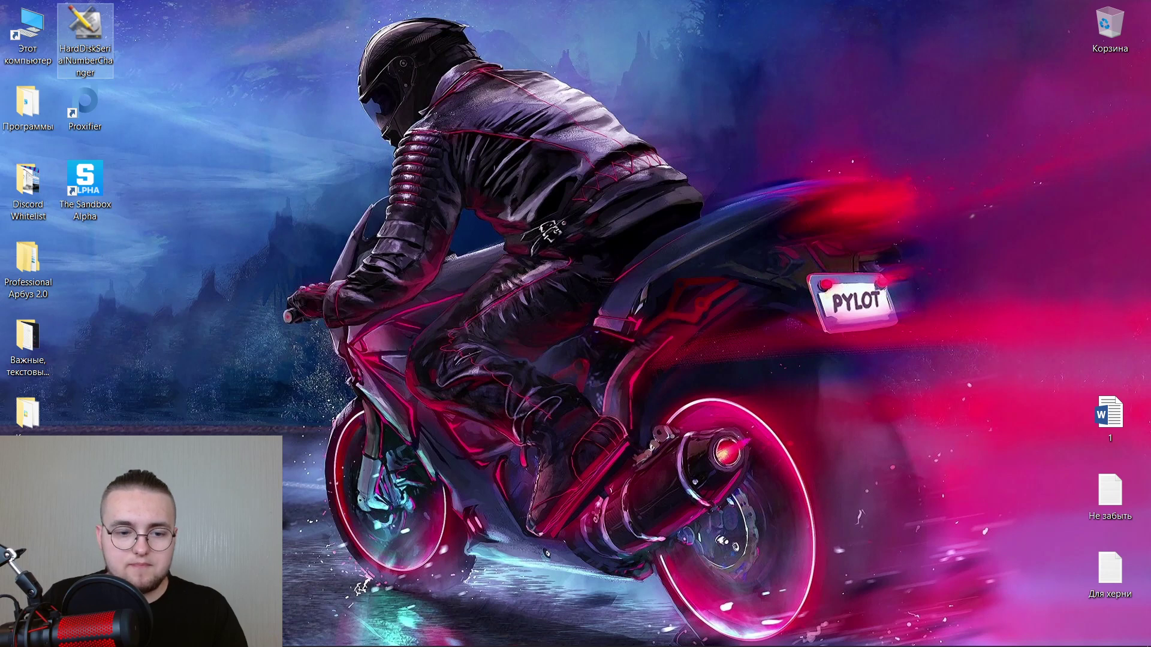
Decline the Dolphin Anty update, exit Proxifier from the tray, and restart Dolphin Anty.
click(436, 628)
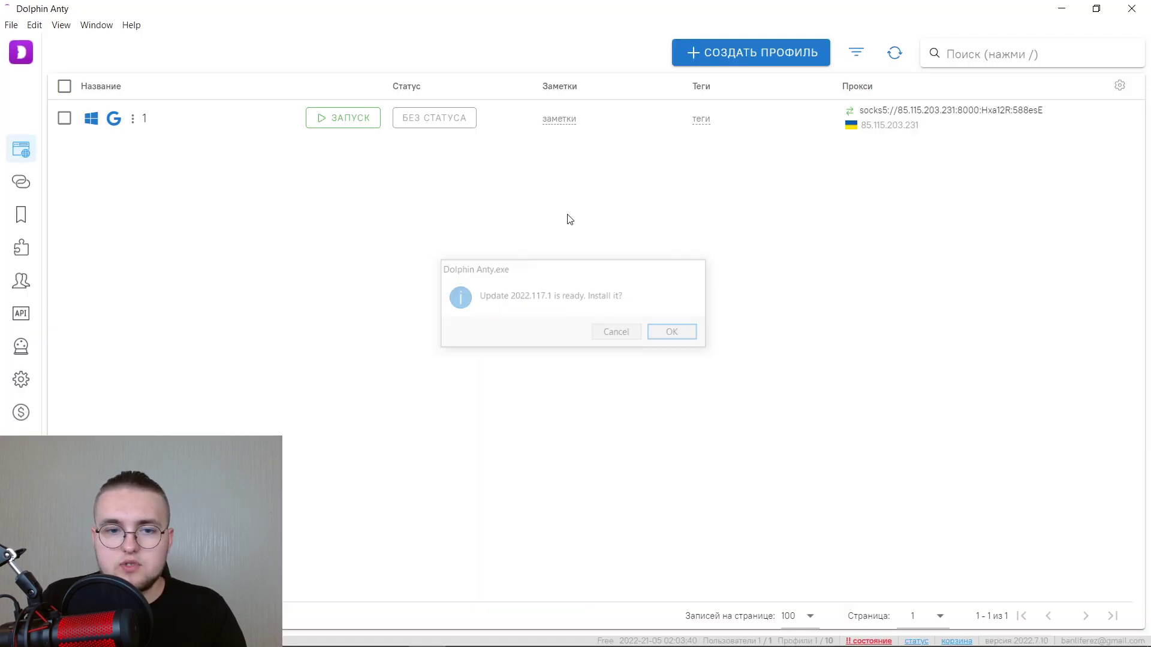
click(334, 121)
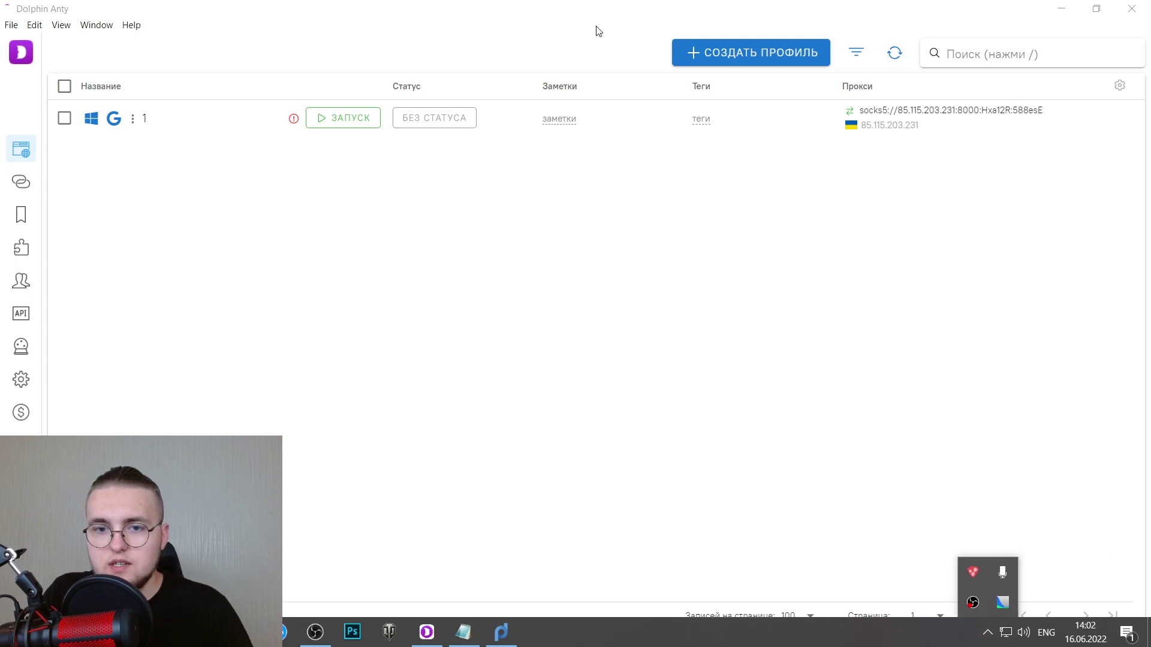
right_click(1003, 602)
click(1022, 594)
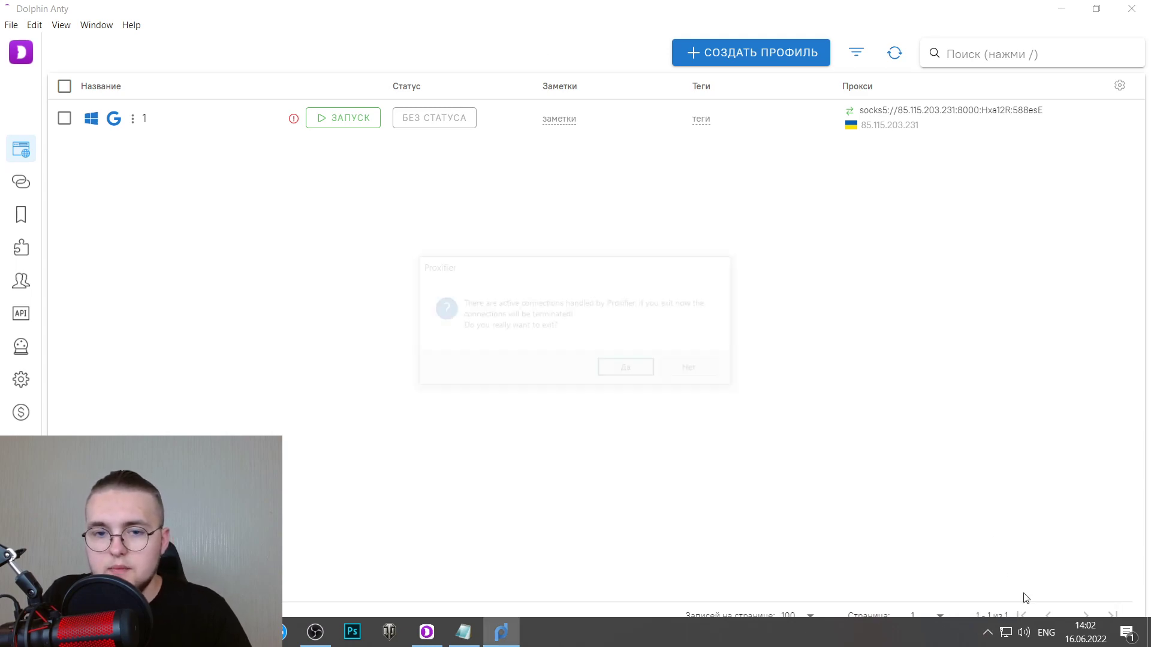
click(620, 367)
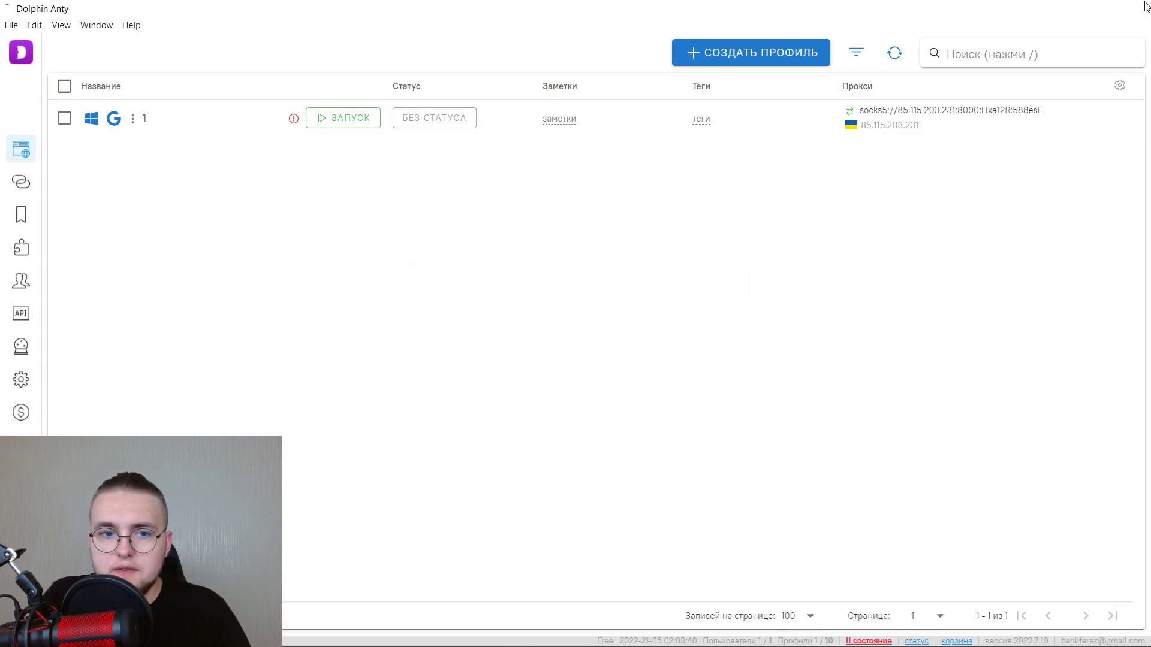
click(1132, 8)
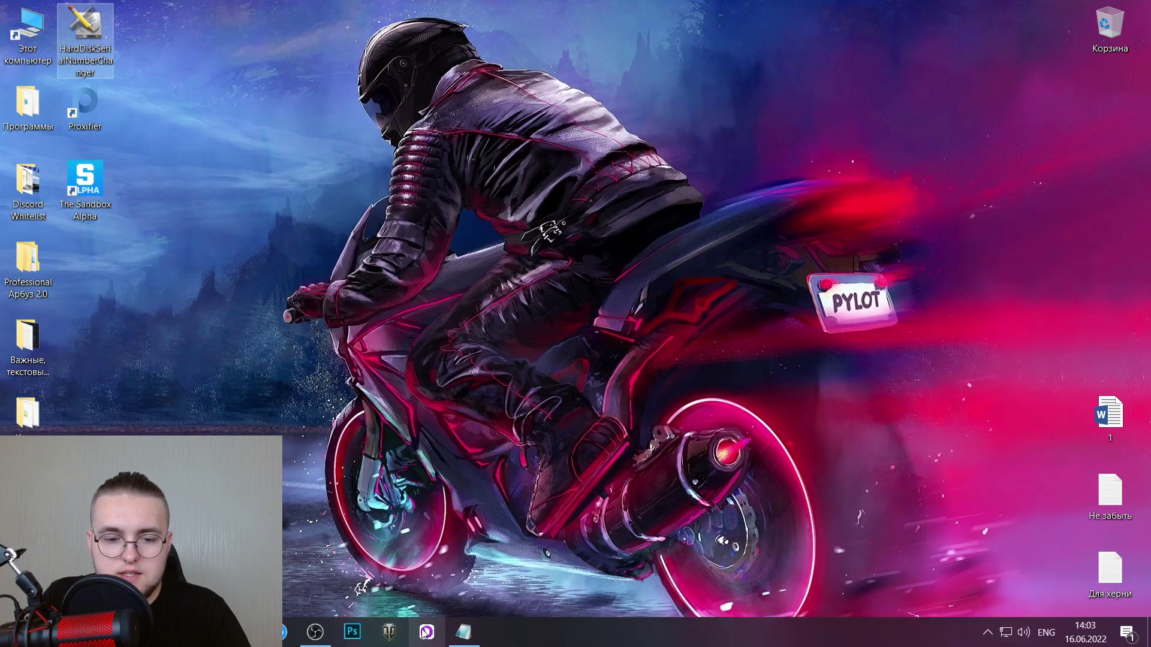
click(426, 632)
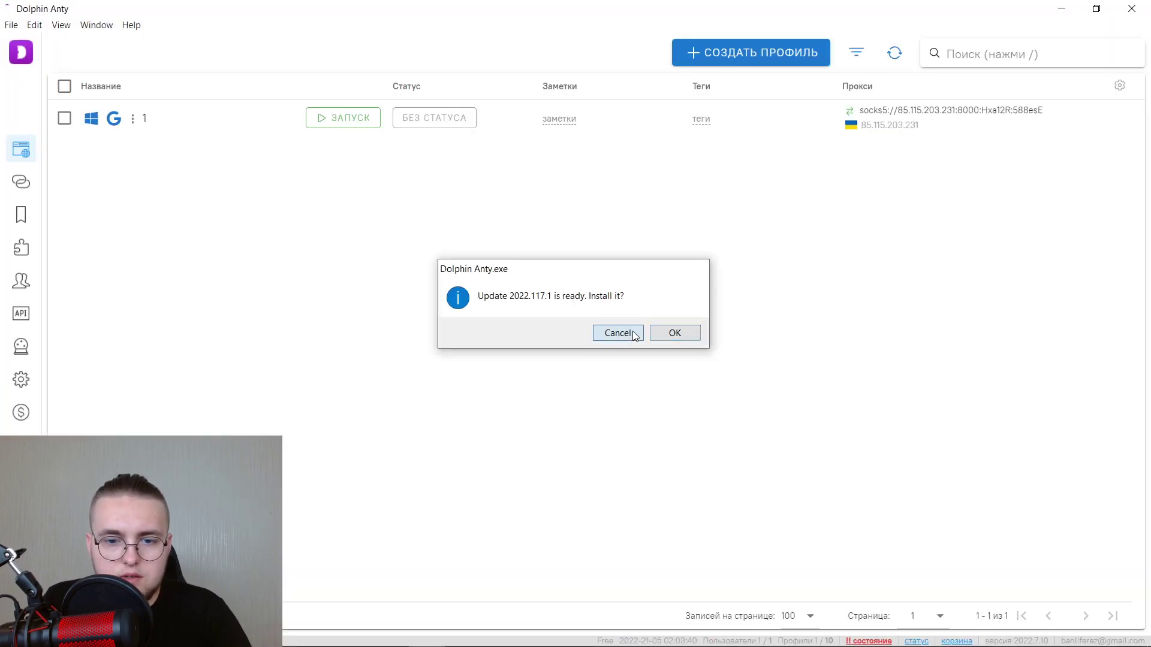
Decline the update and launch browser profile 1 with its SOCKS5 proxy.
click(618, 334)
click(372, 124)
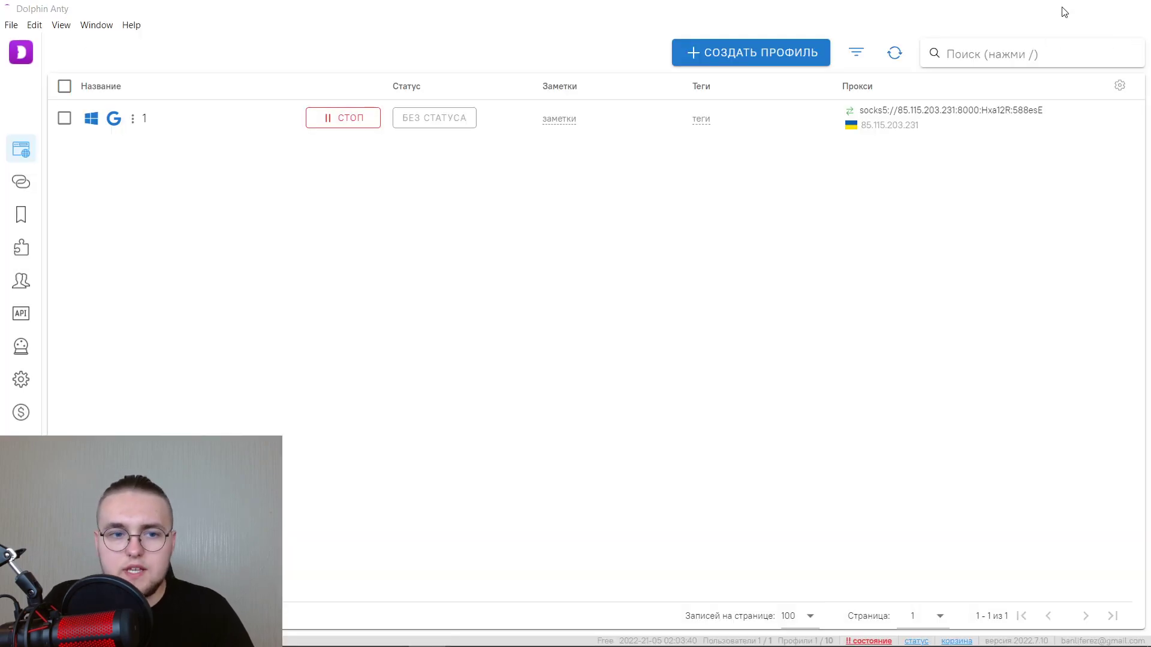
click(1062, 10)
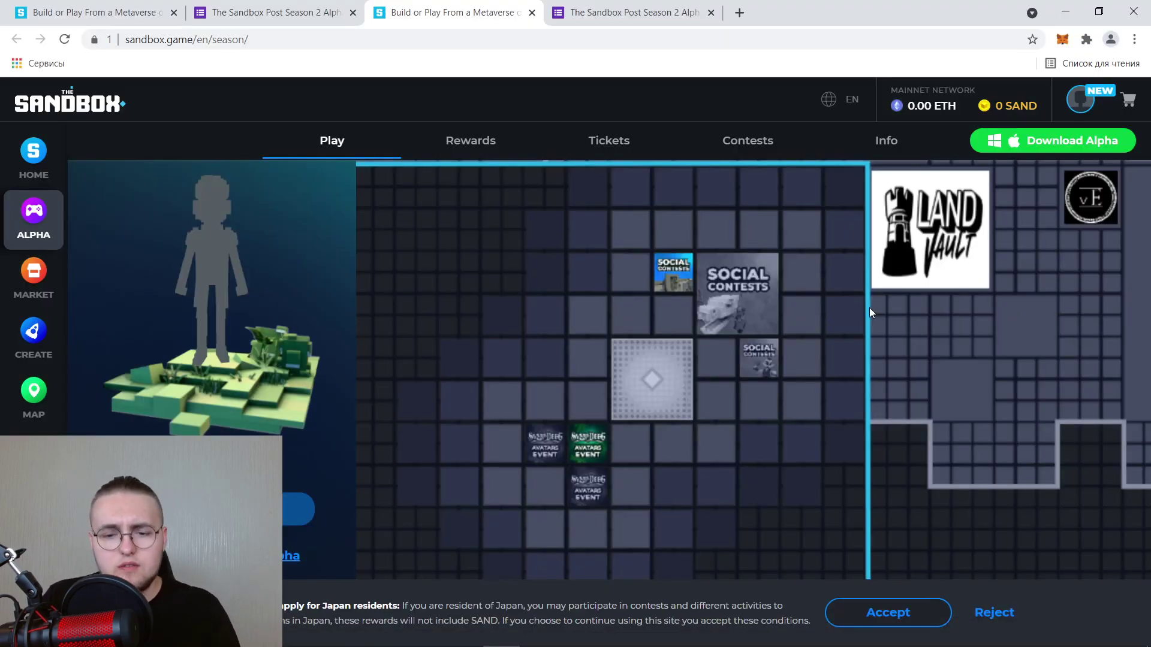
Open Rooftop A La Mode, accept cookies, press Play, and allow the game launcher.
click(587, 454)
scroll(1013, 509, down, 3)
scroll(998, 499, up, 2)
scroll(998, 500, down, 3)
click(899, 613)
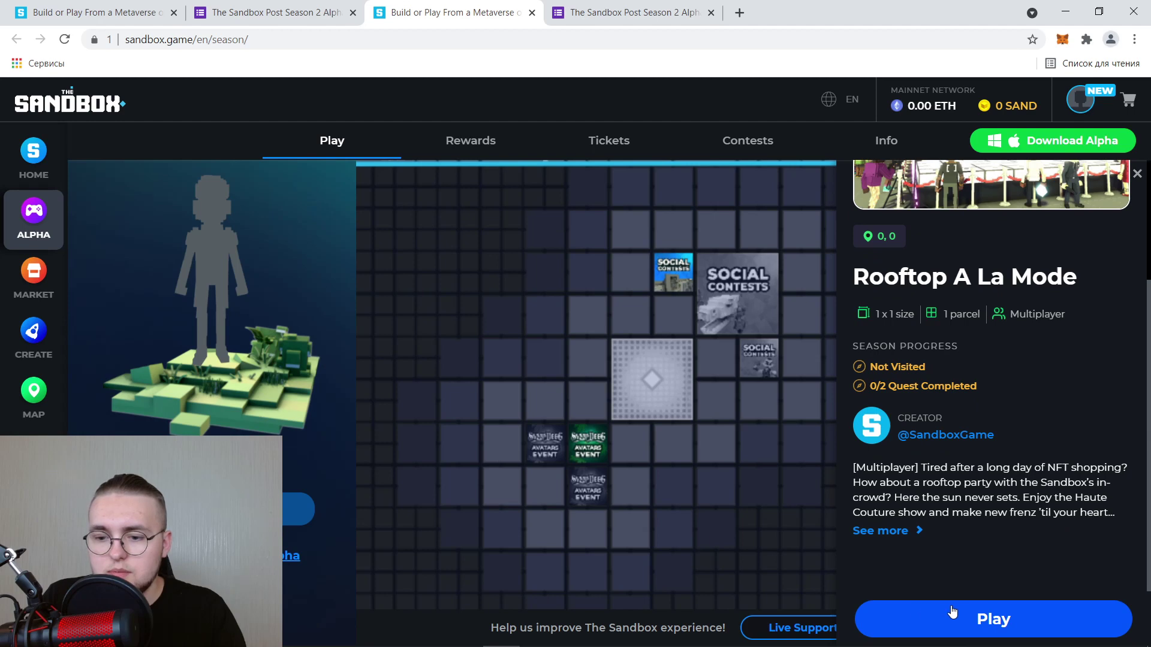
click(953, 615)
click(663, 166)
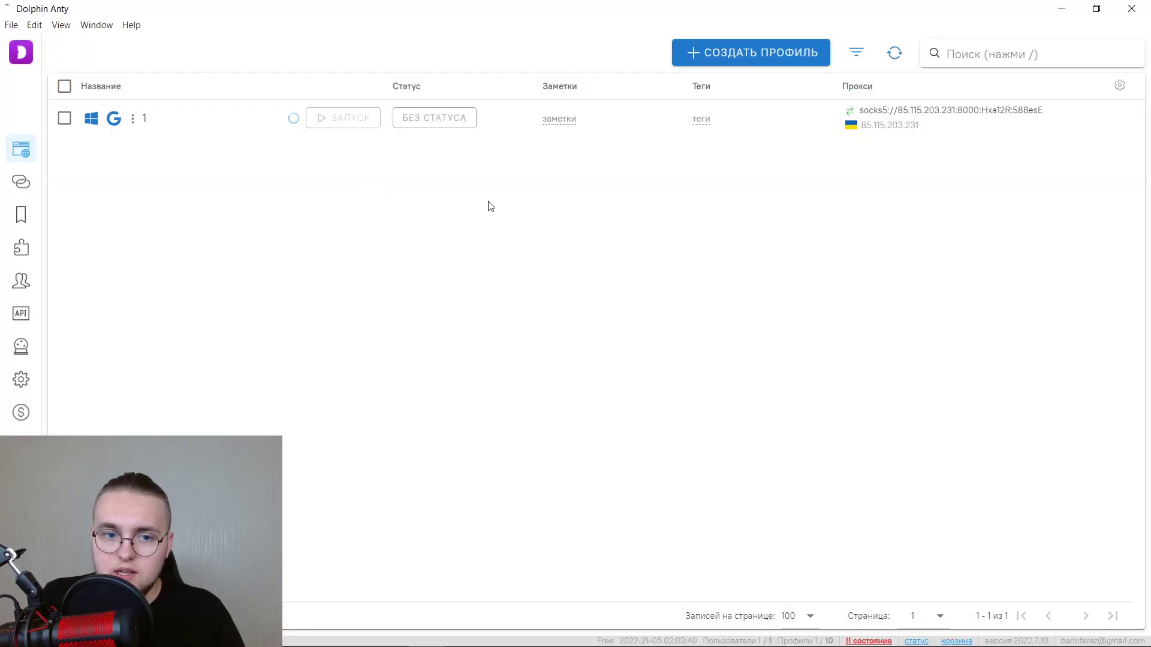
Glance at Proxifier's connection log, then return to the YouTube channel's Videos page in Opera.
click(1061, 9)
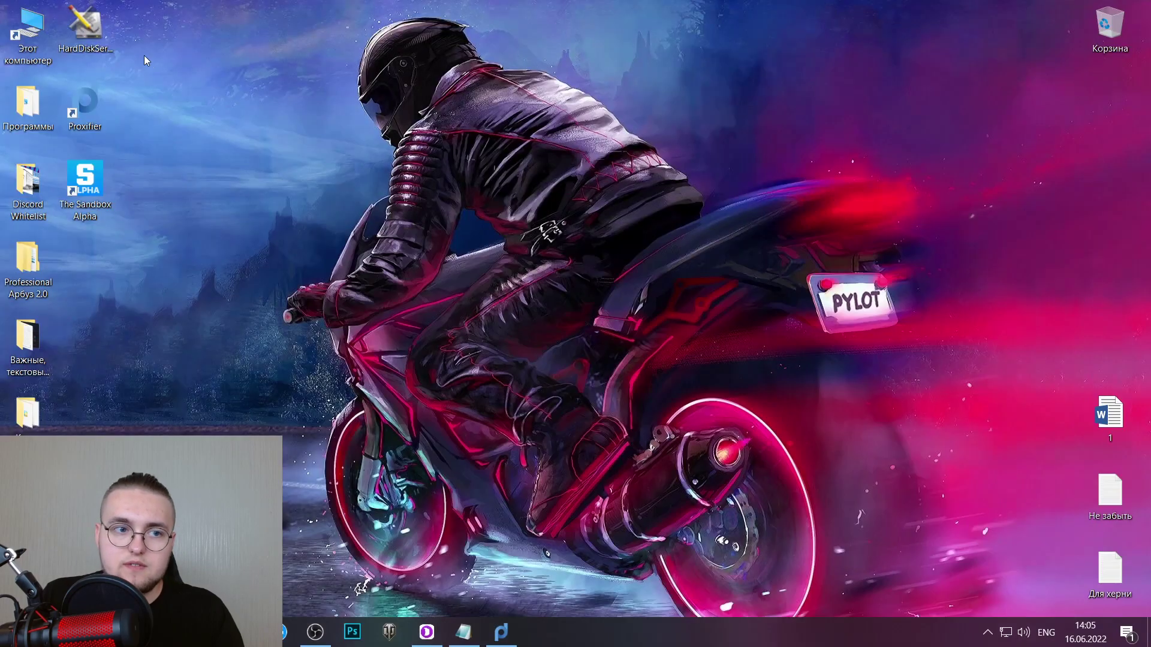
click(501, 631)
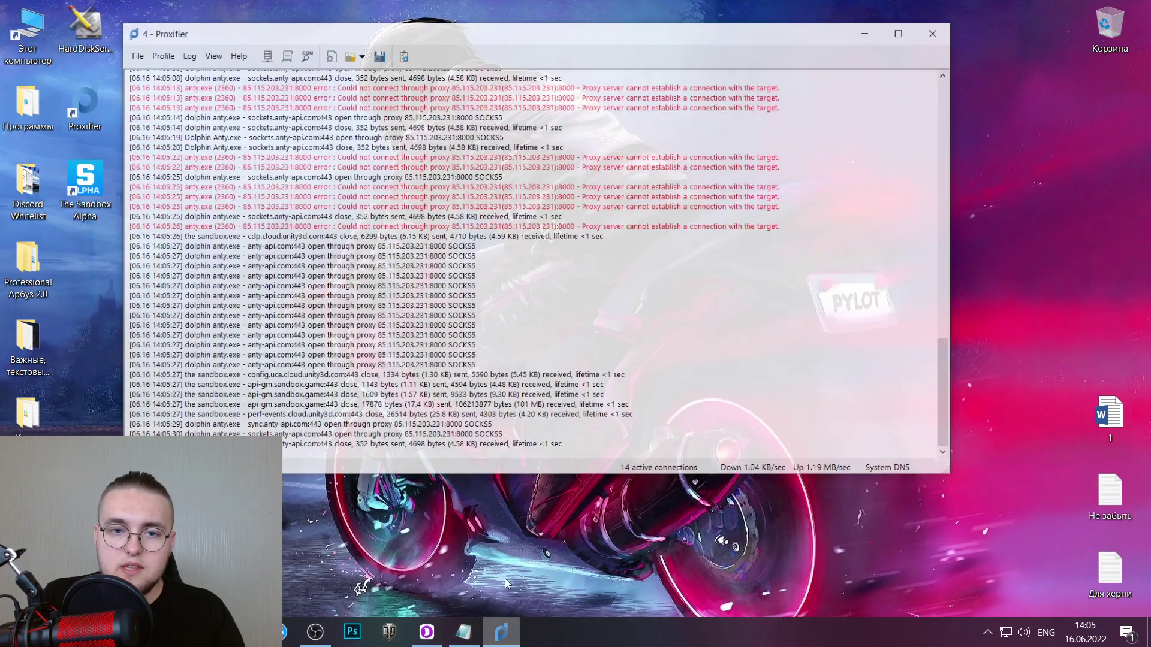
click(873, 12)
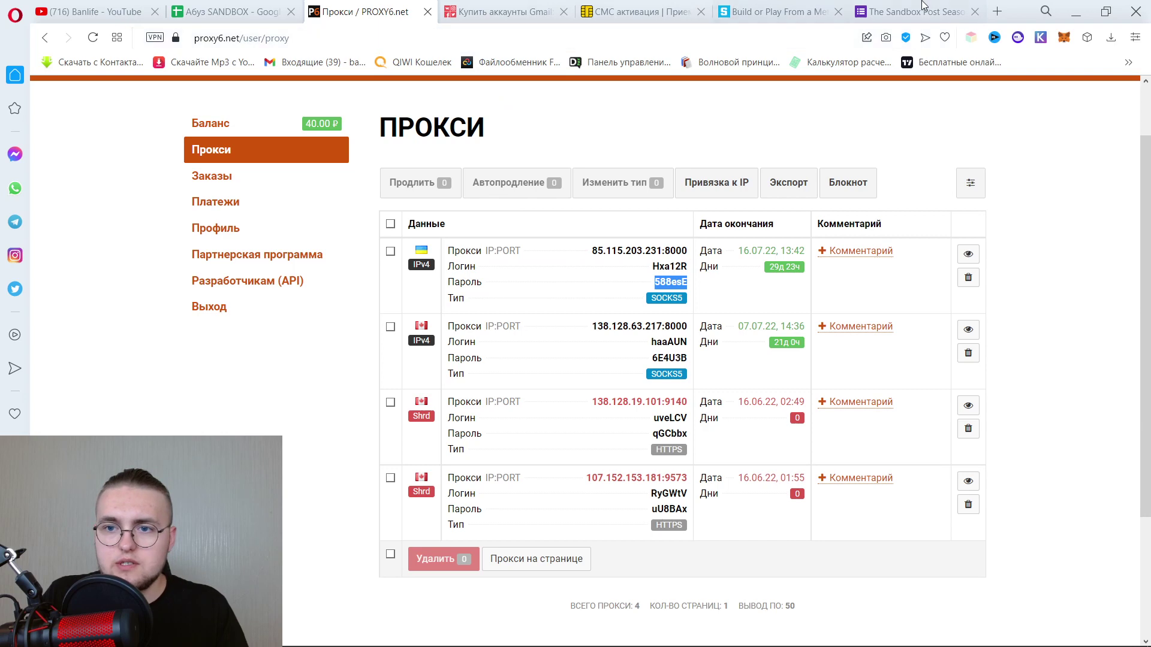
click(93, 11)
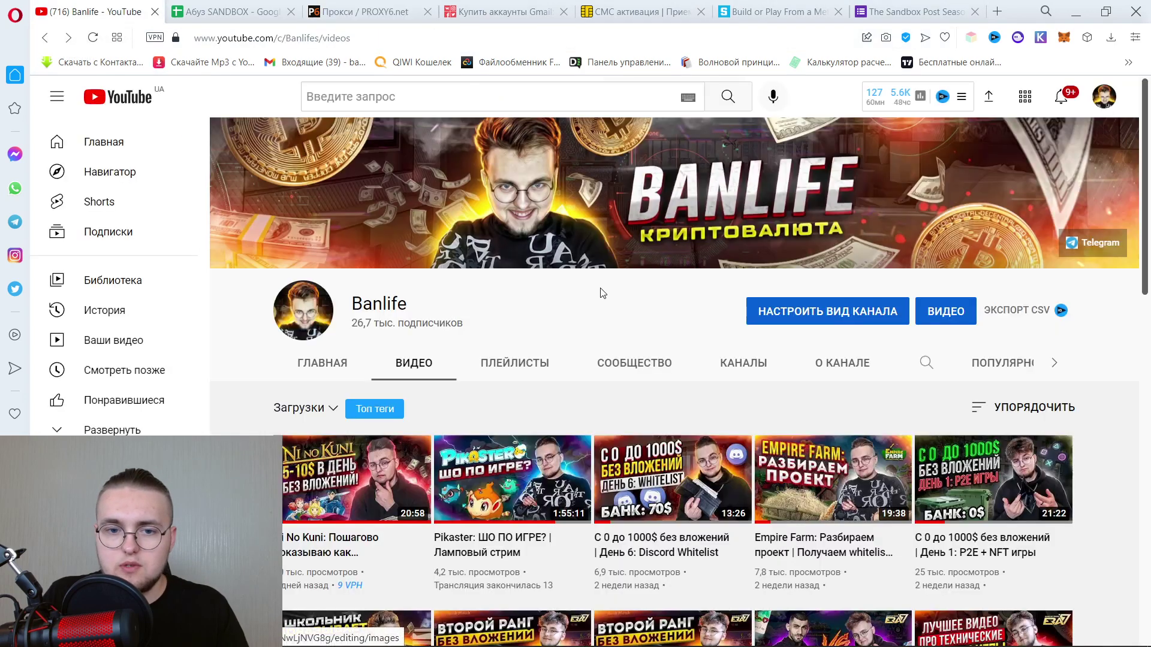